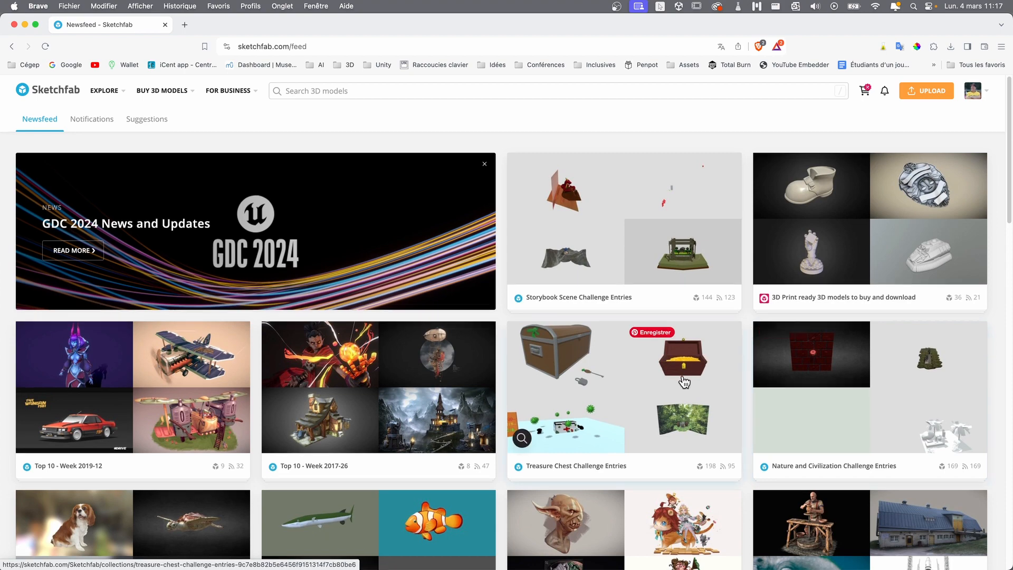
# Step: Open the Top 10 - Week 2023-18 collection and view its Vivkanaut model from another angle
pyautogui.scroll(-3, 702, 359)
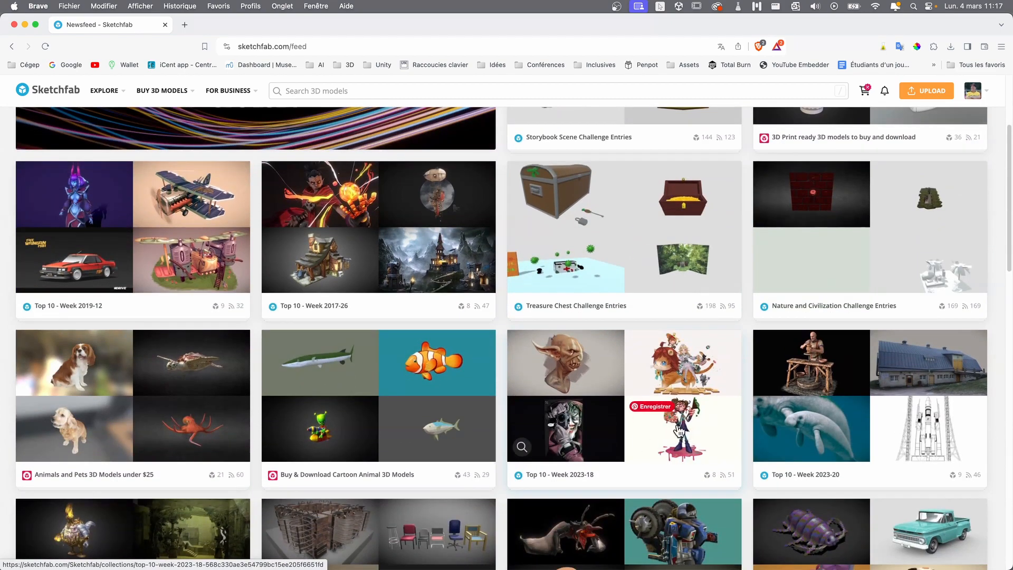
pyautogui.click(660, 433)
pyautogui.scroll(-6, 534, 403)
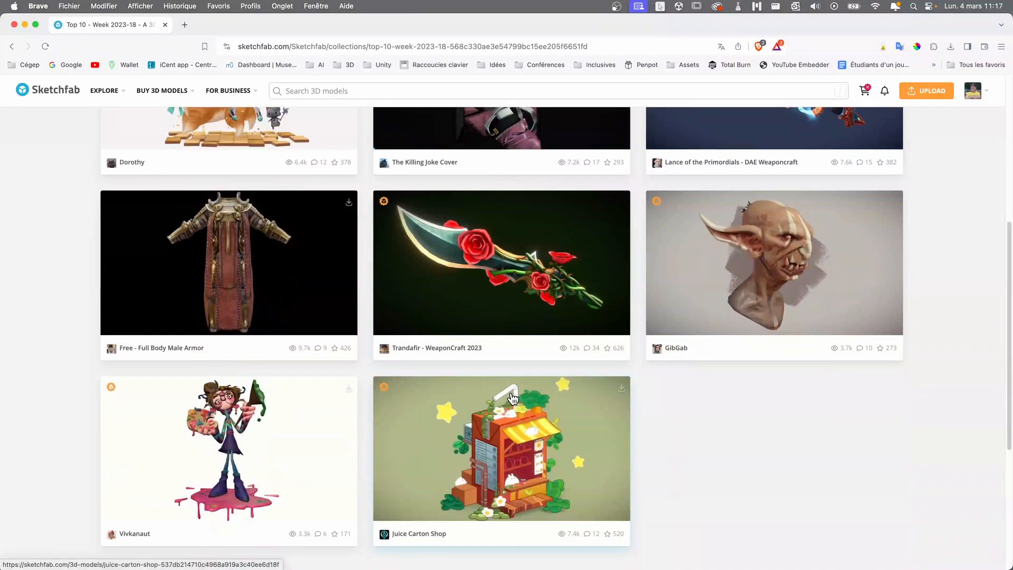
pyautogui.click(255, 435)
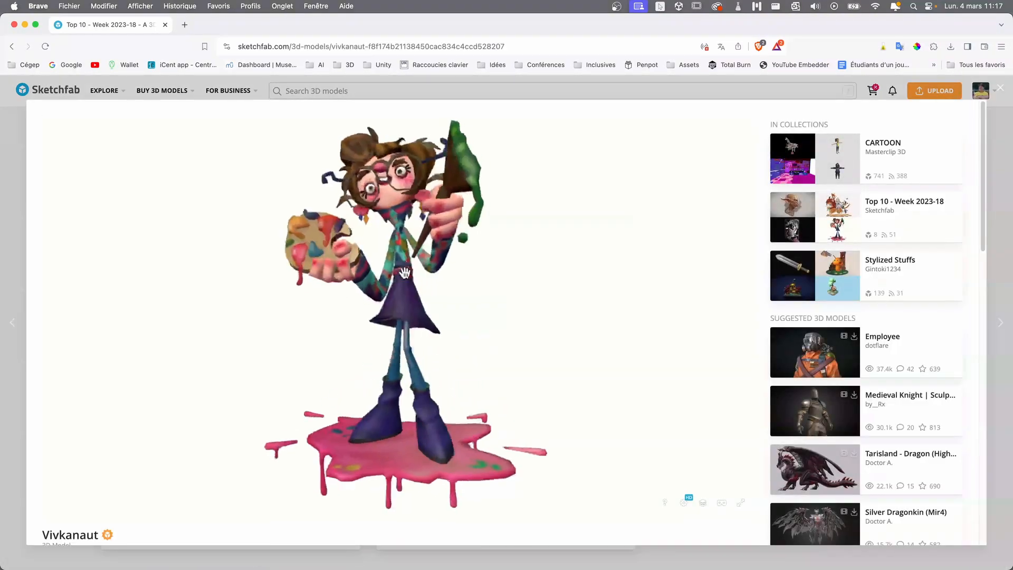
pyautogui.moveTo(287, 273); pyautogui.dragTo(395, 241)
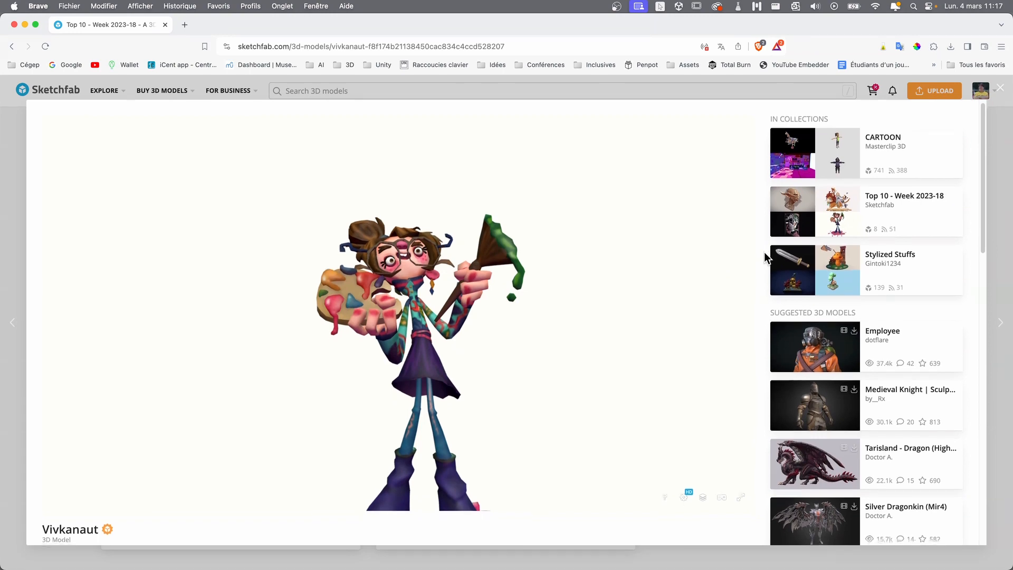
# Step: Open the detailed information for the Vivkanaut model and check its license entry
pyautogui.scroll(-5, 764, 253)
pyautogui.scroll(-2, 765, 254)
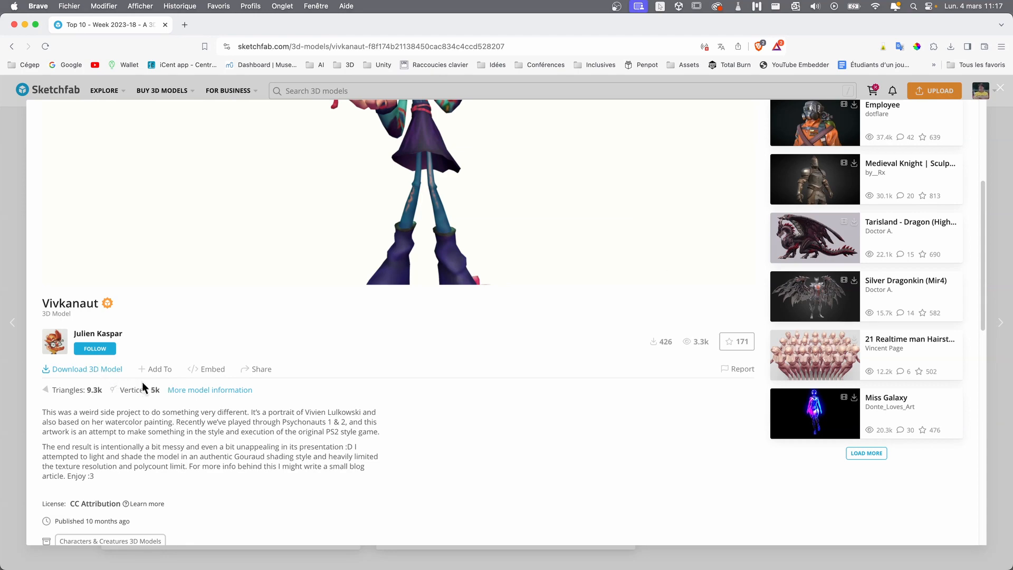
pyautogui.click(182, 396)
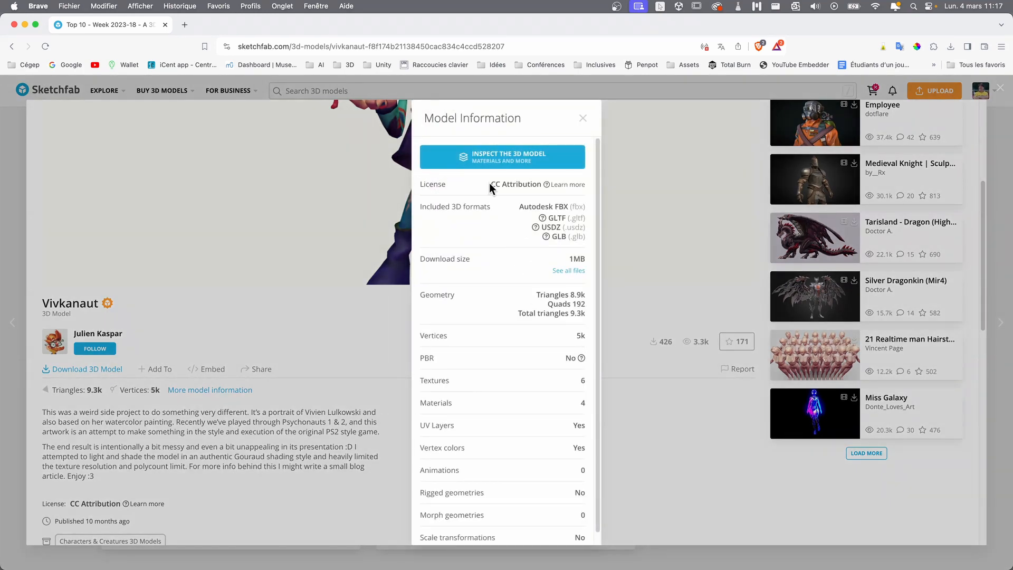
pyautogui.moveTo(489, 183); pyautogui.dragTo(541, 187)
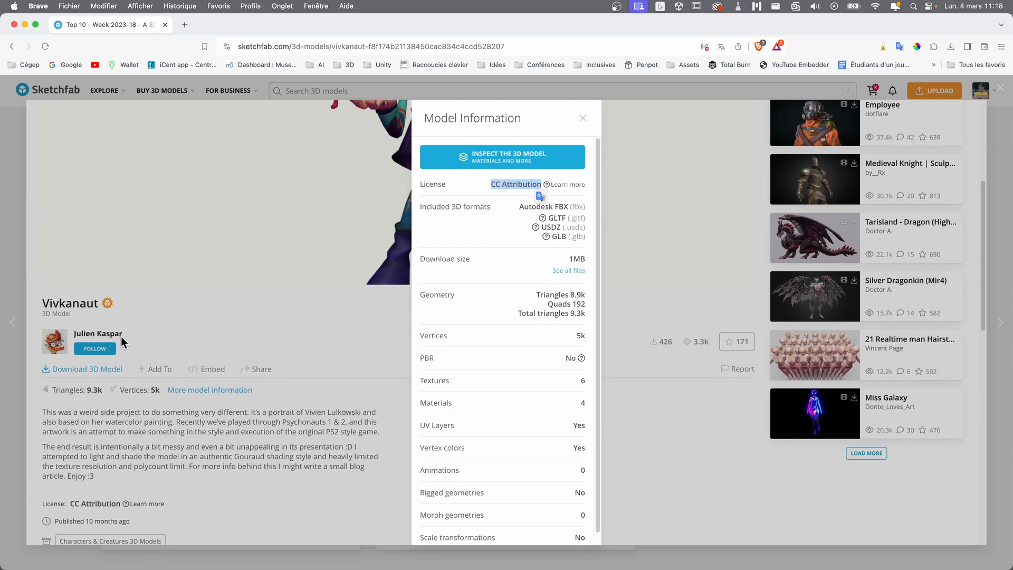
pyautogui.click(547, 230)
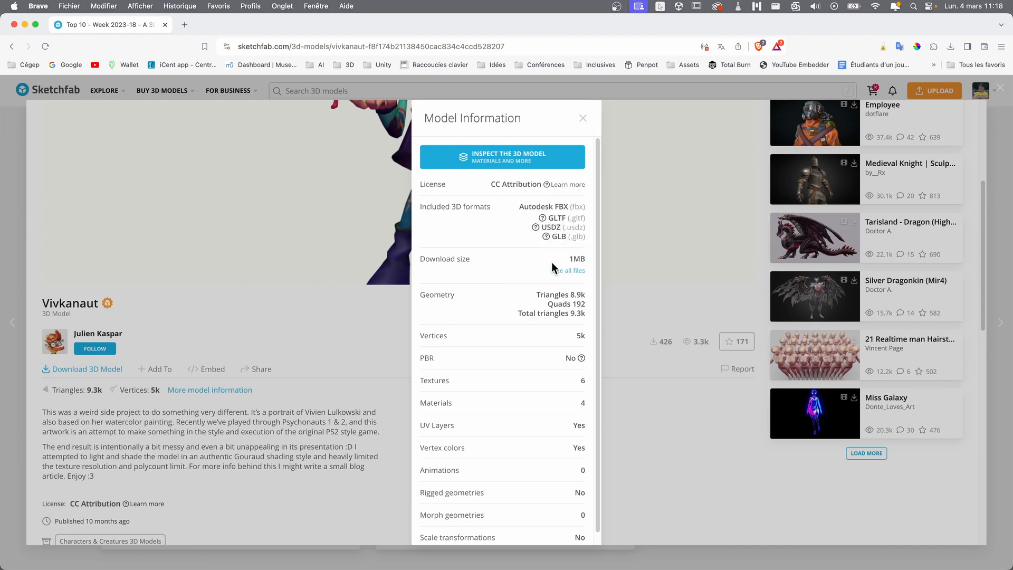
# Step: Review the full list of files included with the Vivkanaut model, and return to the collection
pyautogui.click(581, 271)
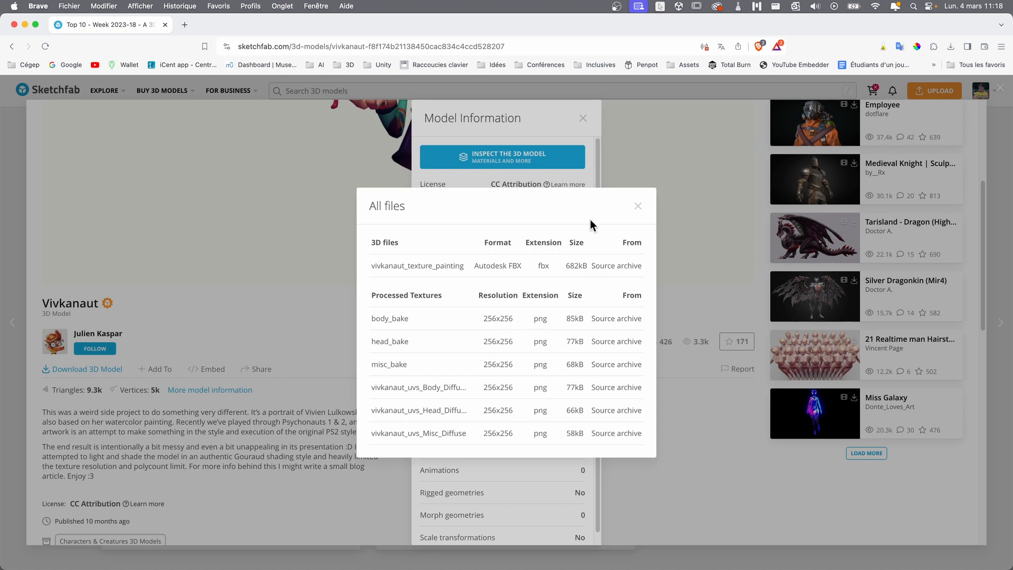
pyautogui.click(639, 206)
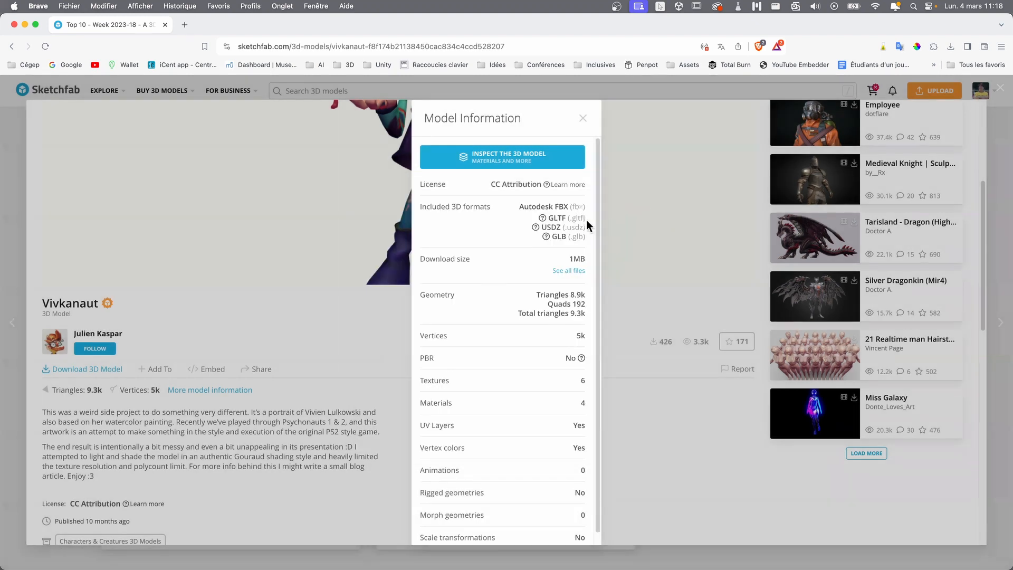
pyautogui.click(582, 120)
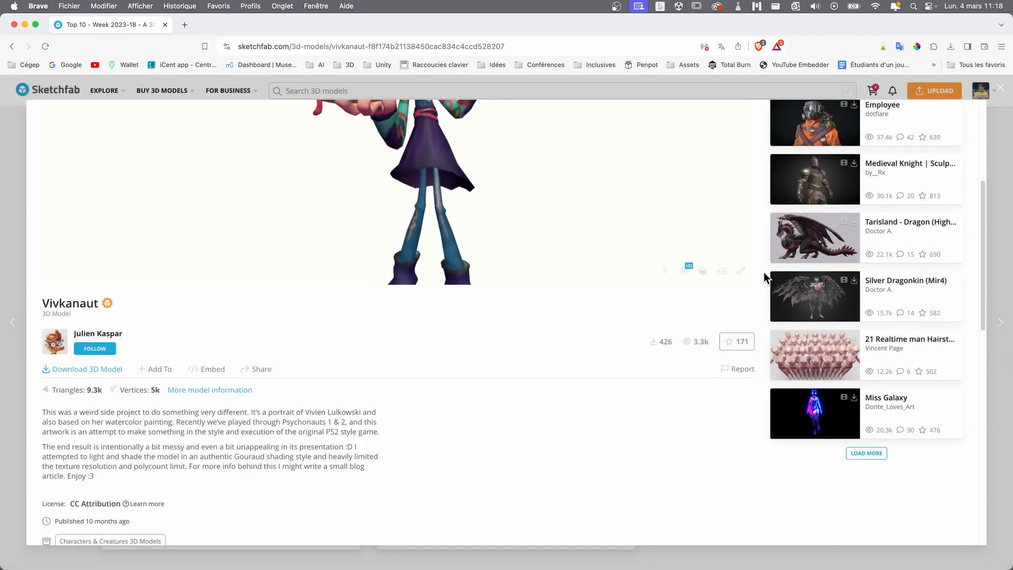
pyautogui.scroll(5, 764, 273)
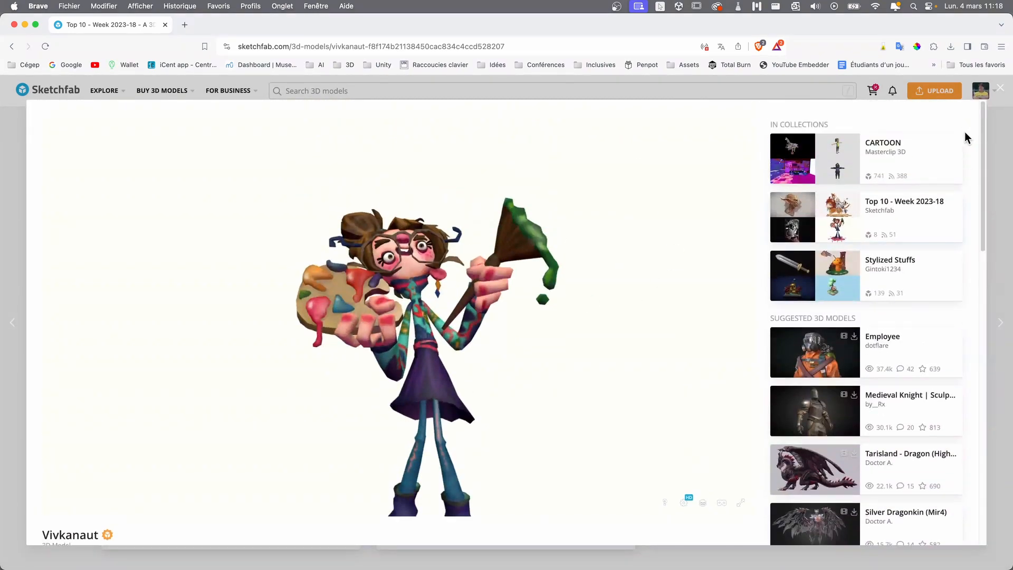
pyautogui.click(1001, 93)
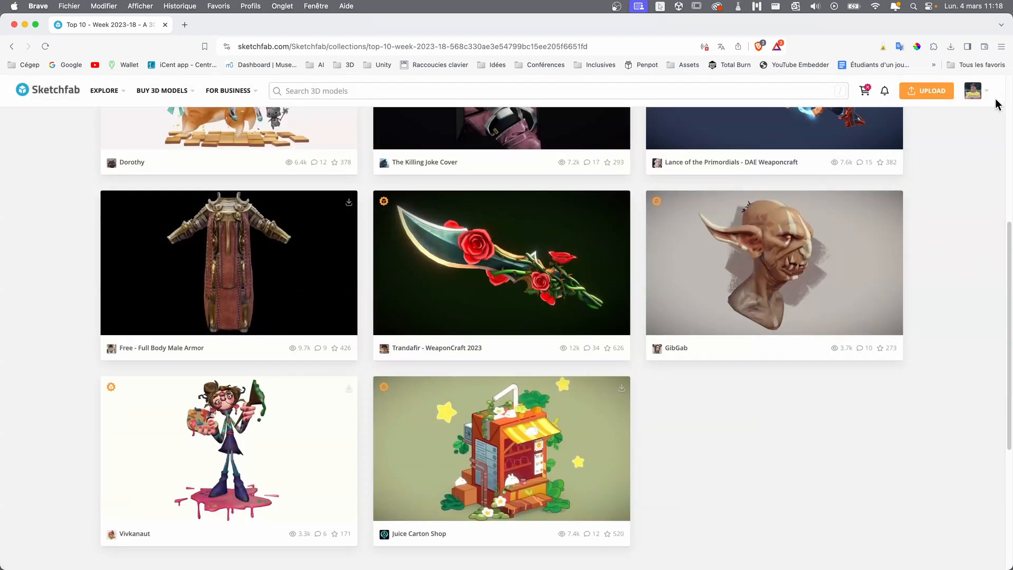
# Step: Search the 3D models for "treasure chest"
pyautogui.click(289, 90)
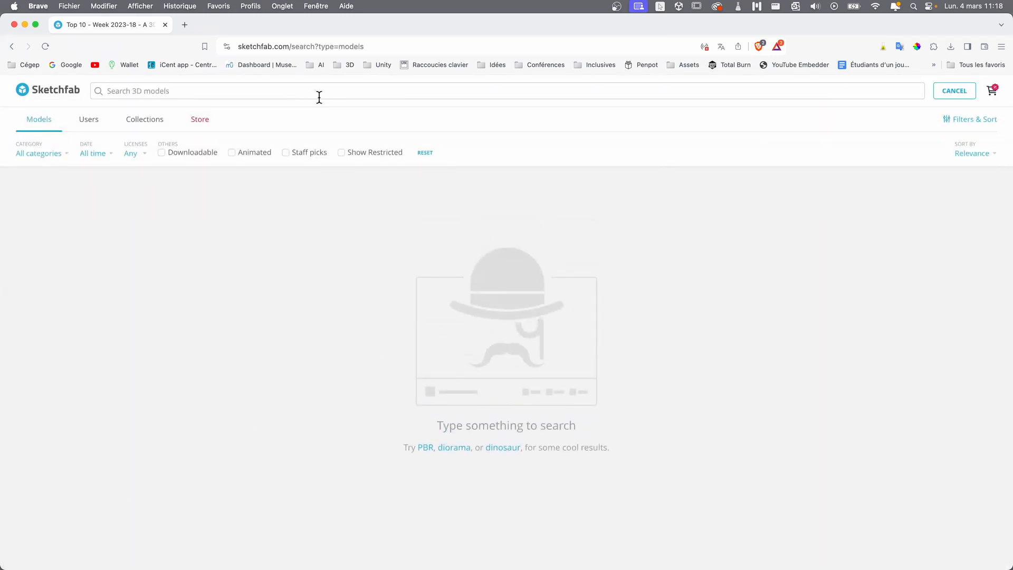
pyautogui.write('treasure chest')
pyautogui.press('Return')
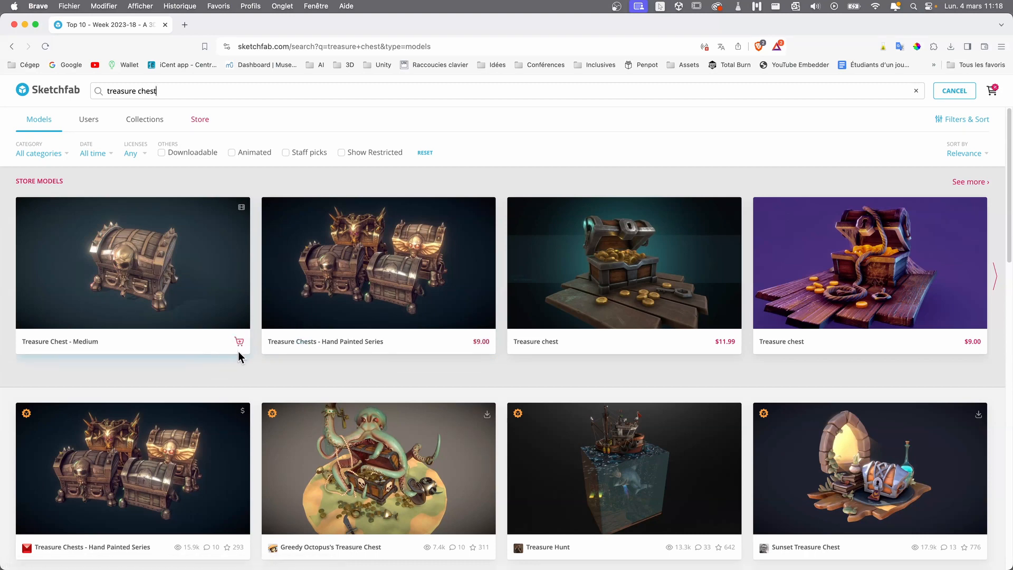
pyautogui.scroll(-1, 439, 361)
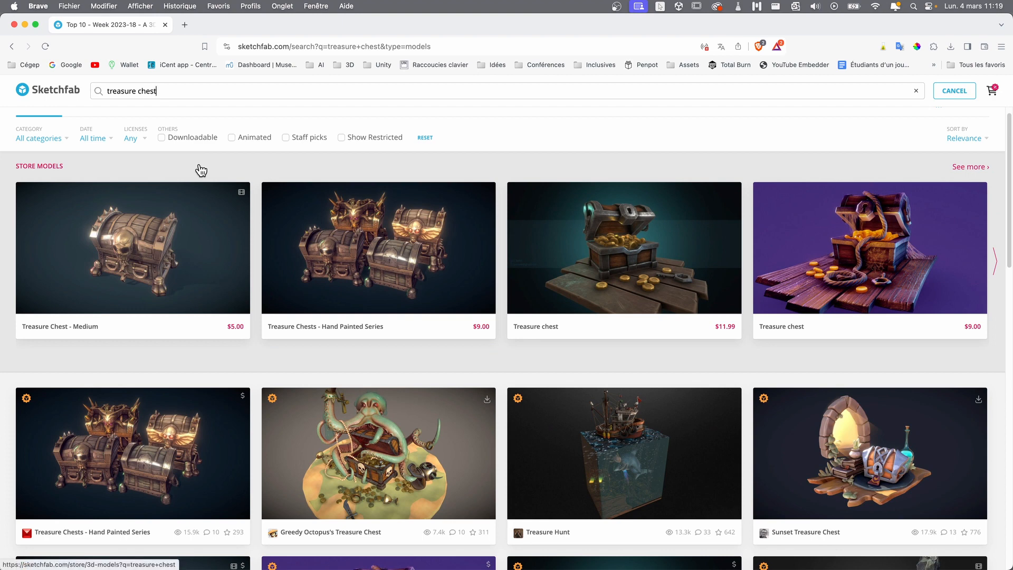
pyautogui.click(43, 140)
pyautogui.click(54, 139)
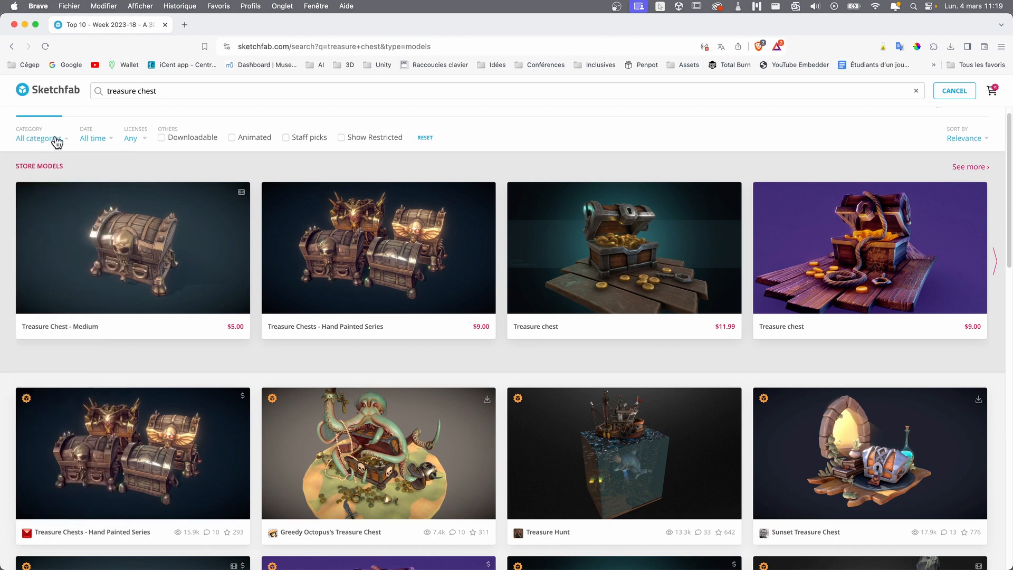
pyautogui.click(104, 139)
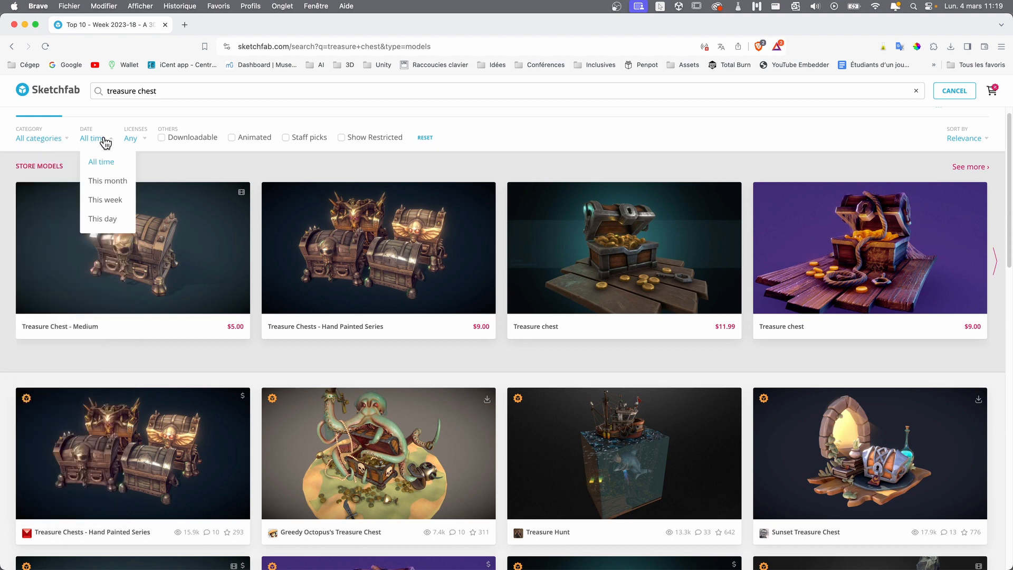
pyautogui.click(105, 140)
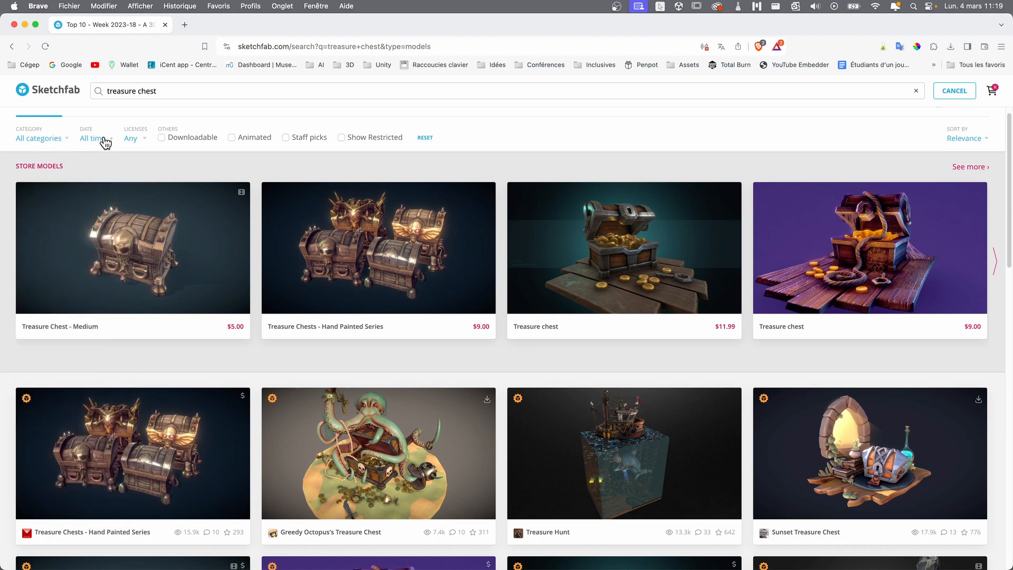
# Step: Filter the treasure chest results to models with the Free Standard license
pyautogui.click(144, 142)
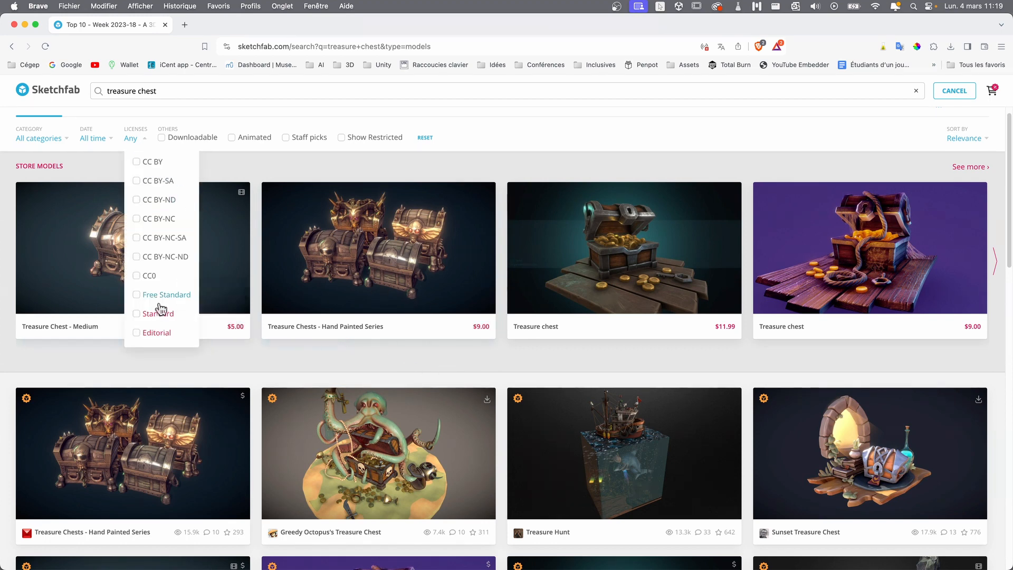
pyautogui.moveTo(155, 300)
pyautogui.click(137, 296)
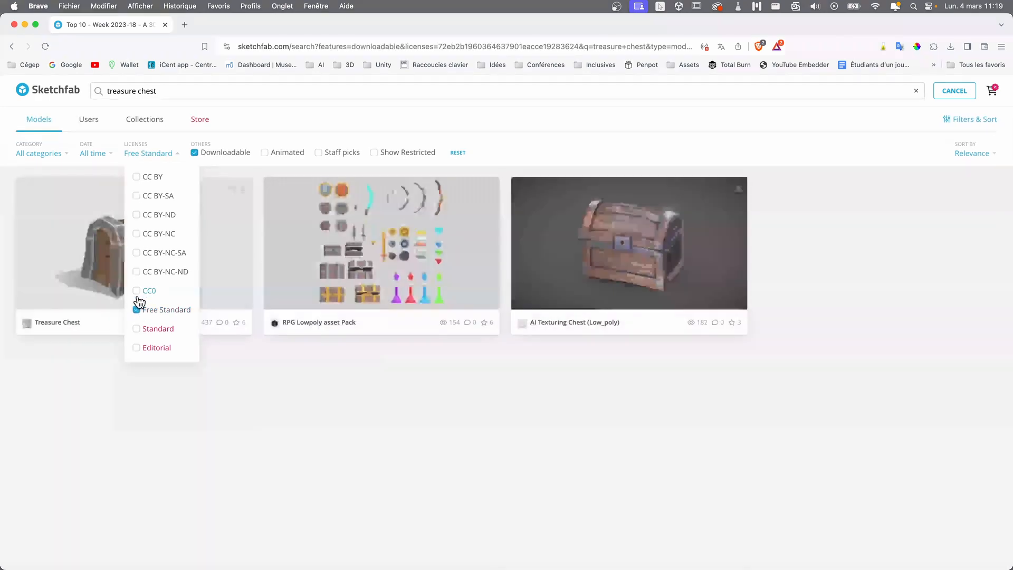
pyautogui.click(505, 434)
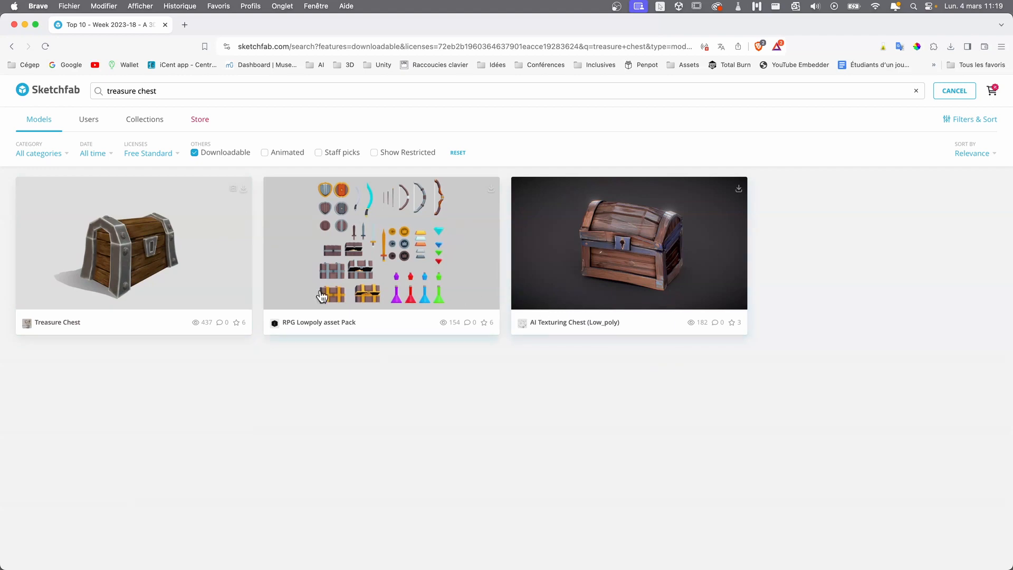
# Step: Add the CC0 and CC BY licenses to the search filter alongside Free Standard
pyautogui.click(151, 154)
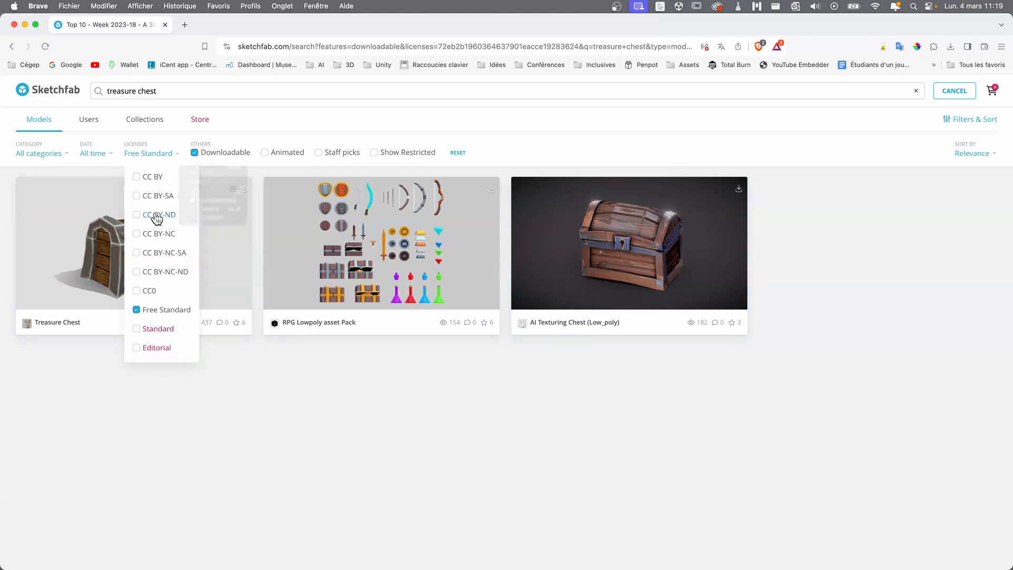
pyautogui.click(151, 291)
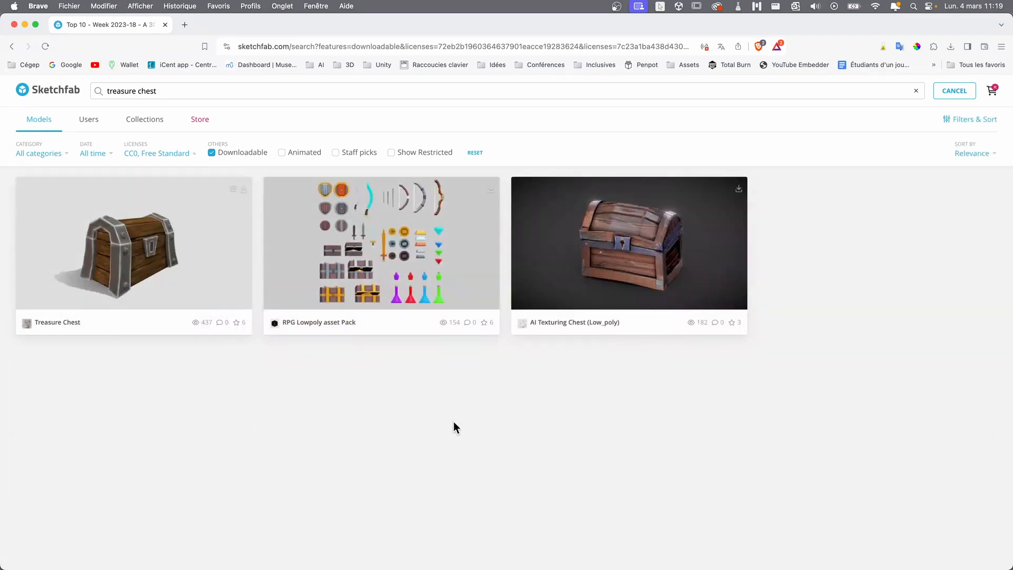
pyautogui.click(169, 154)
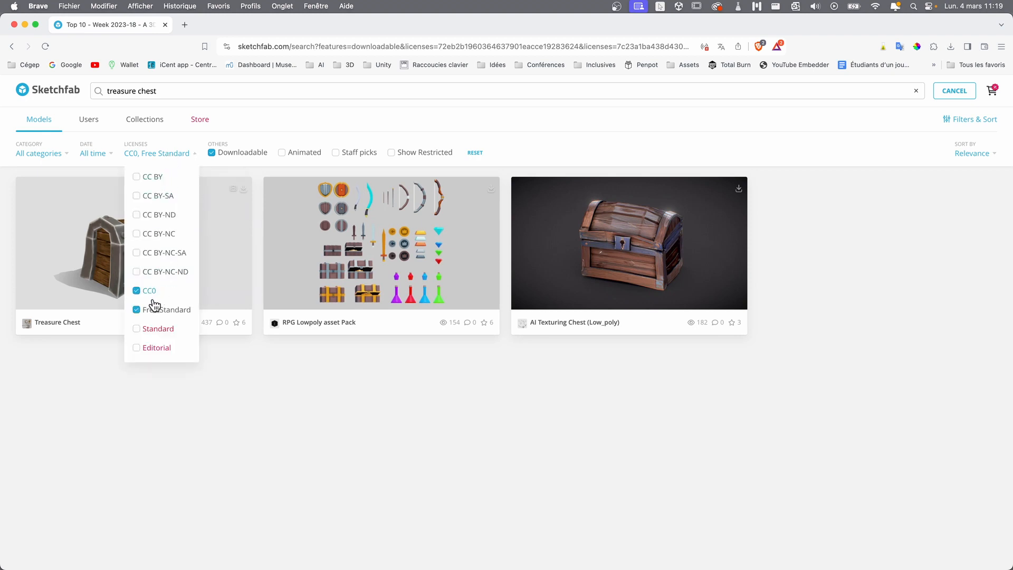
pyautogui.click(153, 179)
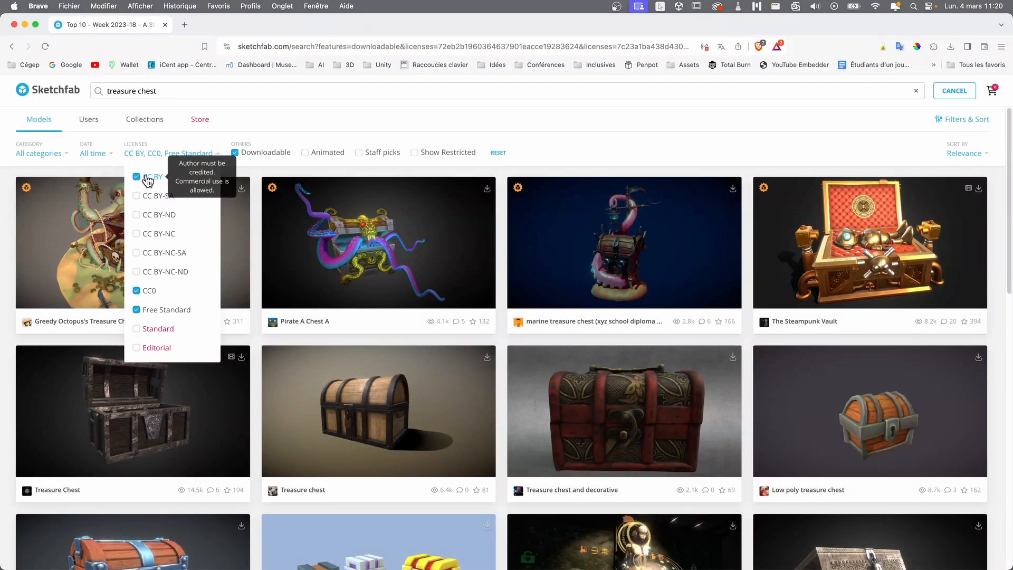
pyautogui.scroll(-2, 509, 349)
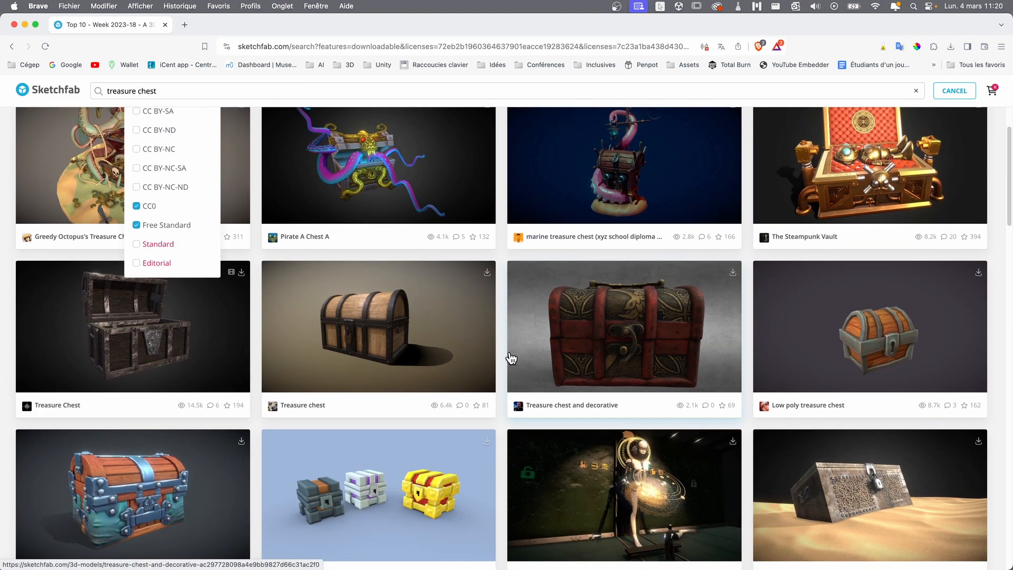
pyautogui.scroll(2, 516, 167)
pyautogui.click(557, 158)
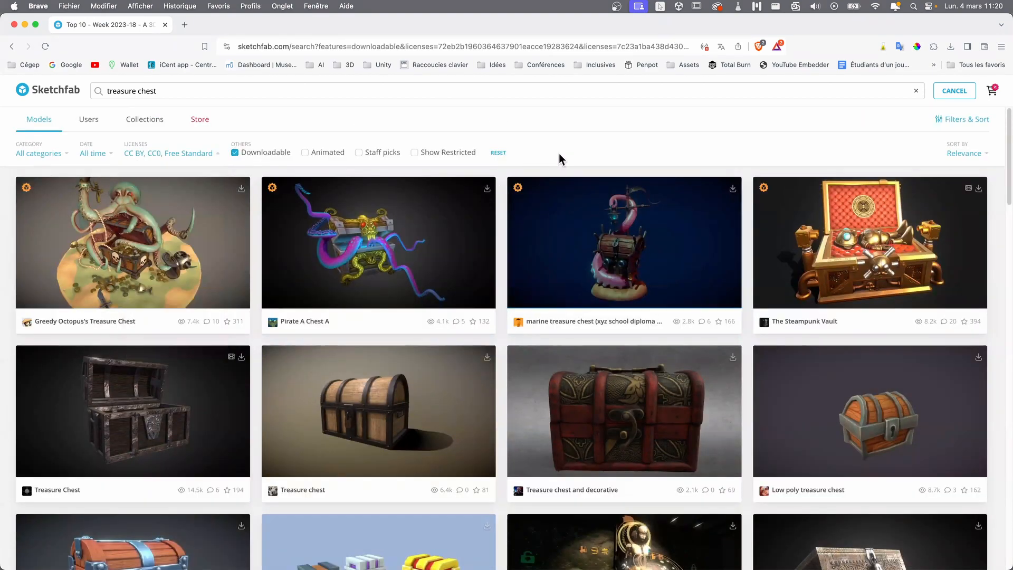
# Step: Open the Stylized Treasure Chest model from the filtered results and rotate its 3D preview
pyautogui.scroll(-4, 396, 344)
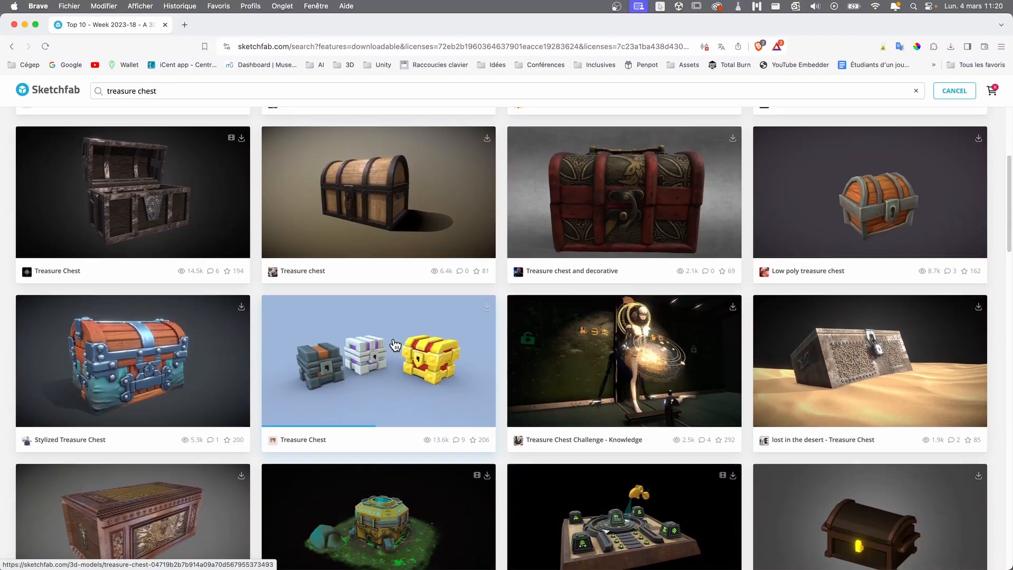
pyautogui.scroll(2, 395, 344)
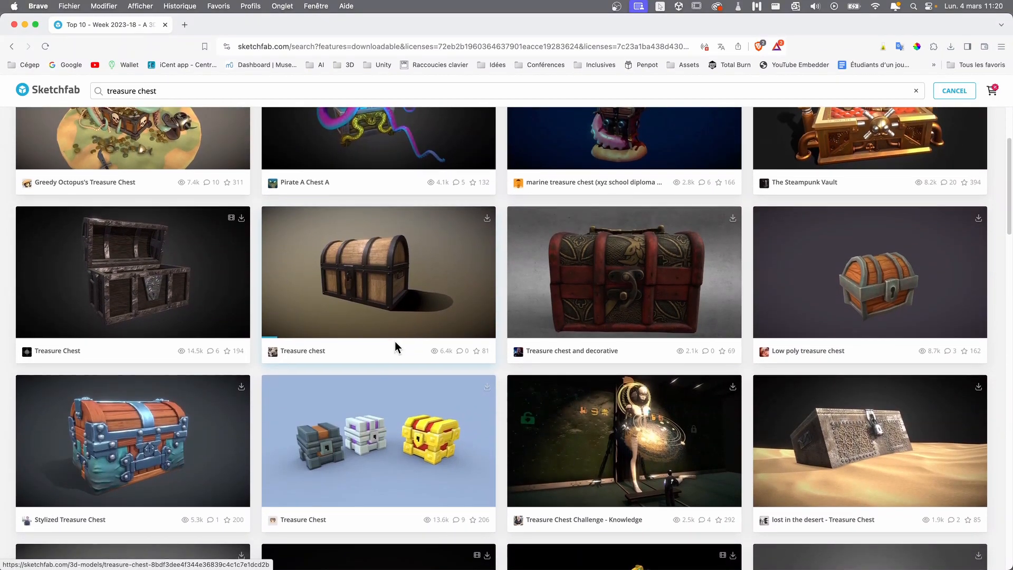
pyautogui.scroll(-1, 396, 345)
pyautogui.click(164, 409)
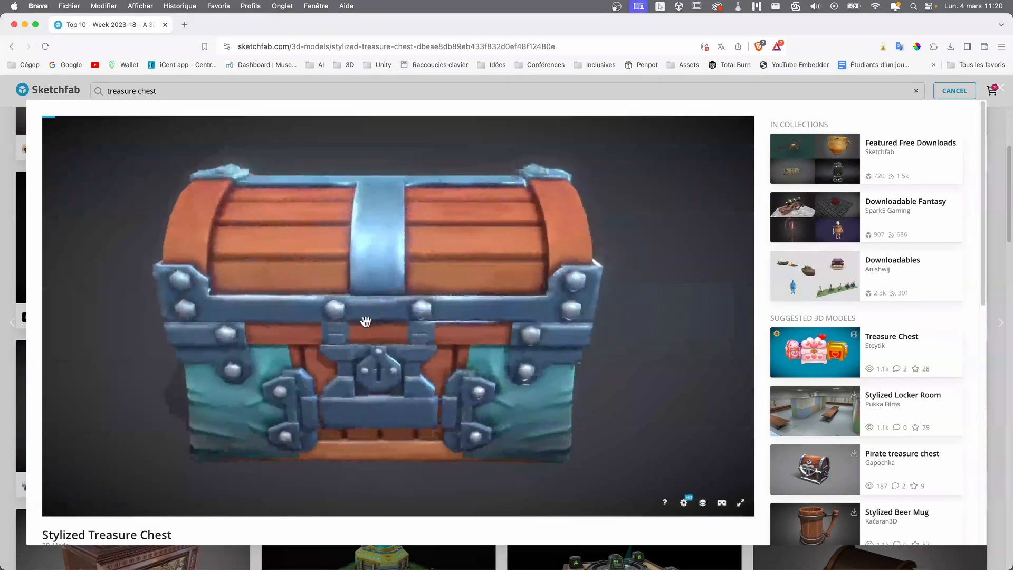
pyautogui.moveTo(296, 337)
pyautogui.mouseDown()
pyautogui.moveTo(362, 343)
pyautogui.moveTo(307, 329)
pyautogui.mouseUp()
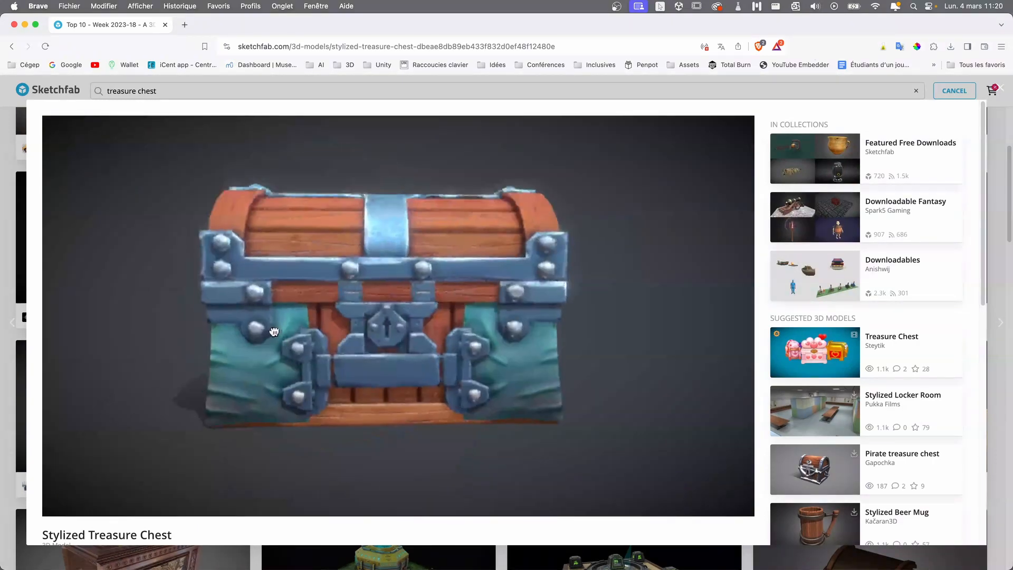
# Step: Open the Stylized Treasure Chest's detailed model information and its list of all included files
pyautogui.scroll(-1, 762, 312)
pyautogui.scroll(-5, 762, 313)
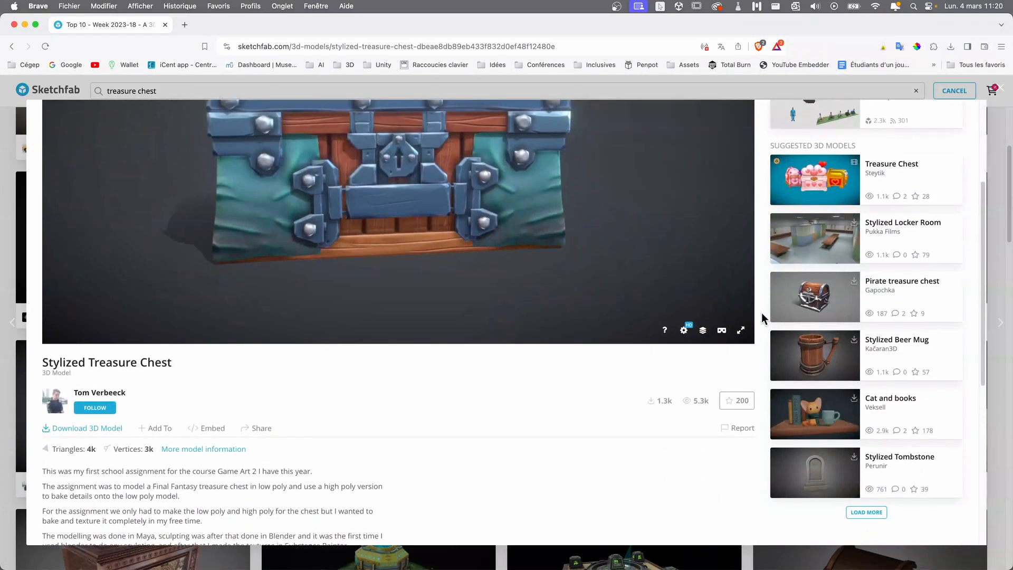
pyautogui.click(219, 440)
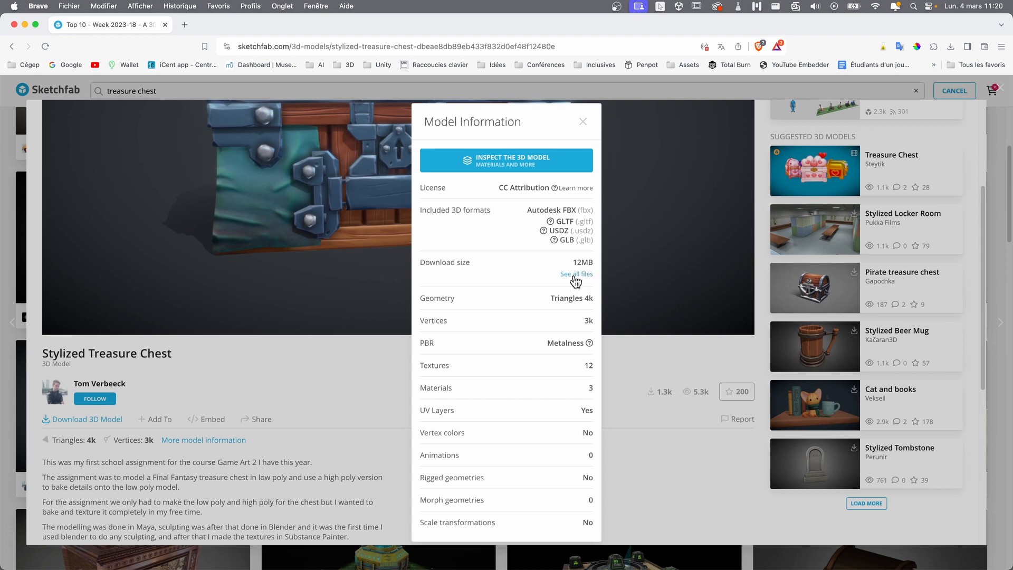
pyautogui.click(575, 275)
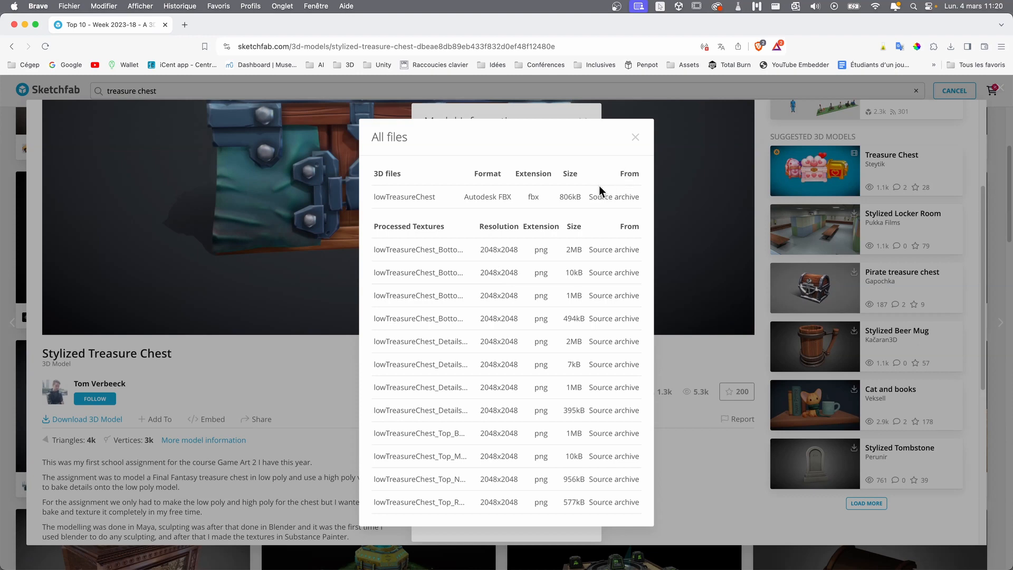
# Step: Close the Stylized Treasure Chest's file list, model information and preview to return to the search results
pyautogui.click(635, 138)
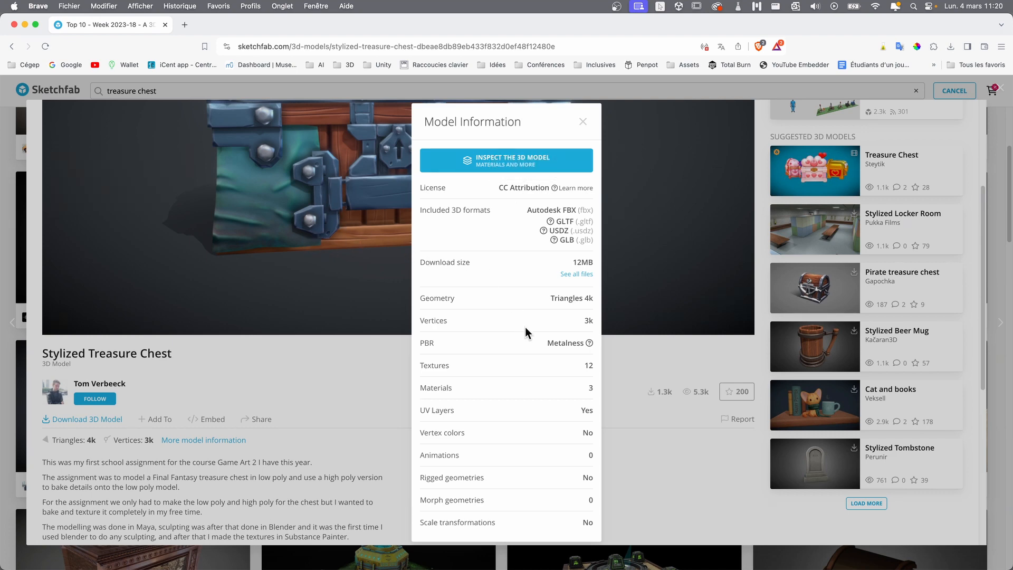
pyautogui.click(583, 122)
pyautogui.scroll(4, 758, 242)
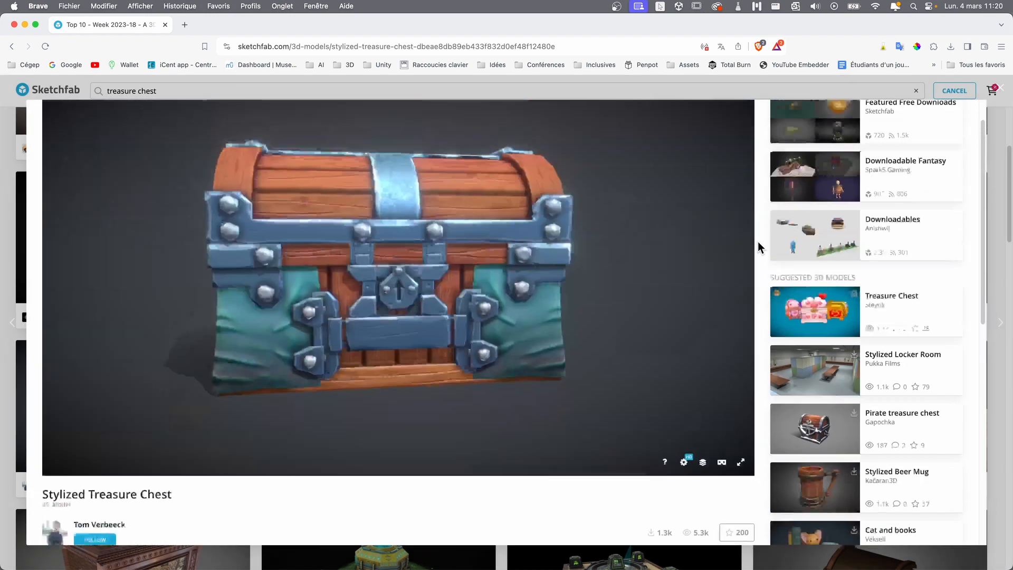
pyautogui.click(999, 96)
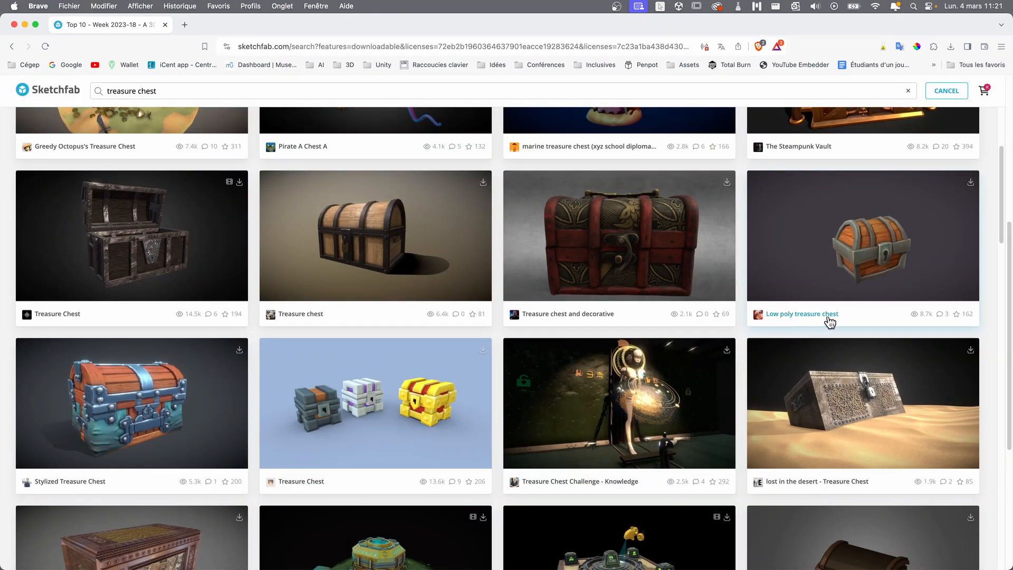
# Step: Open the Low poly treasure chest model, rotate its preview, and review its detailed model information and list of all files
pyautogui.click(874, 256)
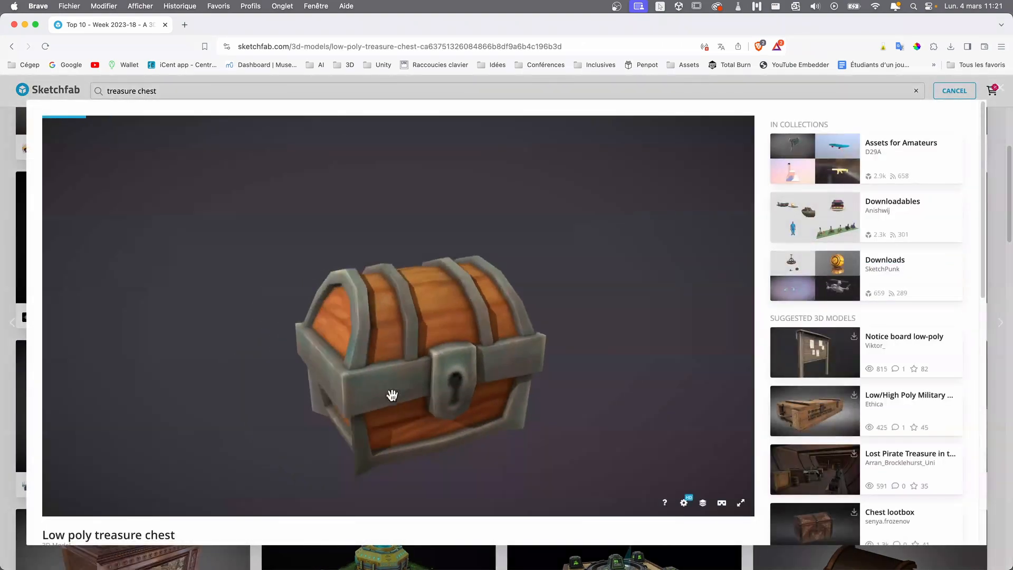
pyautogui.moveTo(369, 389)
pyautogui.mouseDown()
pyautogui.moveTo(407, 375)
pyautogui.moveTo(484, 386)
pyautogui.moveTo(328, 369)
pyautogui.moveTo(400, 376)
pyautogui.moveTo(586, 353)
pyautogui.moveTo(398, 365)
pyautogui.moveTo(374, 381)
pyautogui.mouseUp()
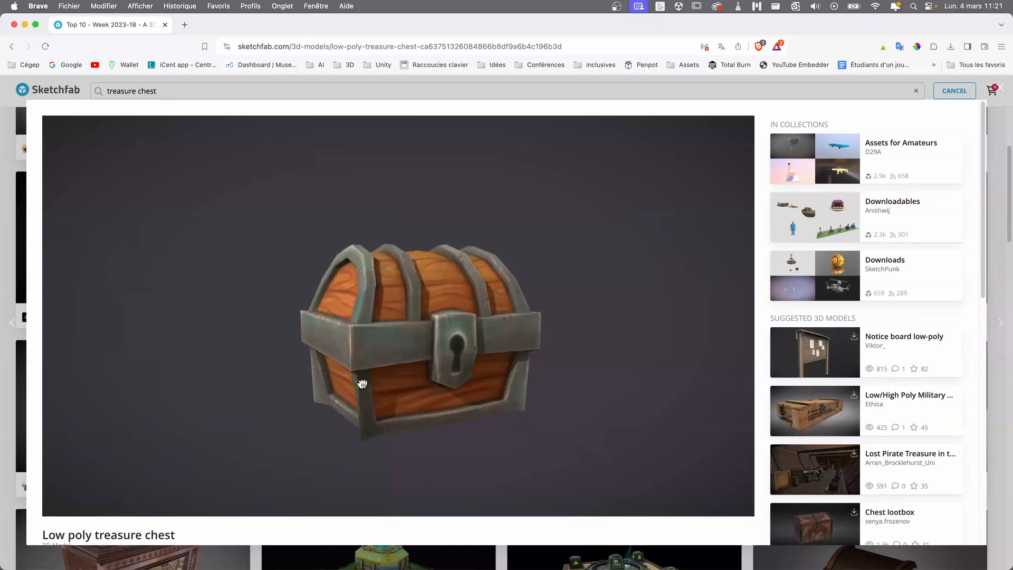
pyautogui.scroll(-3, 764, 359)
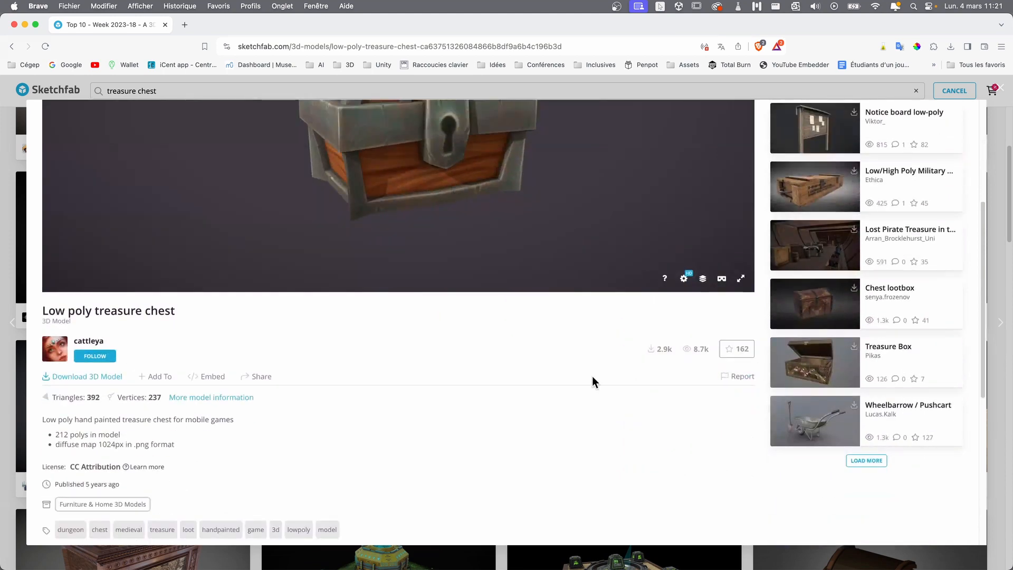
pyautogui.click(218, 398)
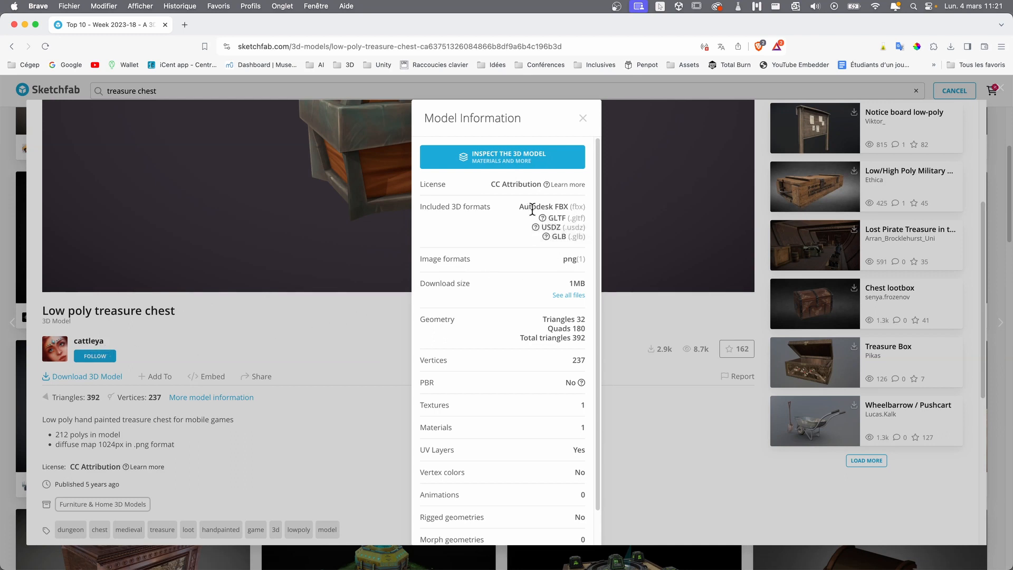
pyautogui.click(577, 296)
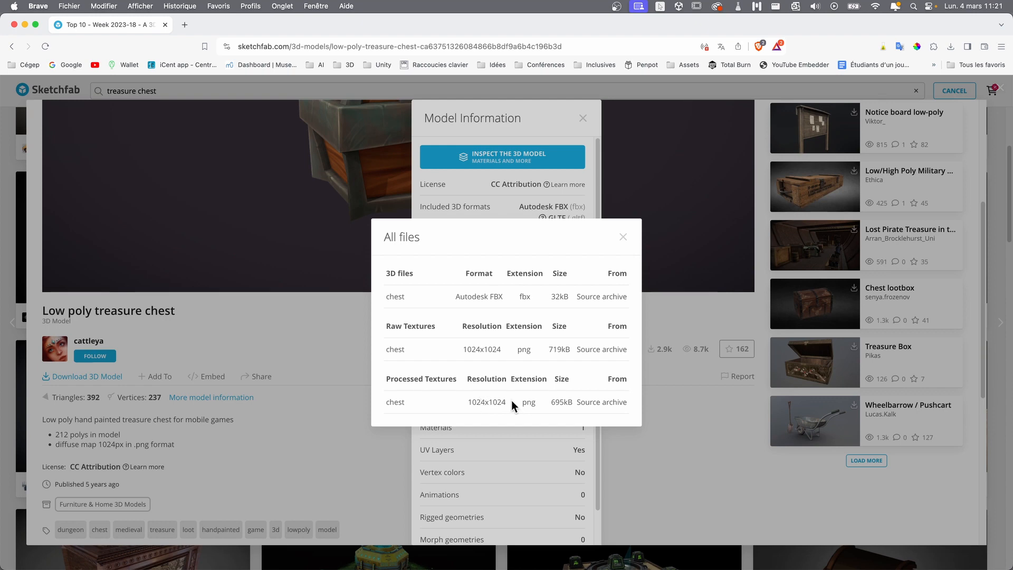
pyautogui.click(626, 237)
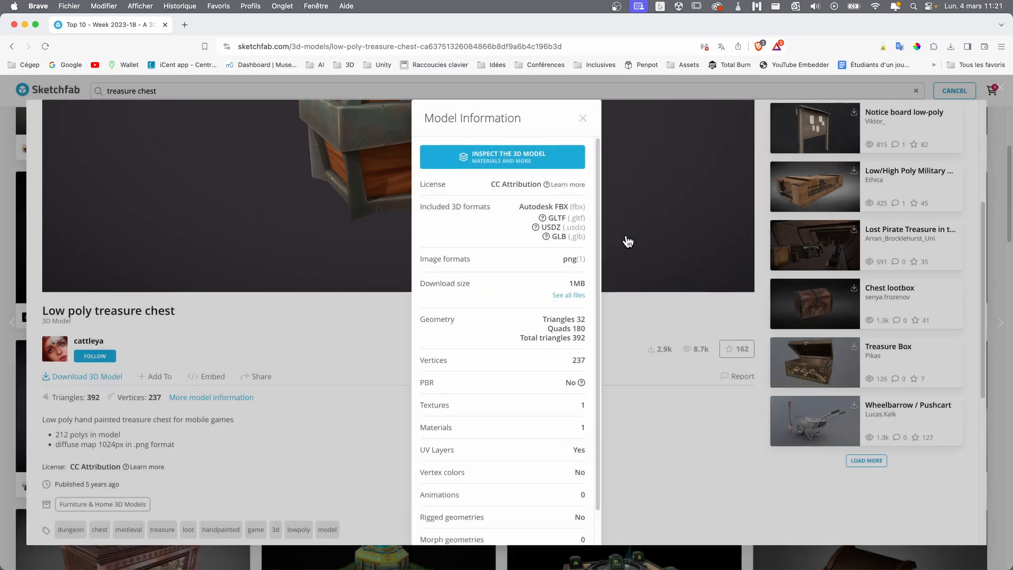
pyautogui.click(583, 119)
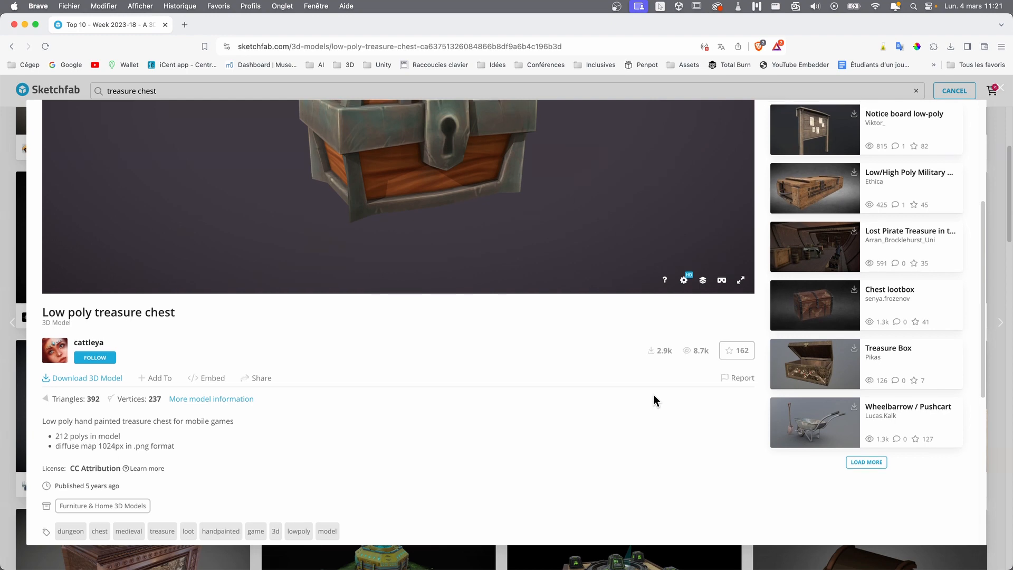
# Step: Review the Low poly treasure chest's licensing information and available download formats, then close the download options
pyautogui.scroll(5, 654, 397)
pyautogui.scroll(-2, 539, 427)
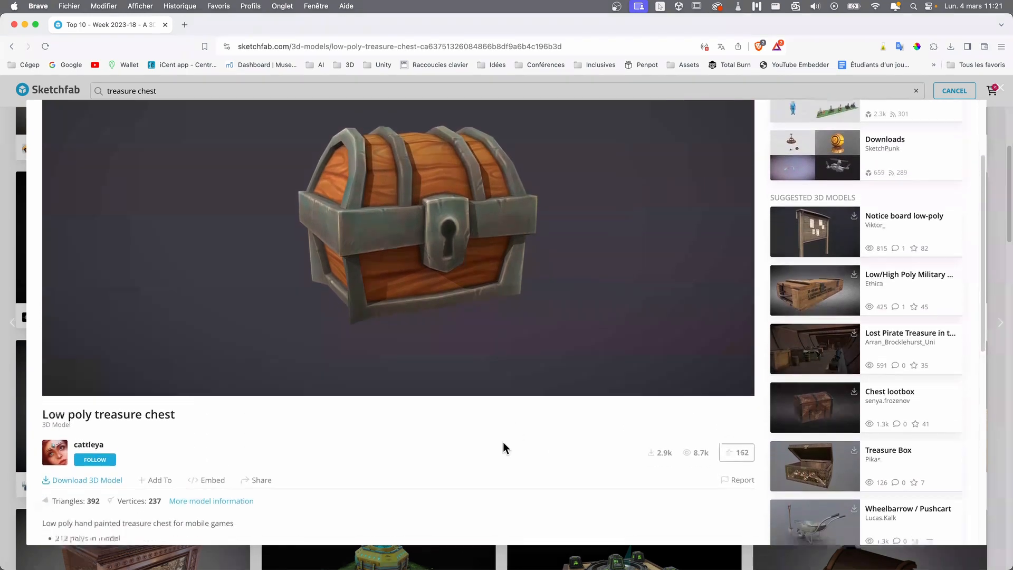
pyautogui.click(108, 463)
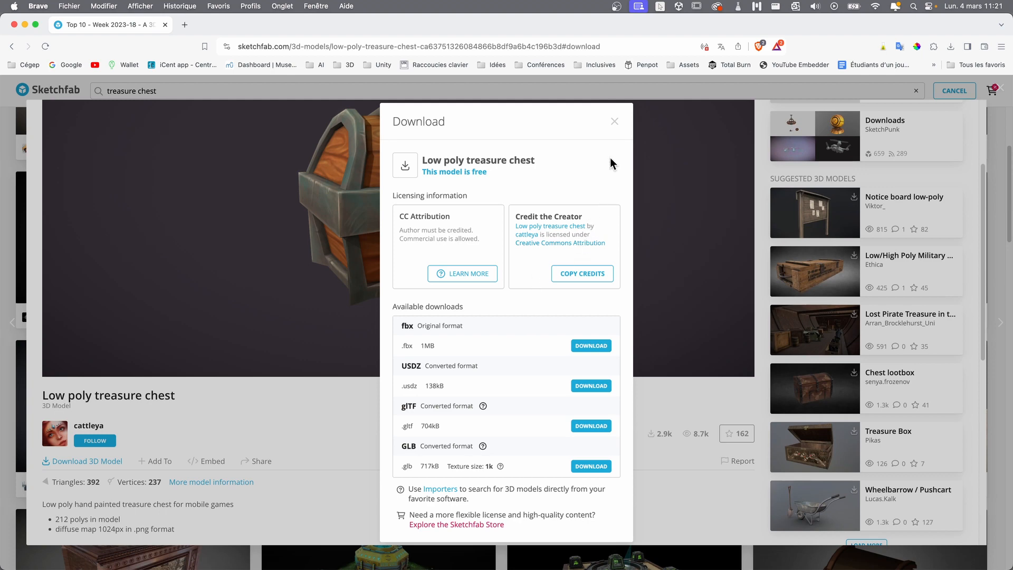
pyautogui.click(615, 123)
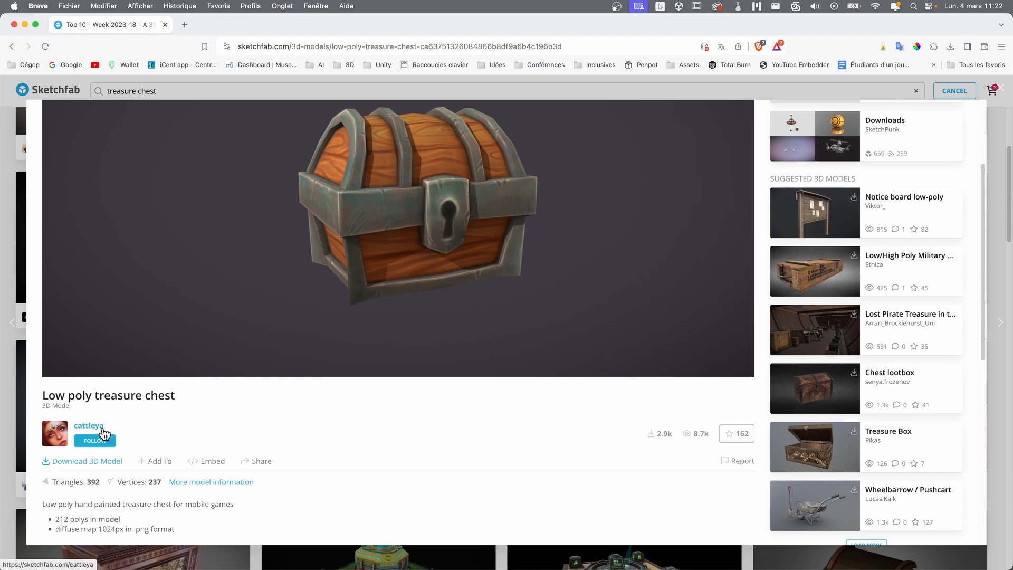
# Step: Close the Low poly treasure chest model and browse the filtered treasure chest results
pyautogui.click(999, 92)
pyautogui.scroll(3, 248, 323)
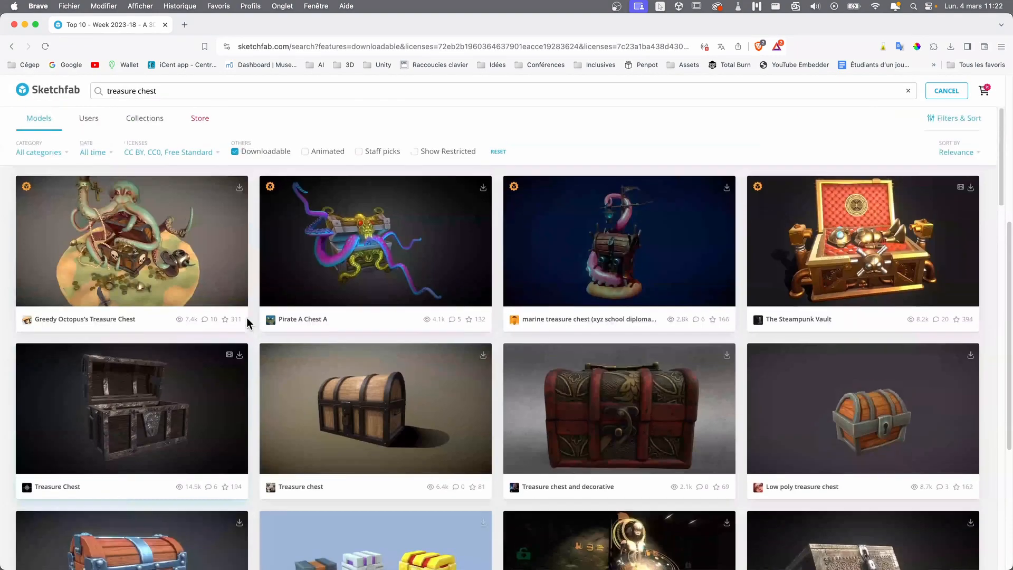
pyautogui.scroll(-5, 379, 426)
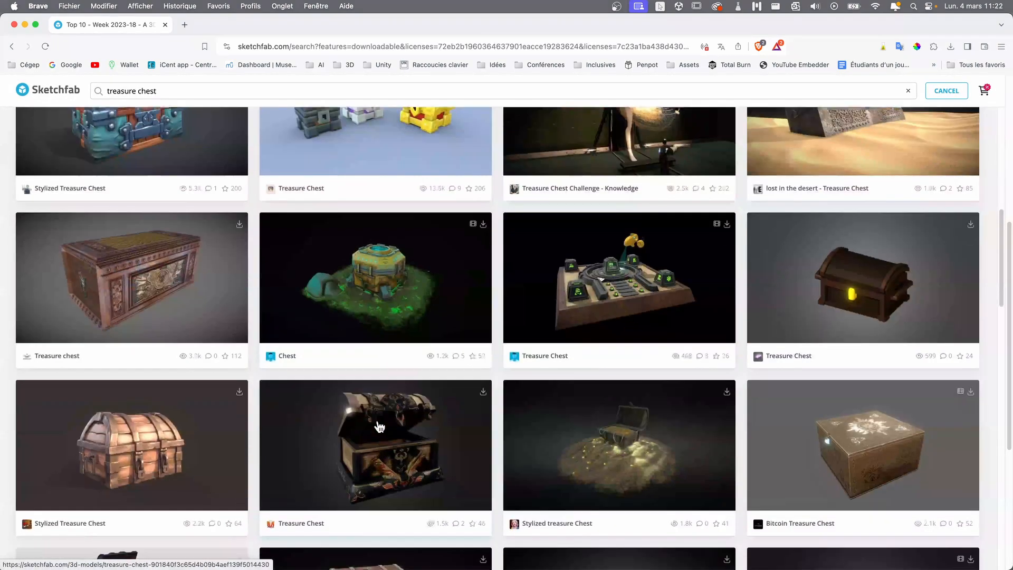
pyautogui.scroll(5, 379, 426)
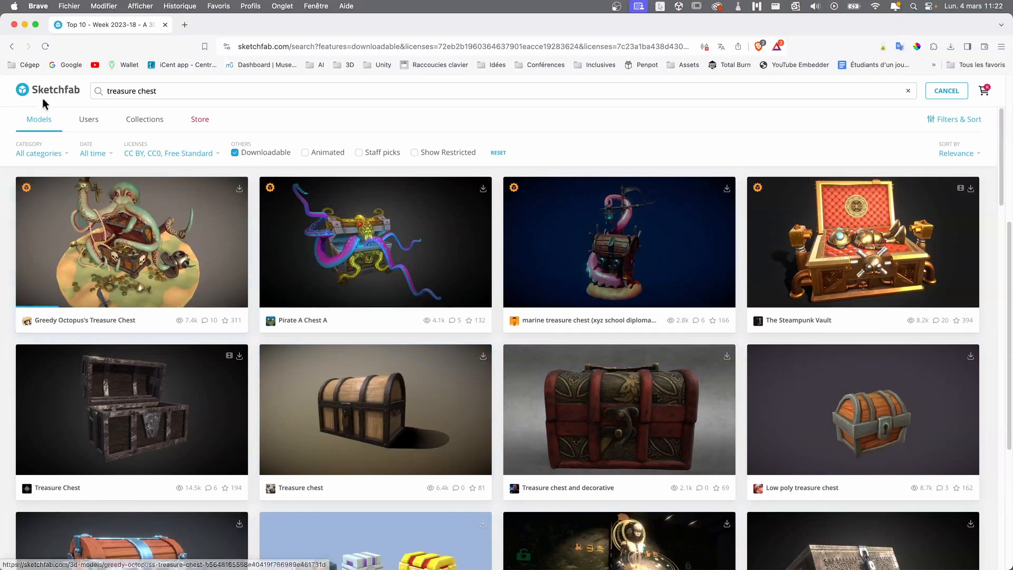
# Step: Return to the Sketchfab home page and open the Exporters page linked in its footer
pyautogui.click(43, 96)
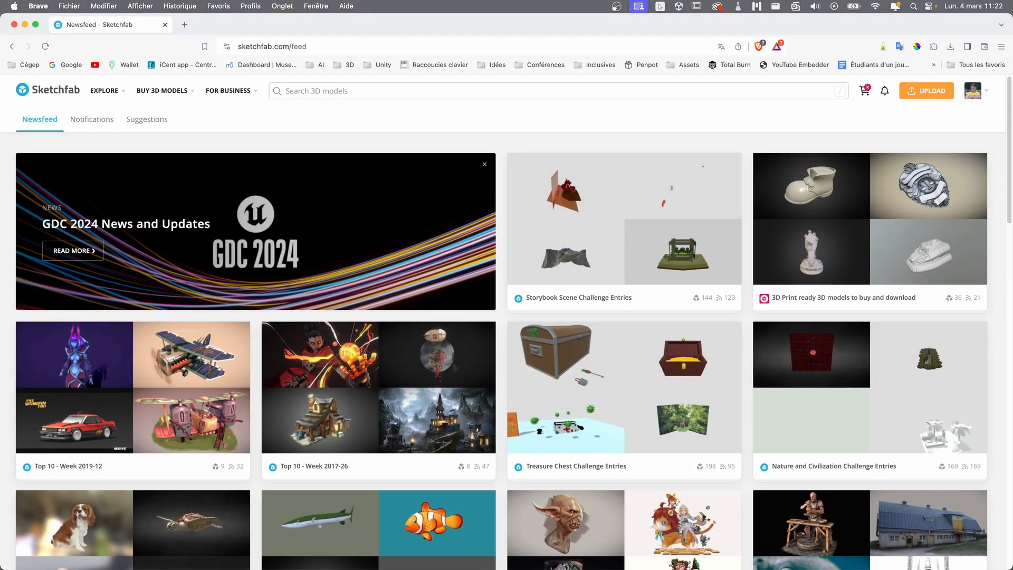
pyautogui.moveTo(1009, 175); pyautogui.dragTo(1008, 565)
pyautogui.scroll(-20, 942, 445)
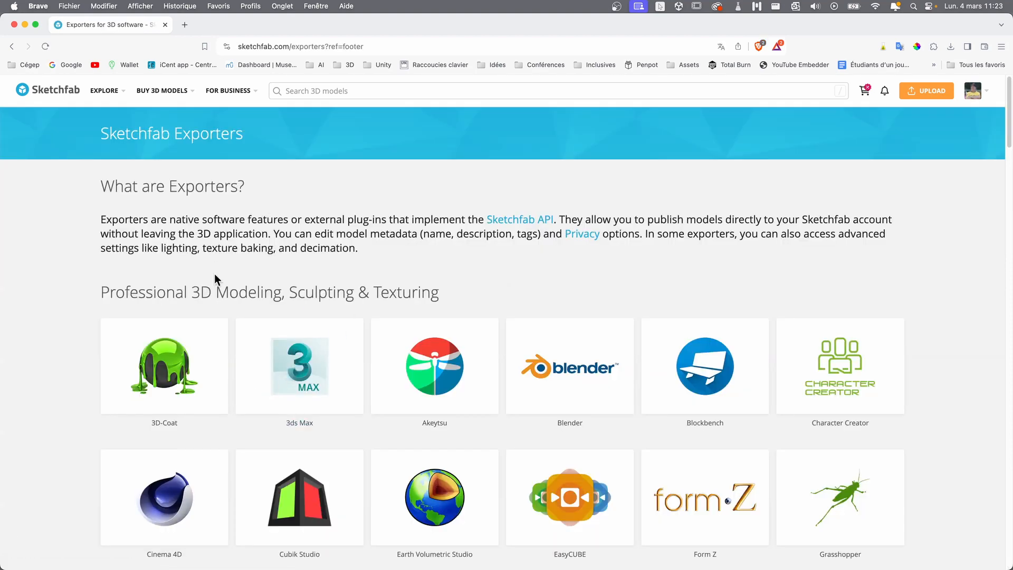
# Step: Find Unity under Games & Game Engines on the Exporters page and open its plugin release page on GitHub
pyautogui.scroll(-1, 90, 279)
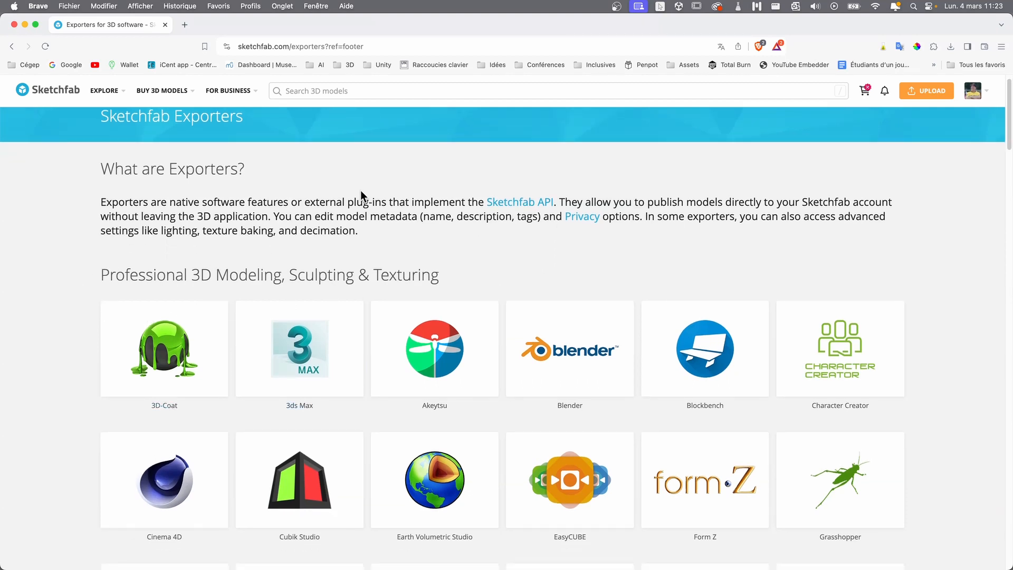
pyautogui.scroll(-1, 574, 286)
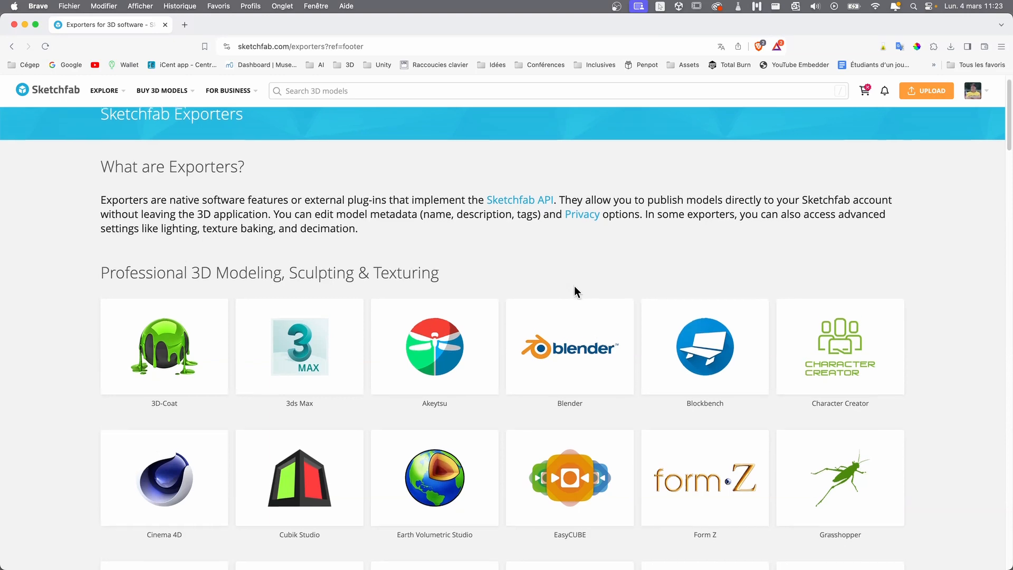
pyautogui.scroll(-5, 316, 372)
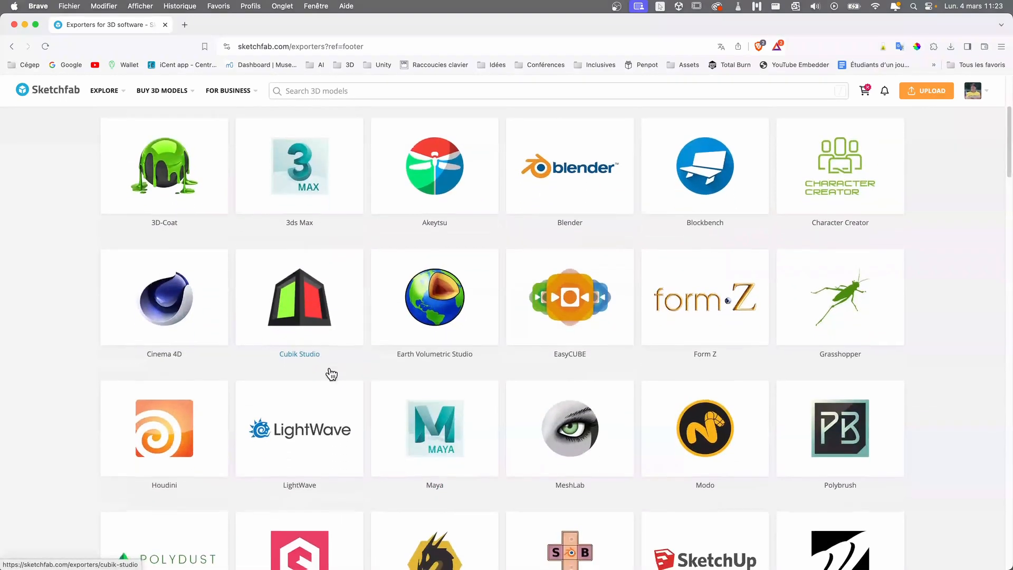
pyautogui.scroll(-3, 369, 376)
pyautogui.scroll(4, 445, 379)
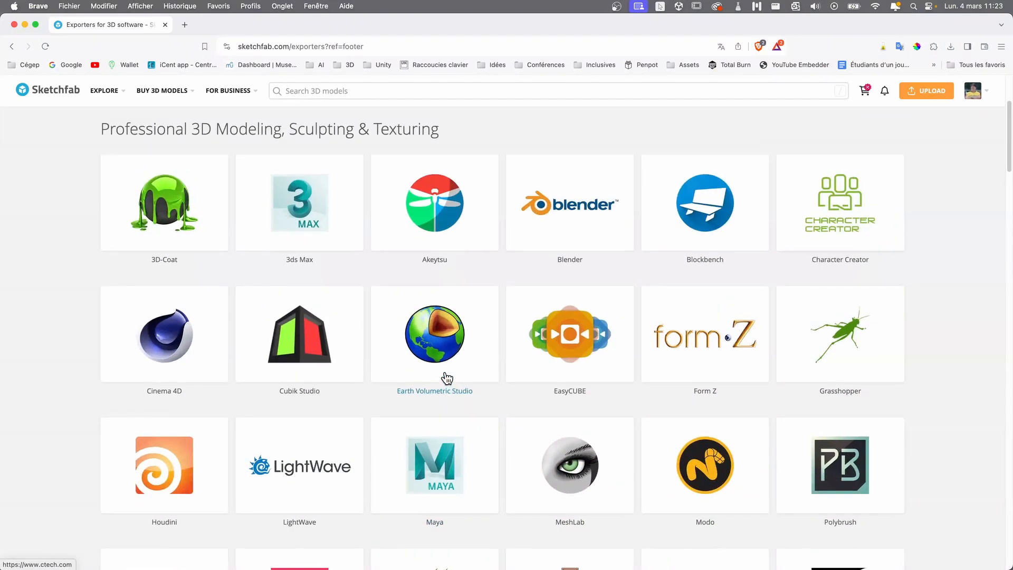
pyautogui.scroll(-20, 446, 378)
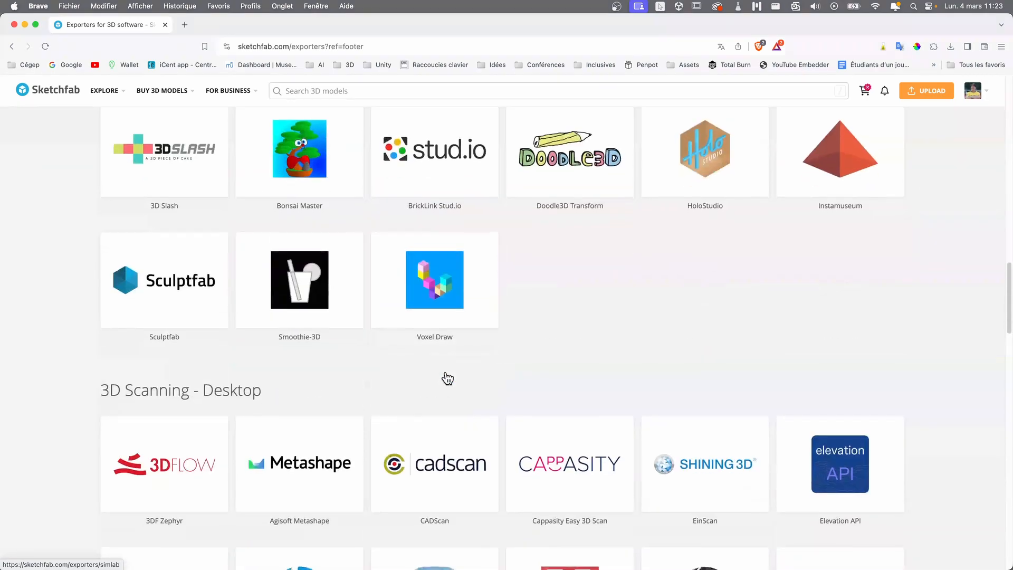
pyautogui.scroll(-13, 447, 379)
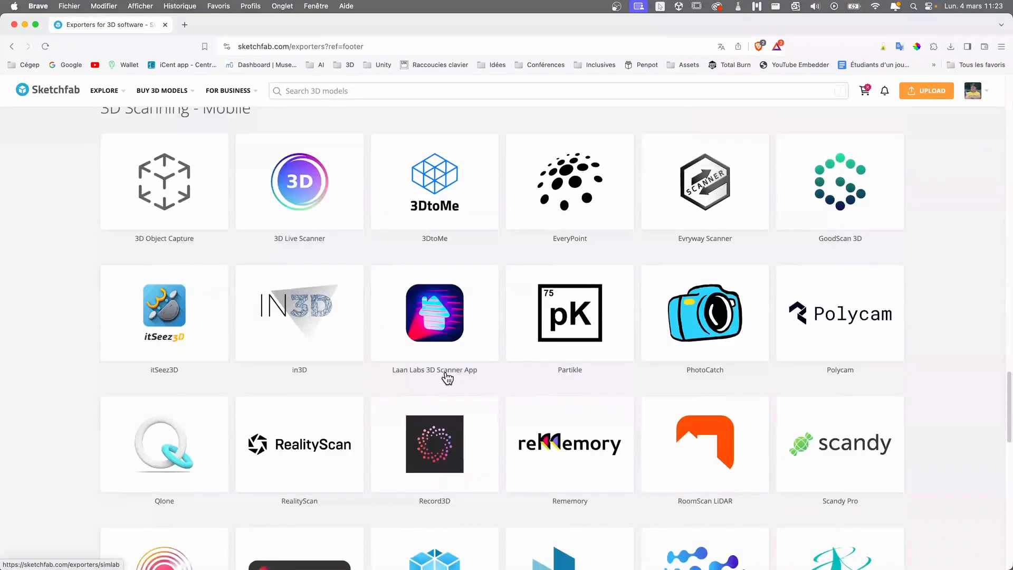
pyautogui.scroll(-10, 447, 379)
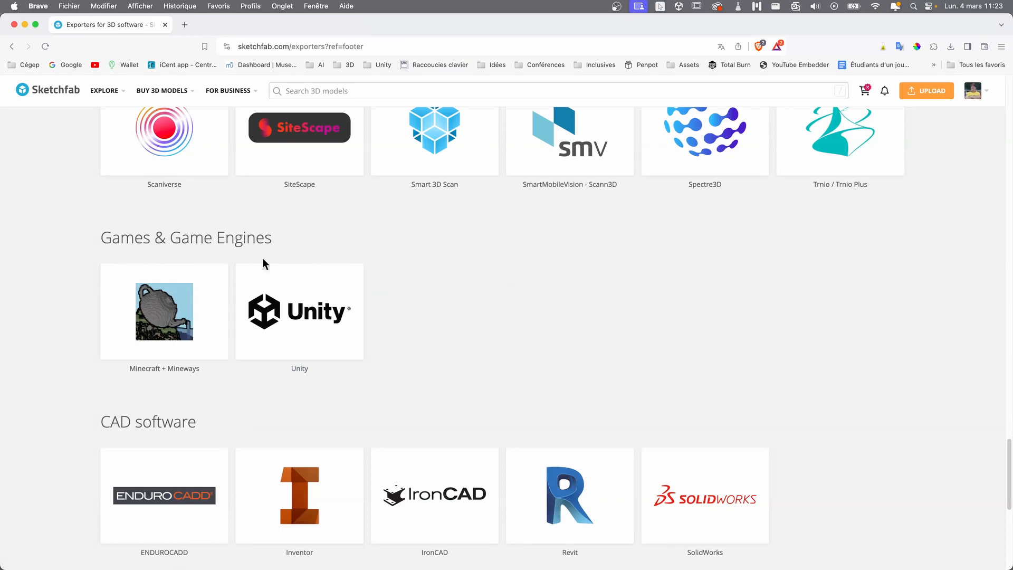
pyautogui.click(320, 323)
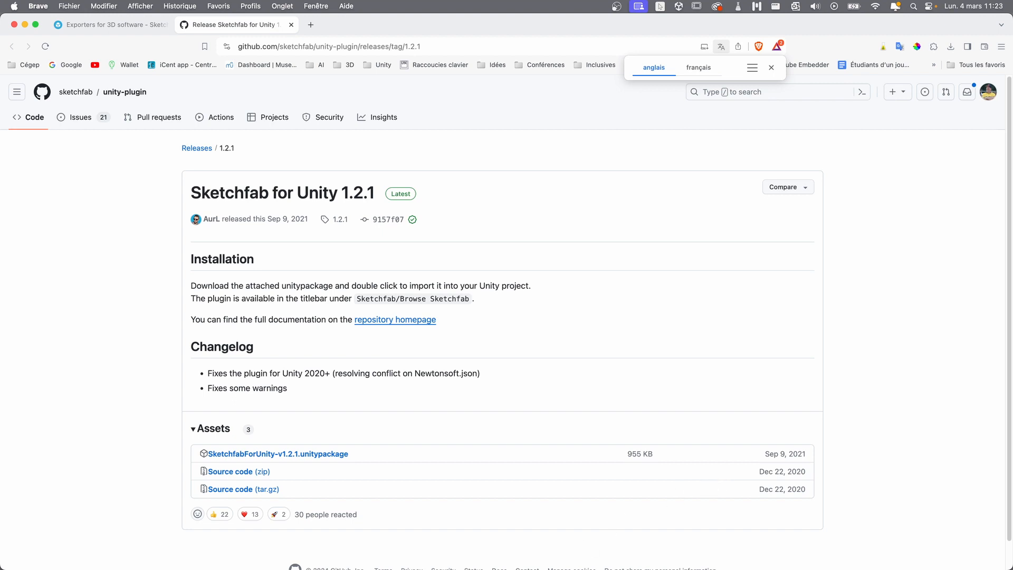
# Step: Switch to the SketchfabAvecUnity project in Unity and place the Finder window showing the Téléchargements folder over it
pyautogui.press('super+Tab')
pyautogui.moveTo(591, 145); pyautogui.dragTo(623, 569)
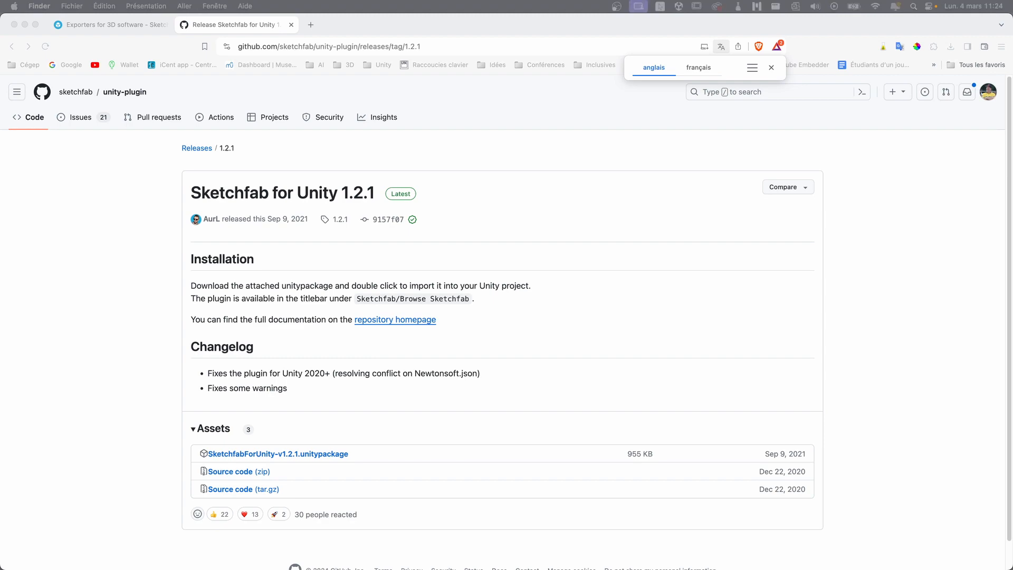
pyautogui.press('super+Tab')
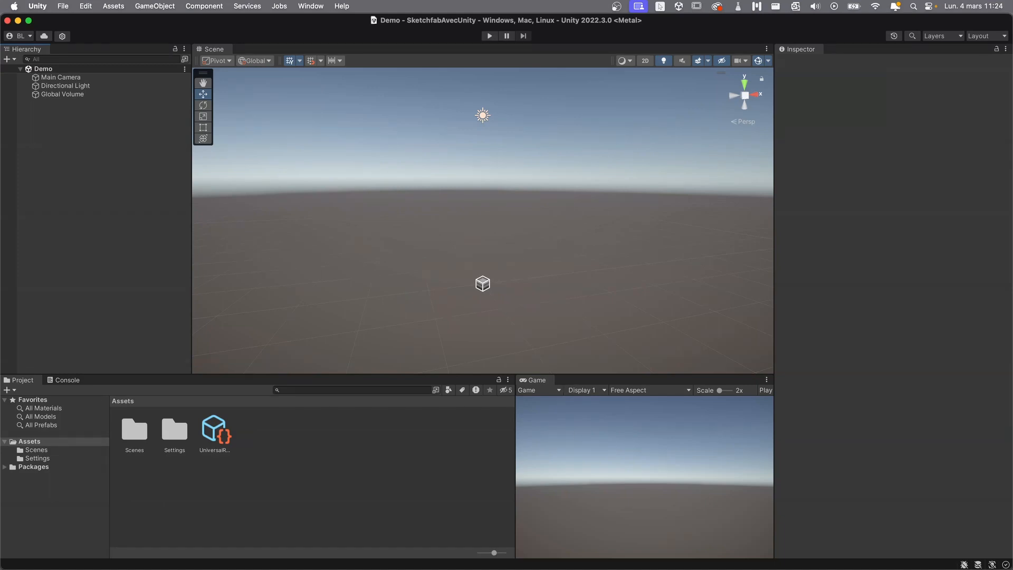
pyautogui.moveTo(543, 222); pyautogui.dragTo(650, 154)
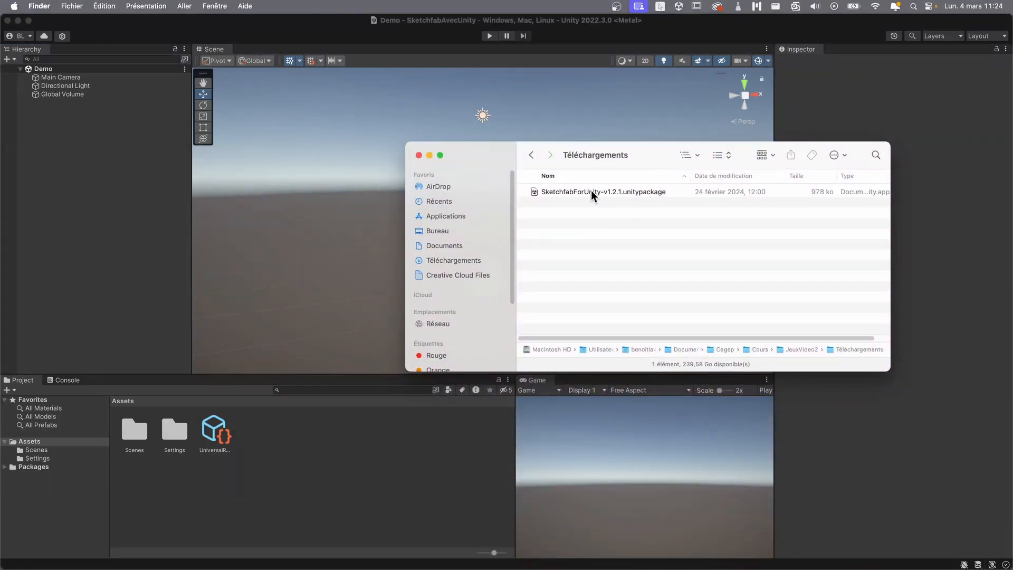
# Step: Import all contents of SketchfabForUnity-v1.2.1.unitypackage into the project's Assets, allowing script updates for these and other files found later
pyautogui.moveTo(592, 192); pyautogui.dragTo(305, 471)
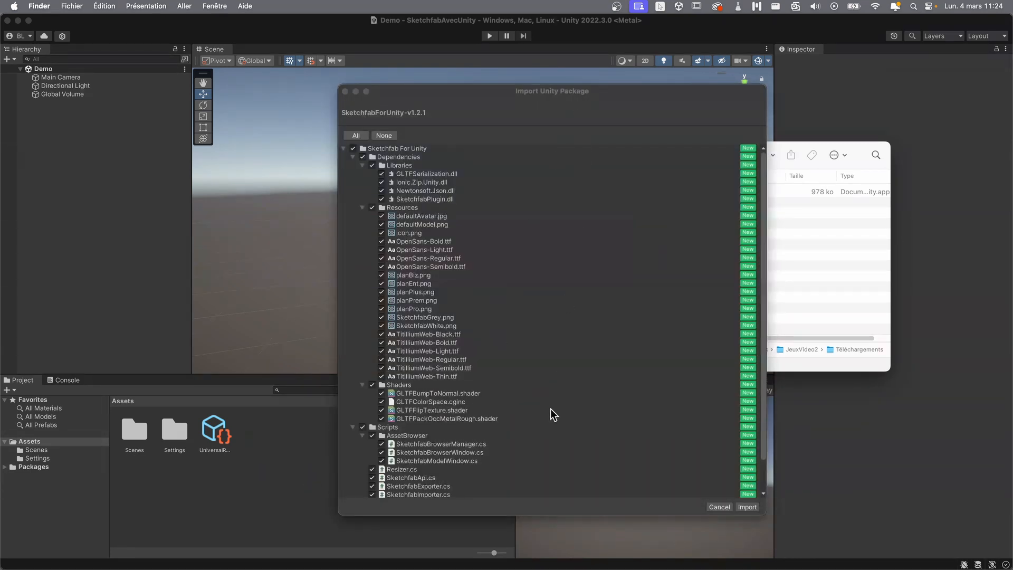
pyautogui.scroll(-2, 550, 409)
pyautogui.scroll(2, 584, 466)
pyautogui.click(747, 507)
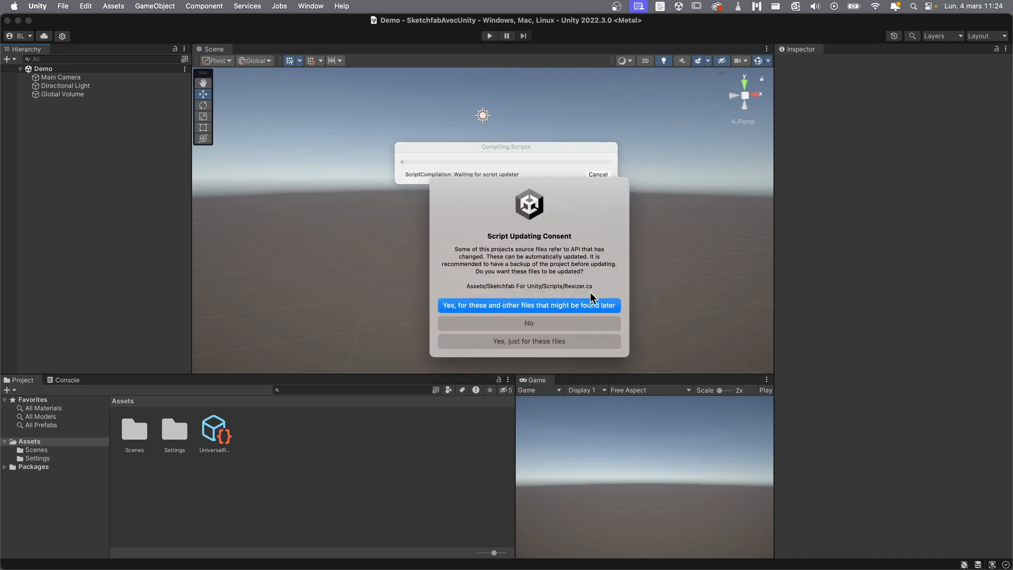
pyautogui.click(569, 303)
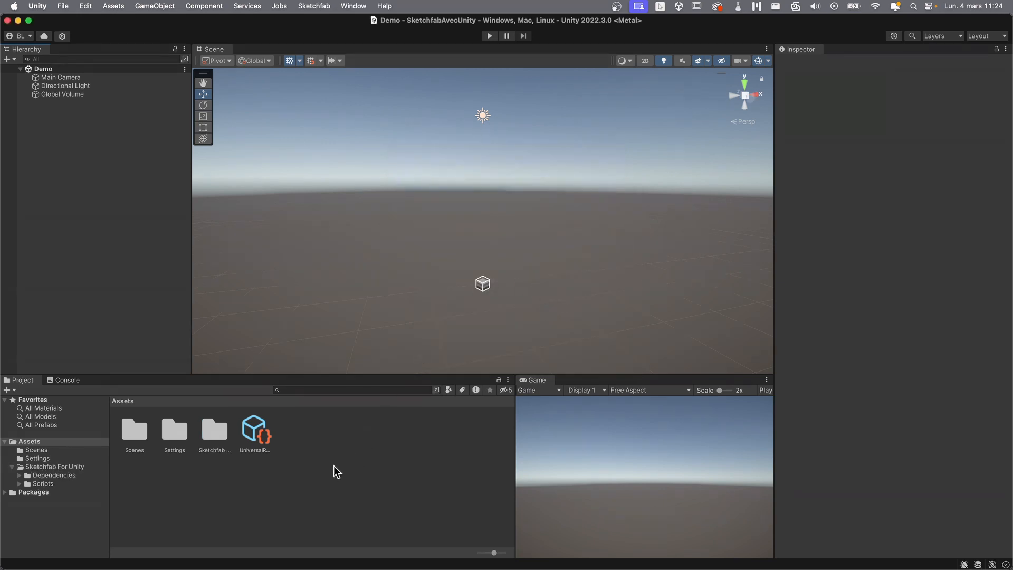
# Step: Inspect the imported Sketchfab For Unity folder and its Dependencies subfolder, then return to Assets and select the Sketchfab For Unity folder
pyautogui.click(222, 442)
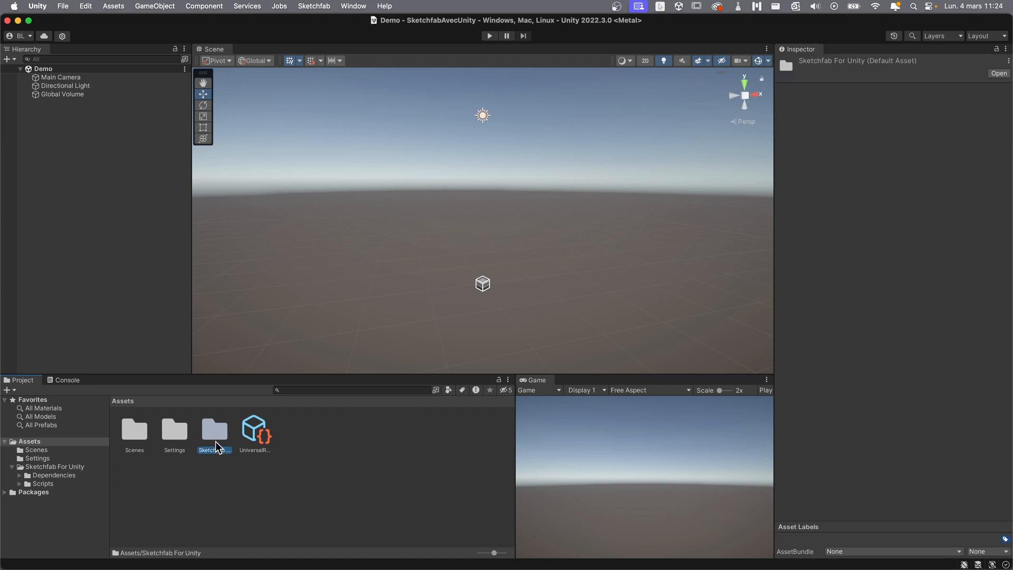
pyautogui.doubleClick(219, 442)
pyautogui.doubleClick(142, 438)
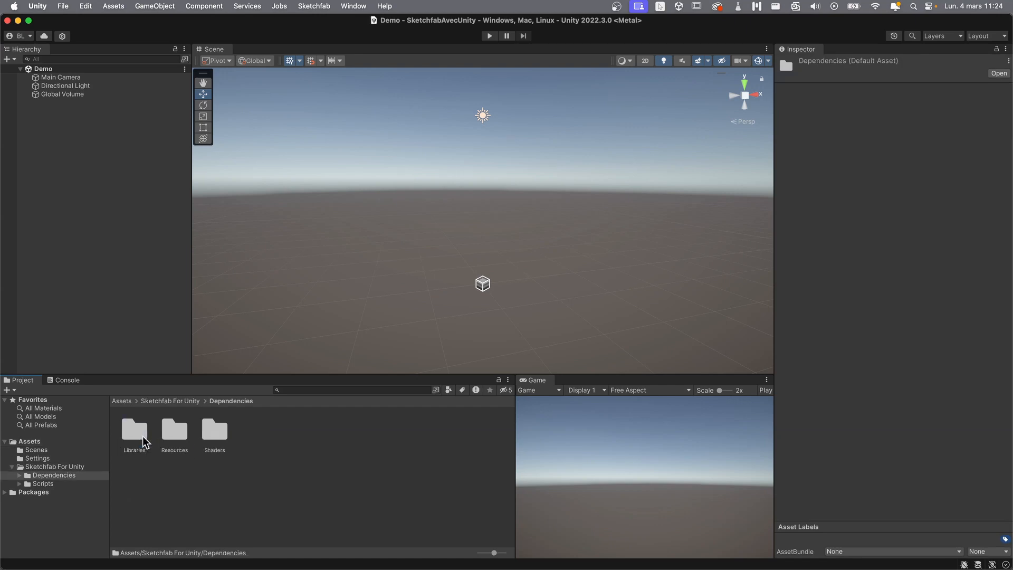
pyautogui.click(123, 401)
pyautogui.click(219, 440)
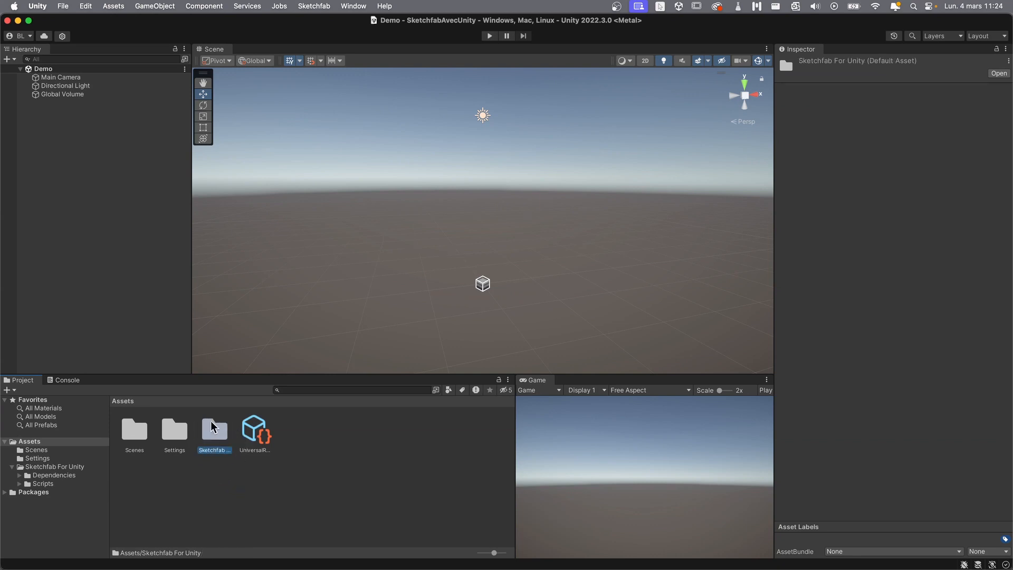
# Step: Open the plugin's Browse Sketchfab window, reposition it over the scene and look through the staff-picked free downloadable models
pyautogui.click(315, 8)
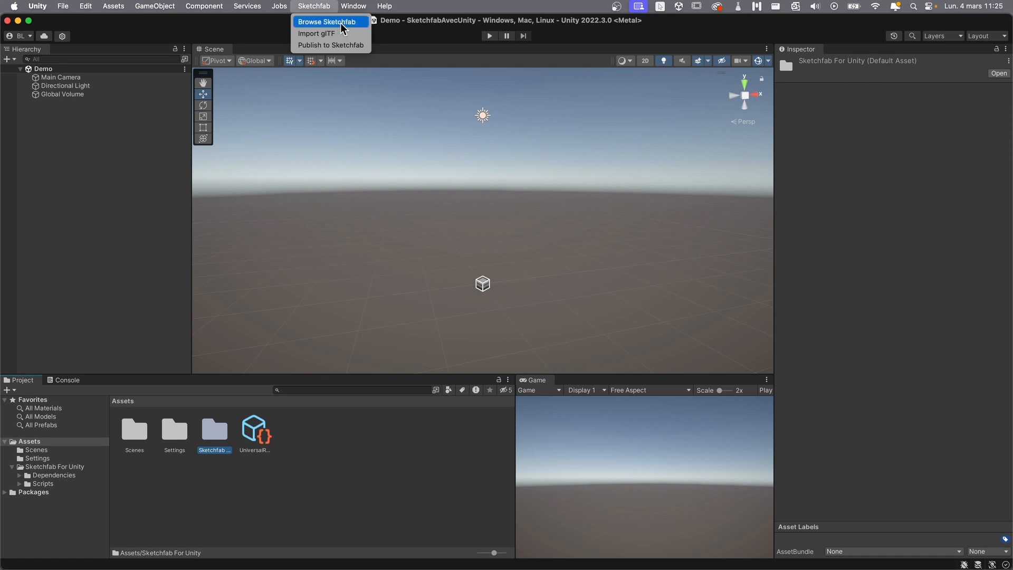
pyautogui.click(342, 22)
pyautogui.moveTo(460, 79)
pyautogui.mouseDown()
pyautogui.moveTo(492, 56)
pyautogui.moveTo(465, 23)
pyautogui.moveTo(472, 61)
pyautogui.mouseUp()
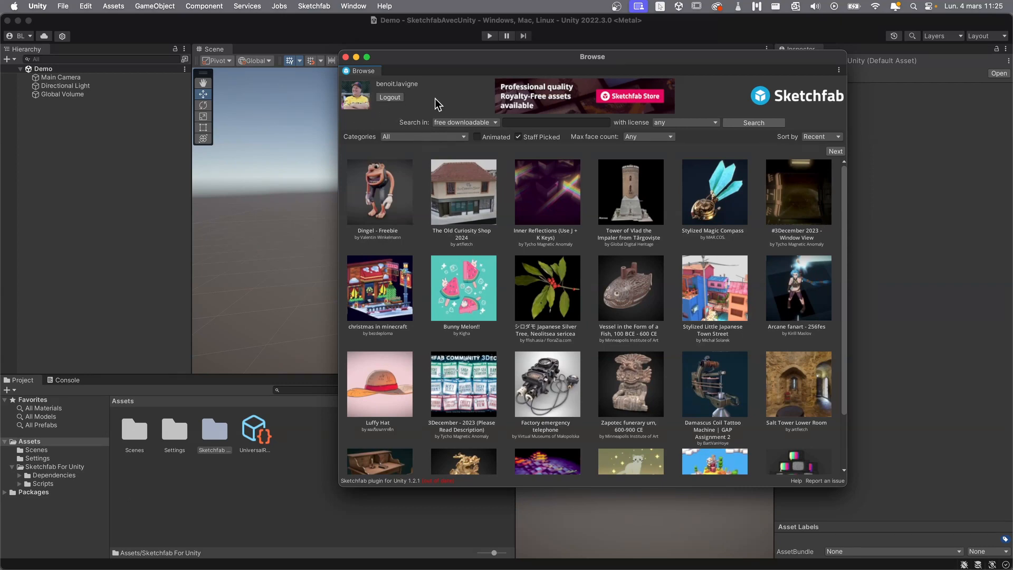
pyautogui.scroll(-5, 634, 226)
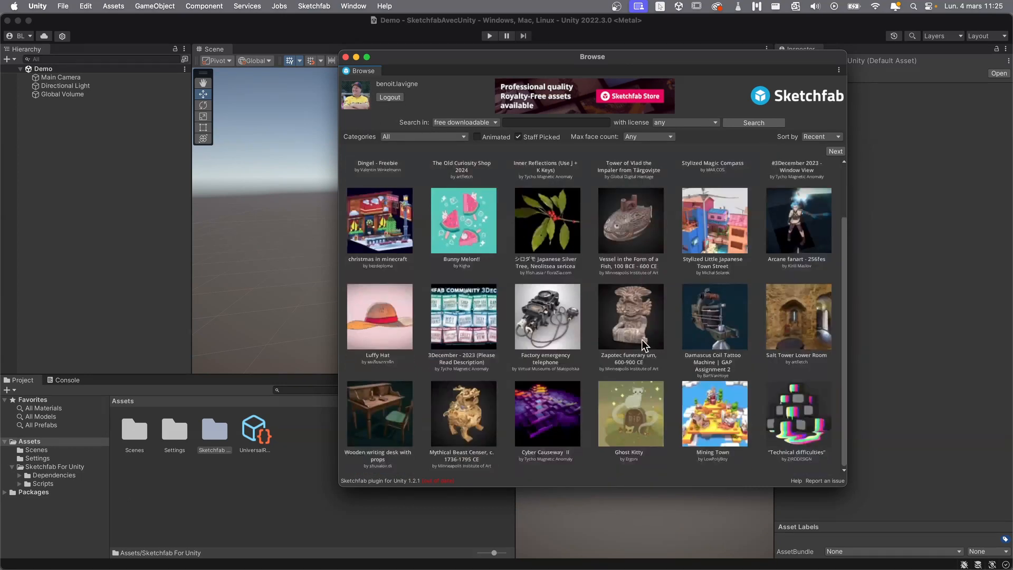
pyautogui.scroll(5, 642, 340)
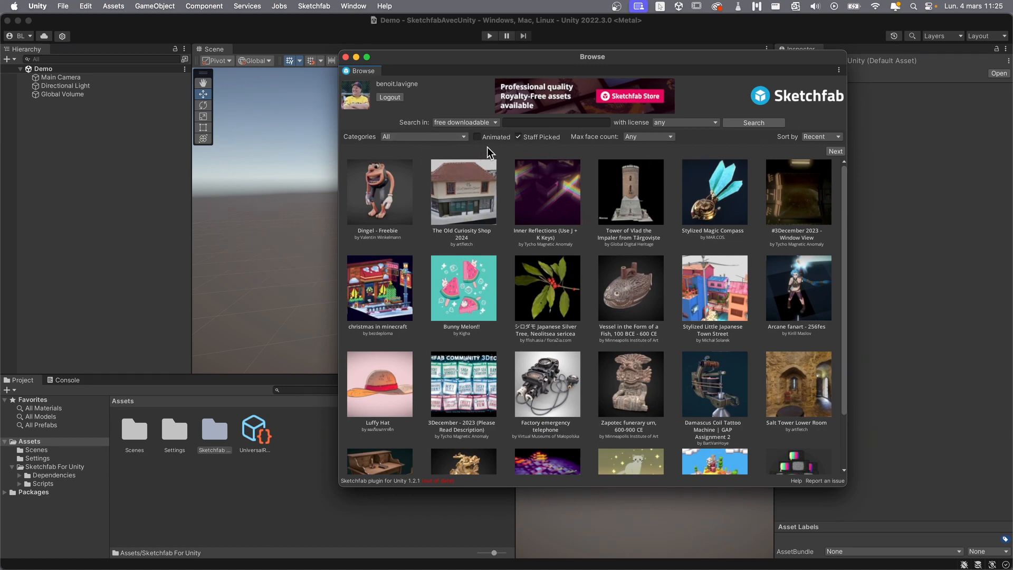
# Step: Turn off the Staff Picked filter and search the free downloadable models for "cattleya"
pyautogui.click(519, 136)
pyautogui.click(520, 137)
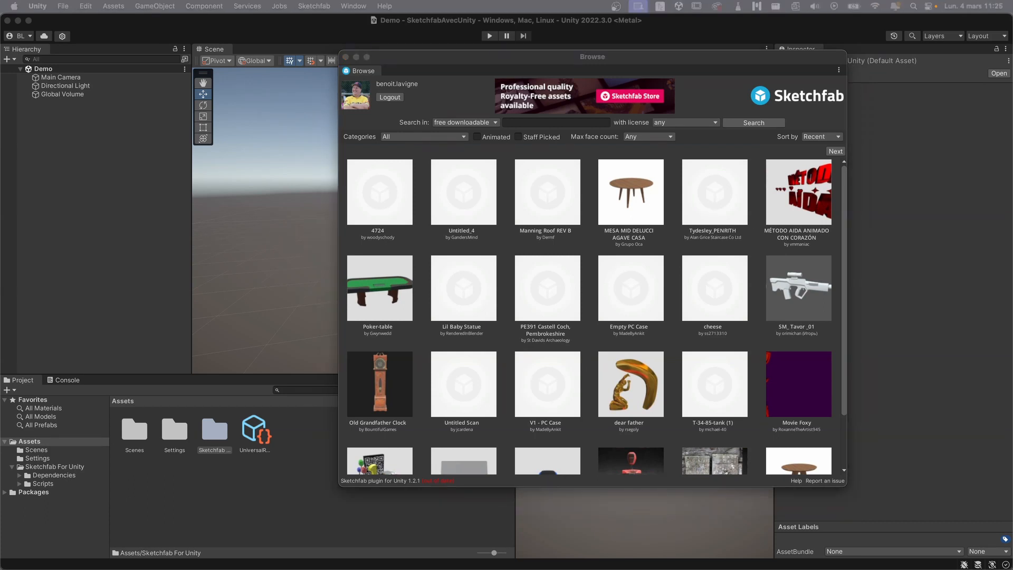
pyautogui.click(574, 122)
pyautogui.write('cattleya')
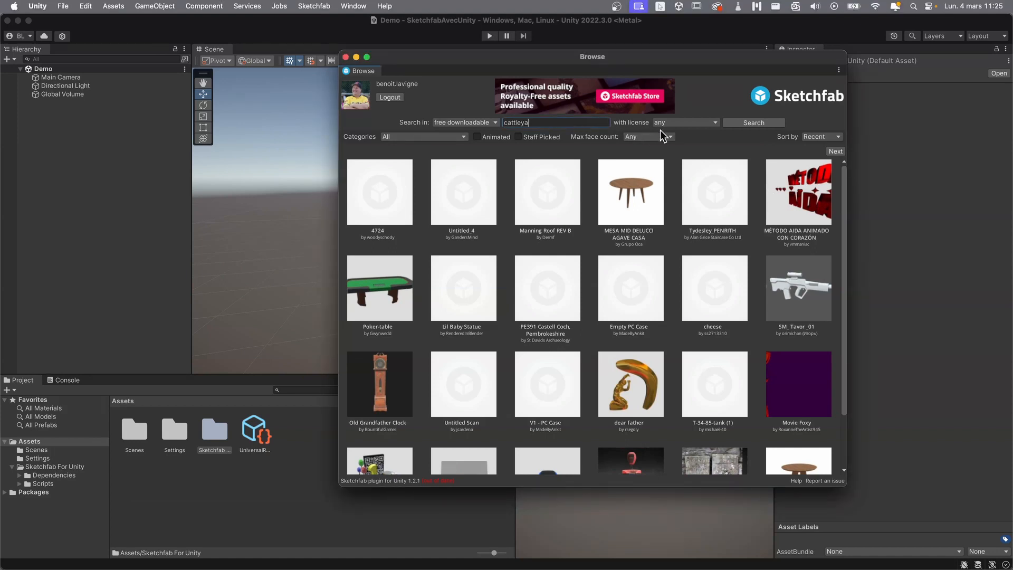
pyautogui.click(750, 124)
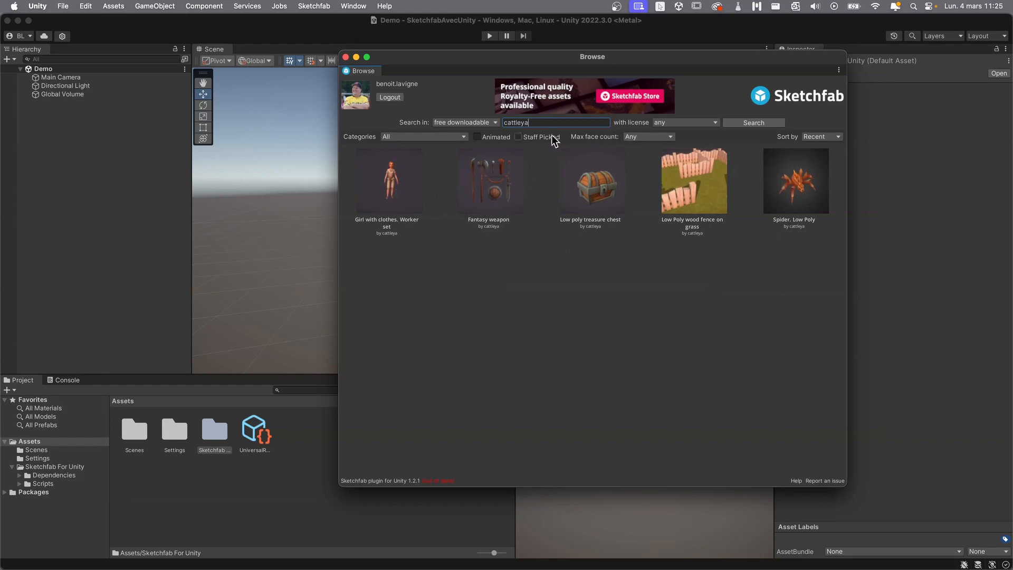
# Step: Replace the search text with "treasure chest", run the search and look over the first page of results
pyautogui.moveTo(545, 124); pyautogui.dragTo(489, 113)
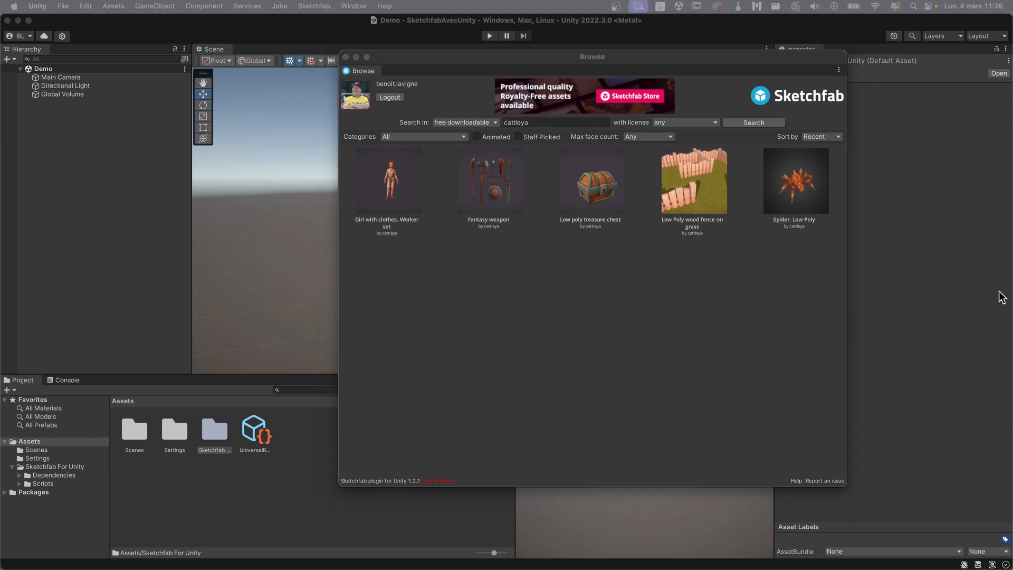
pyautogui.click(508, 126)
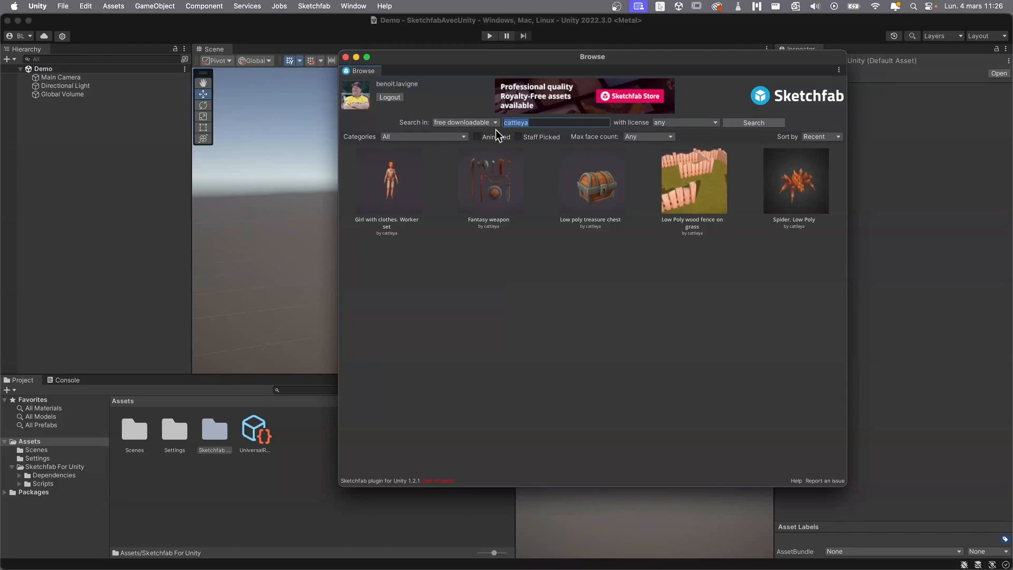
pyautogui.write('treasure chest')
pyautogui.click(754, 123)
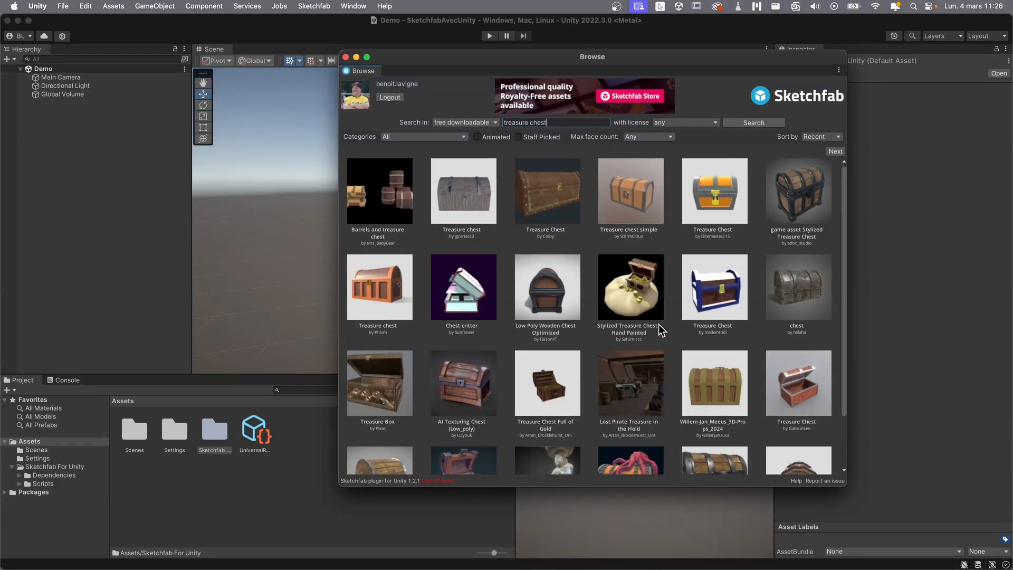
pyautogui.scroll(-2, 660, 329)
pyautogui.scroll(2, 658, 324)
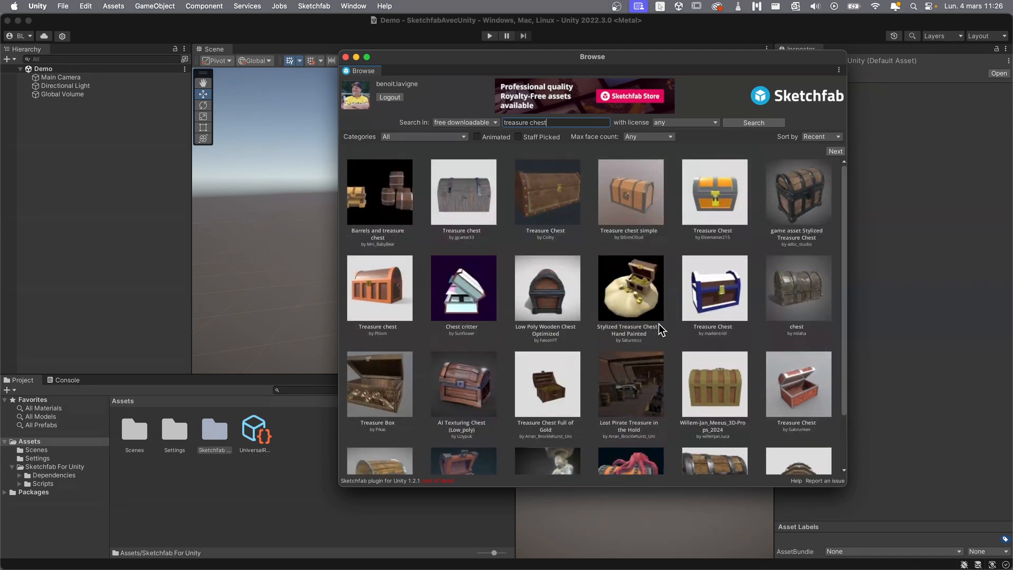
# Step: Look through the second and third pages of the treasure chest results
pyautogui.click(833, 152)
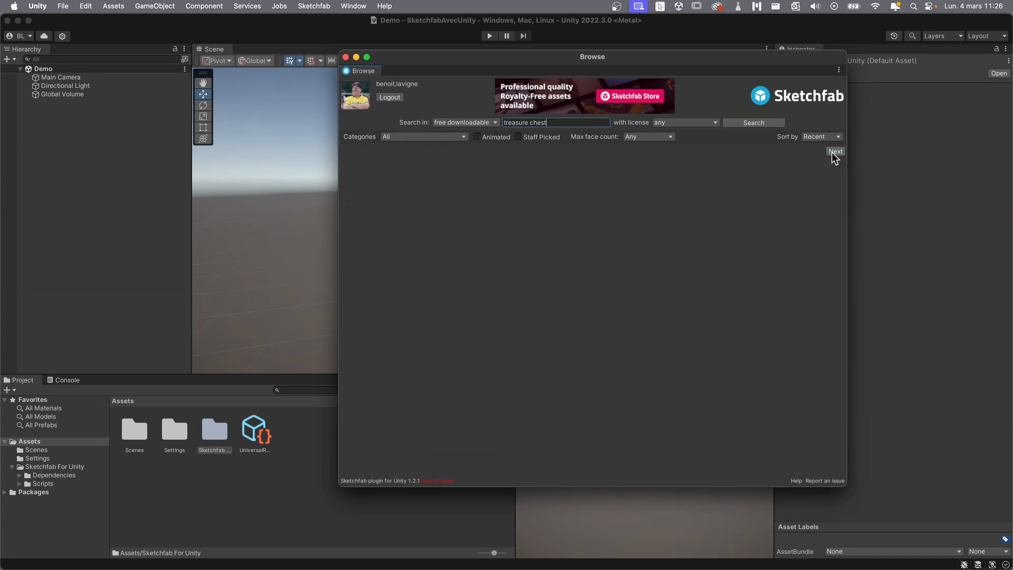
pyautogui.scroll(-2, 631, 310)
pyautogui.scroll(2, 633, 308)
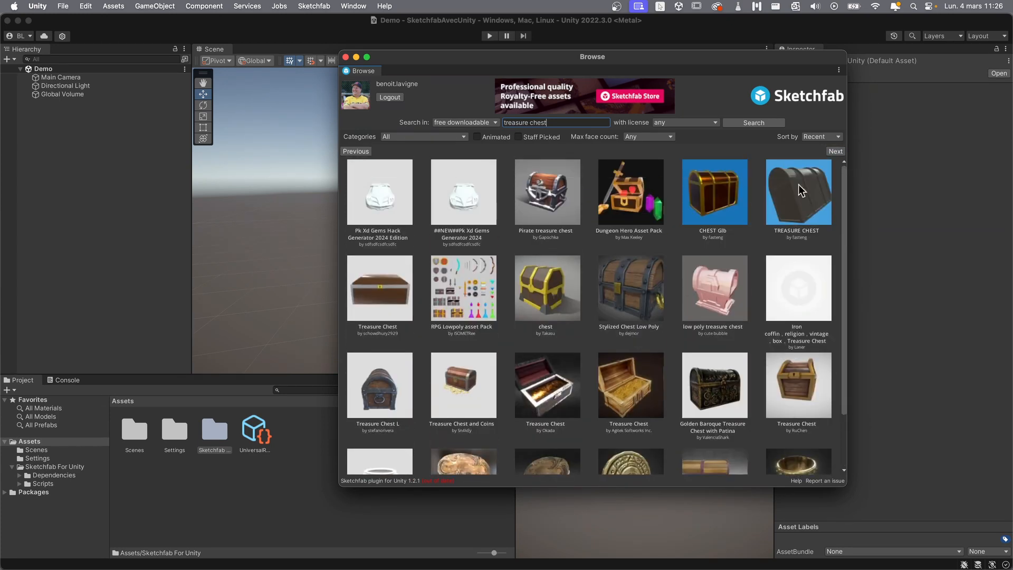
pyautogui.click(831, 153)
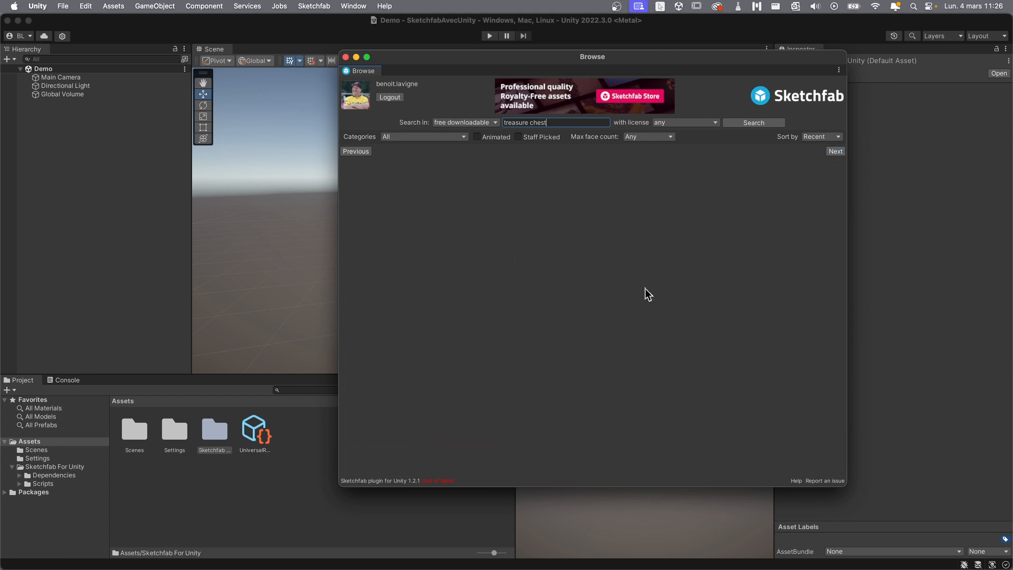
pyautogui.scroll(-2, 619, 312)
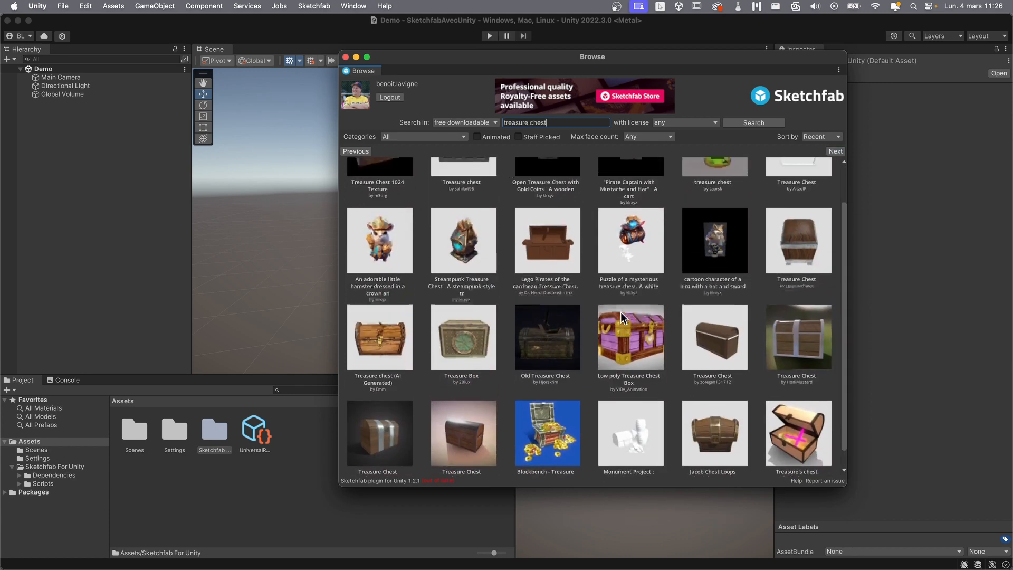
pyautogui.scroll(1, 621, 312)
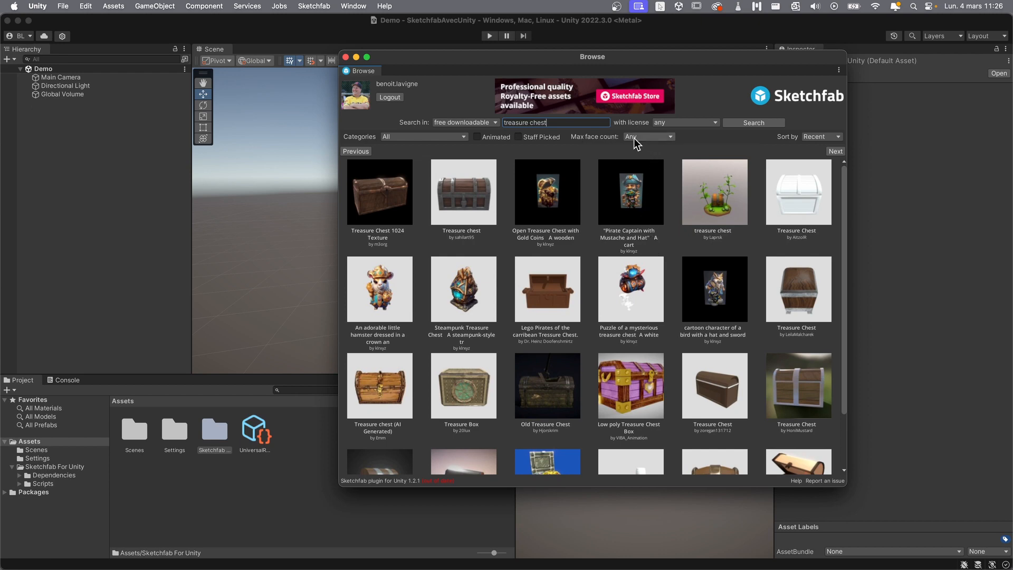
# Step: Limit the maximum face count to Up to 10k and look through the first two pages of filtered treasure chests
pyautogui.click(655, 137)
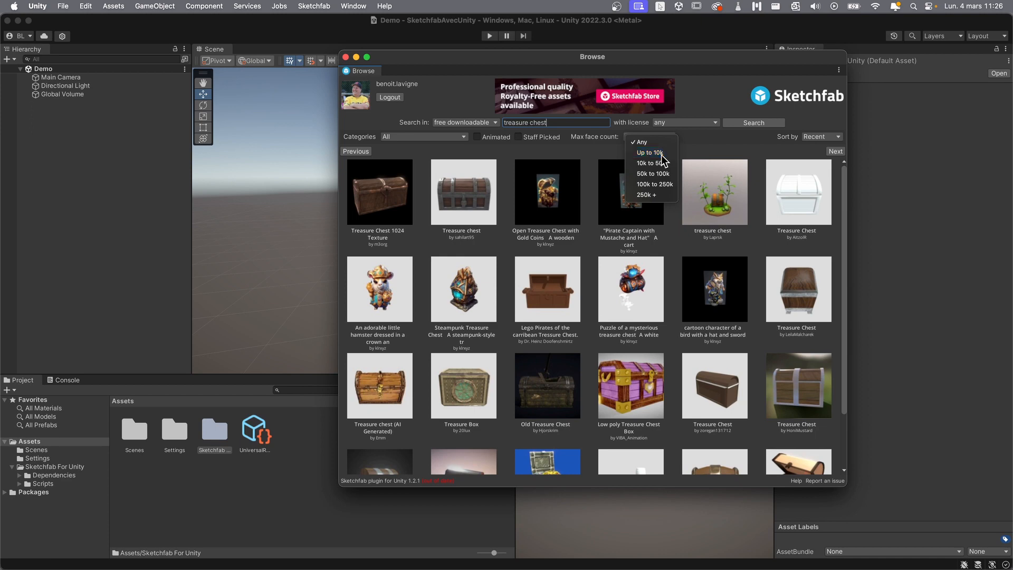
pyautogui.click(661, 154)
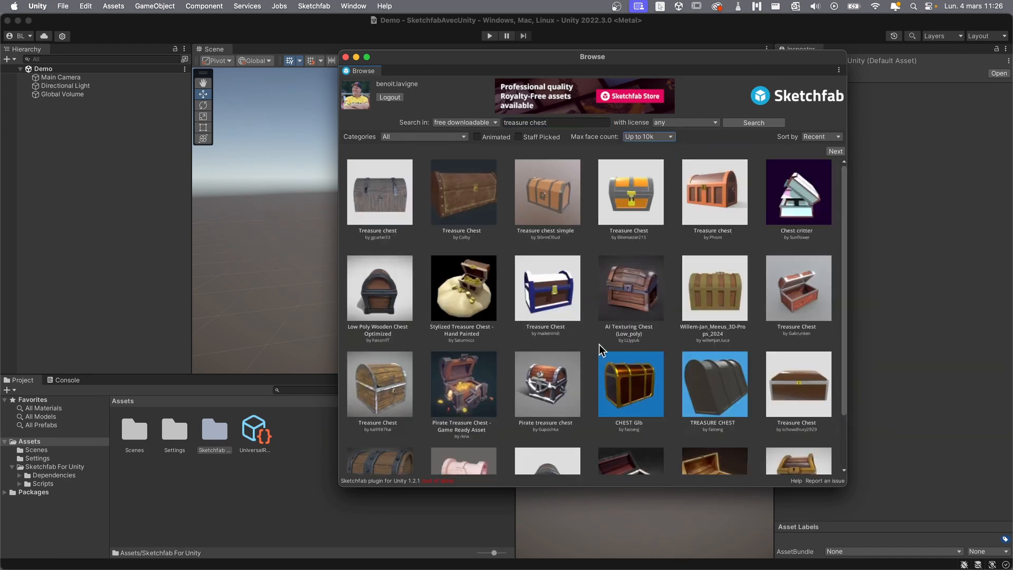
pyautogui.scroll(-1, 605, 348)
pyautogui.scroll(-3, 607, 354)
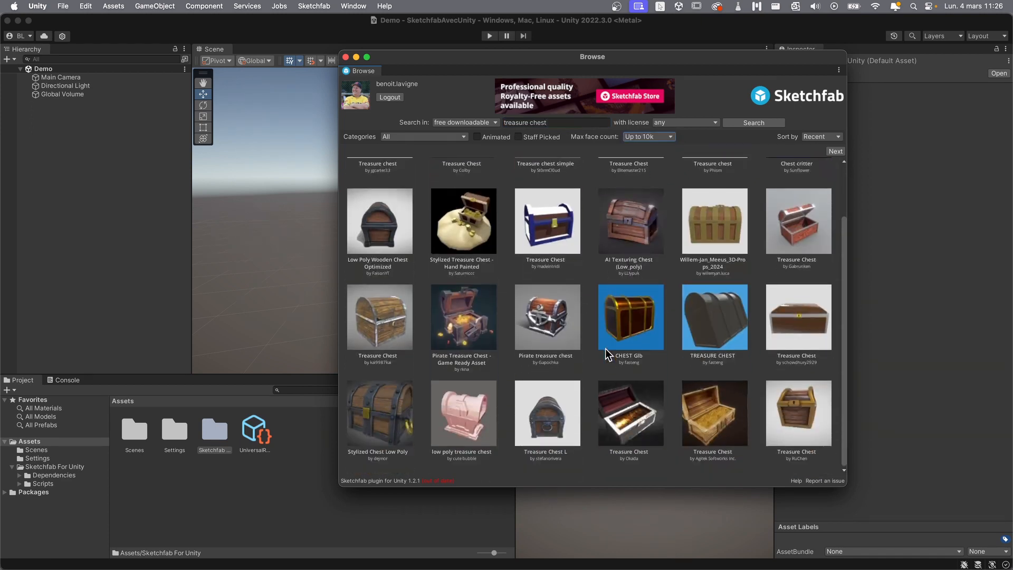
pyautogui.scroll(4, 607, 354)
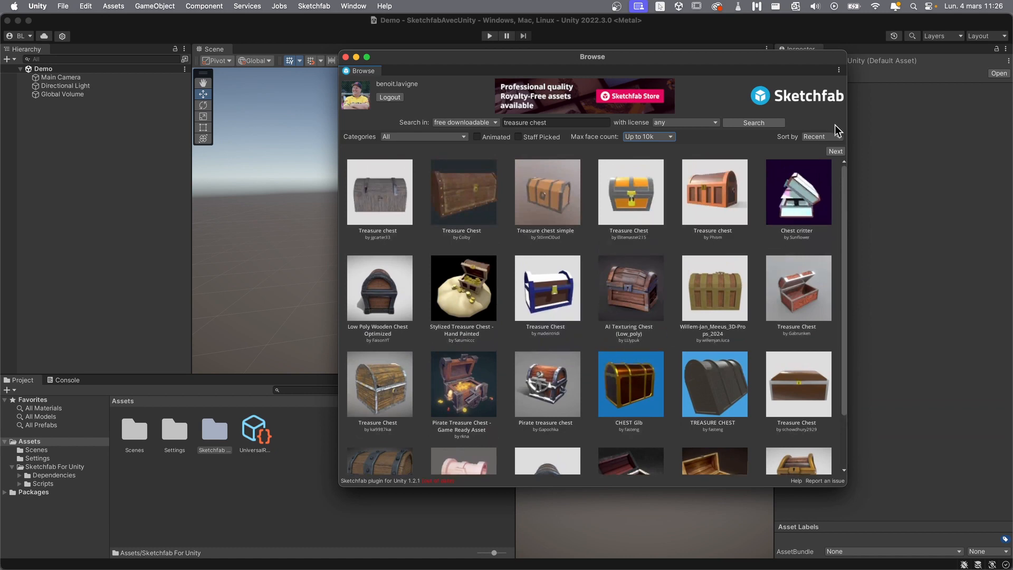
pyautogui.click(835, 152)
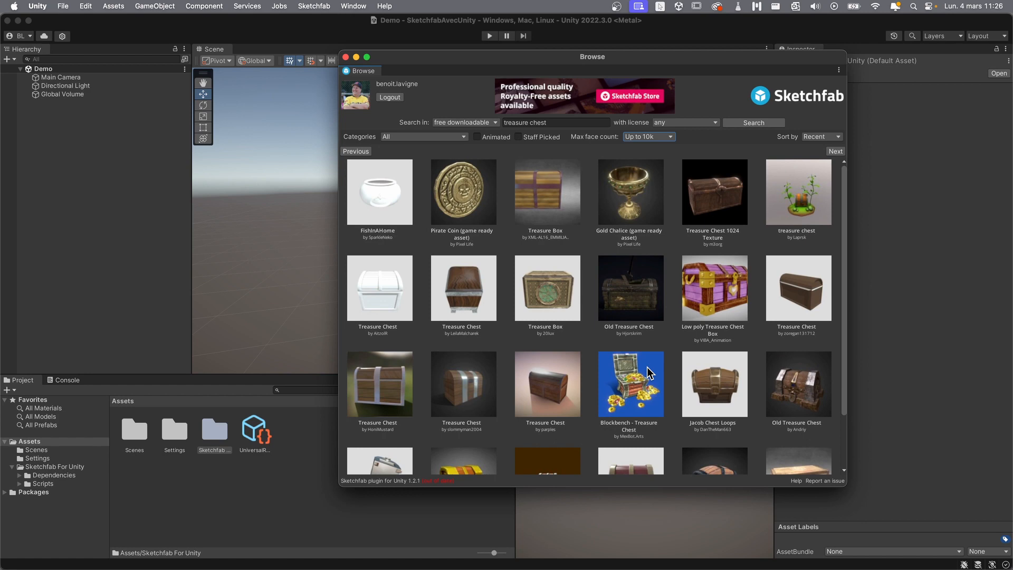
pyautogui.scroll(-2, 650, 312)
pyautogui.scroll(2, 650, 313)
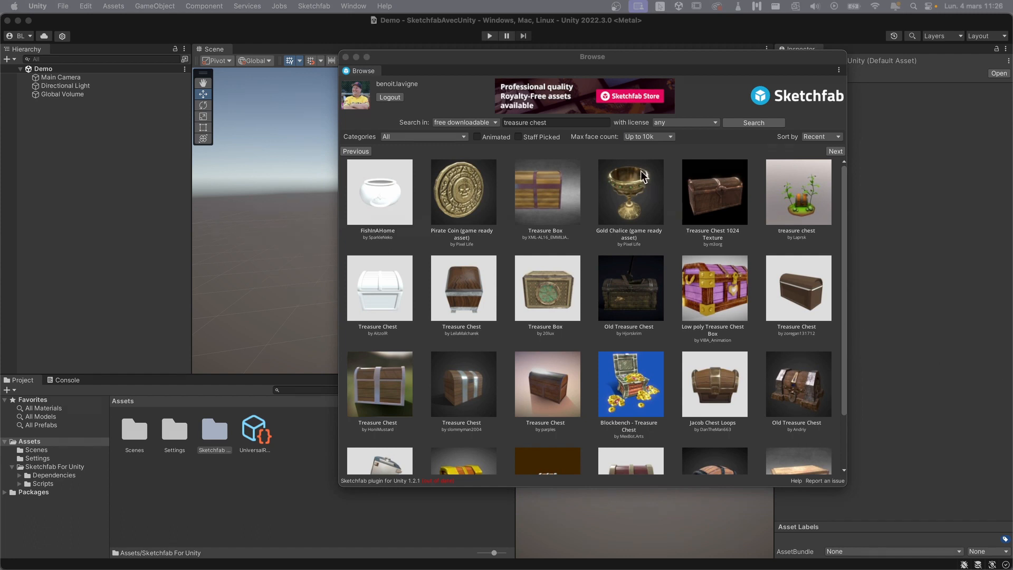
# Step: Search for "cattleya" again, keeping the maximum face count at Up to 10k
pyautogui.moveTo(559, 123); pyautogui.dragTo(492, 123)
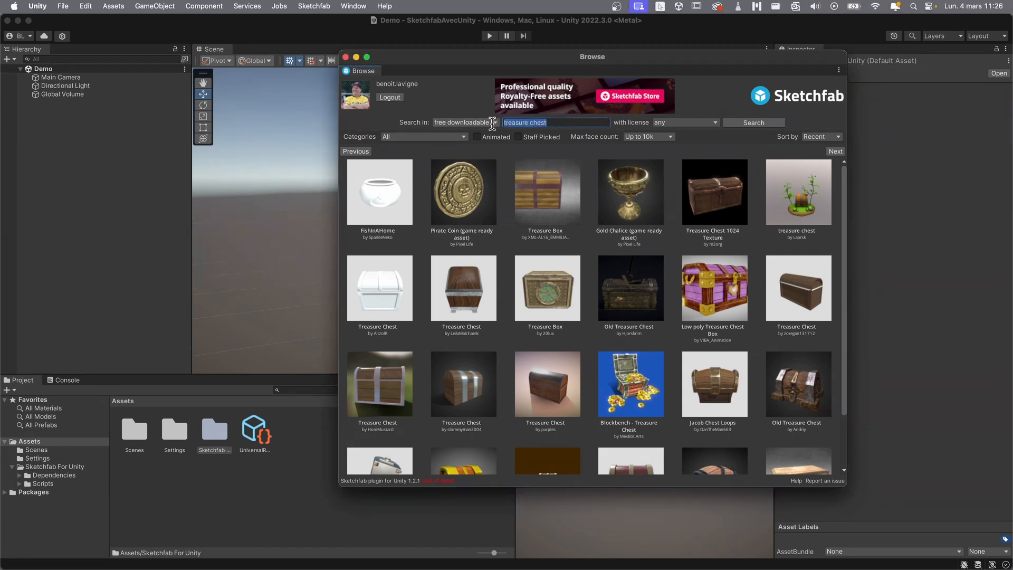
pyautogui.write('cattleya')
pyautogui.click(754, 123)
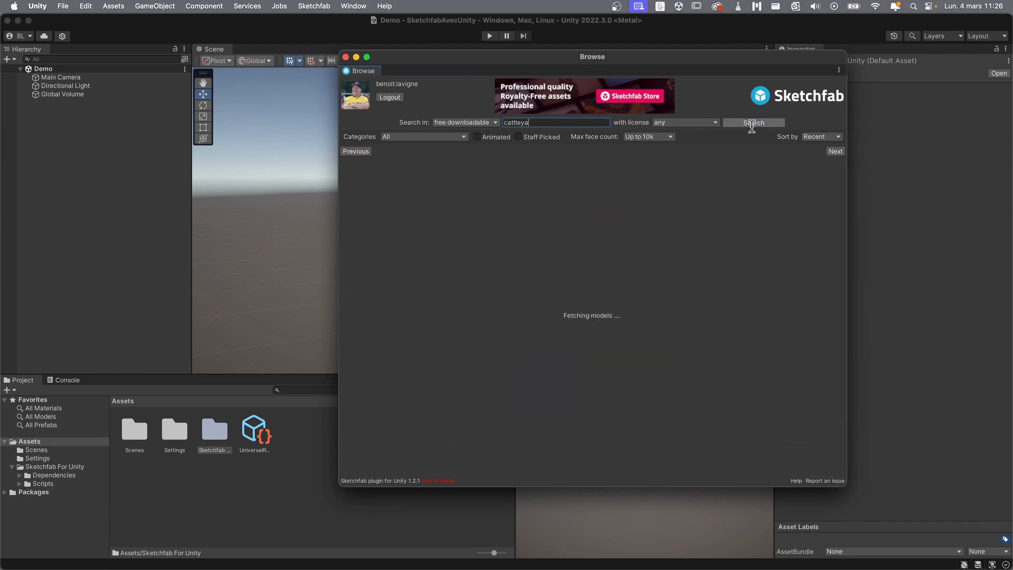
pyautogui.click(649, 137)
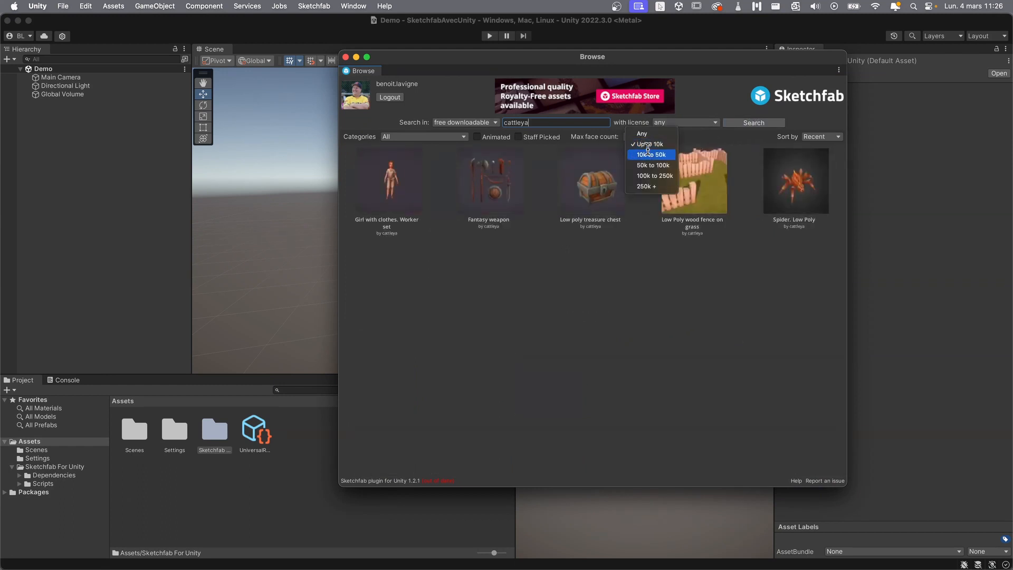
pyautogui.click(657, 144)
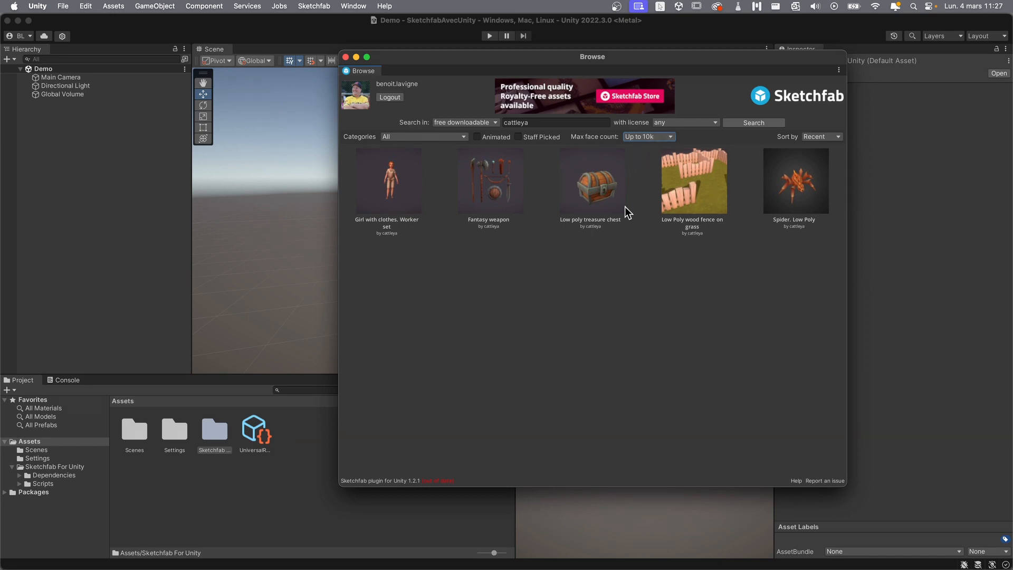
# Step: Open the details of the Low poly treasure chest, inspect its 3D view on the Sketchfab website and return to Unity
pyautogui.click(598, 186)
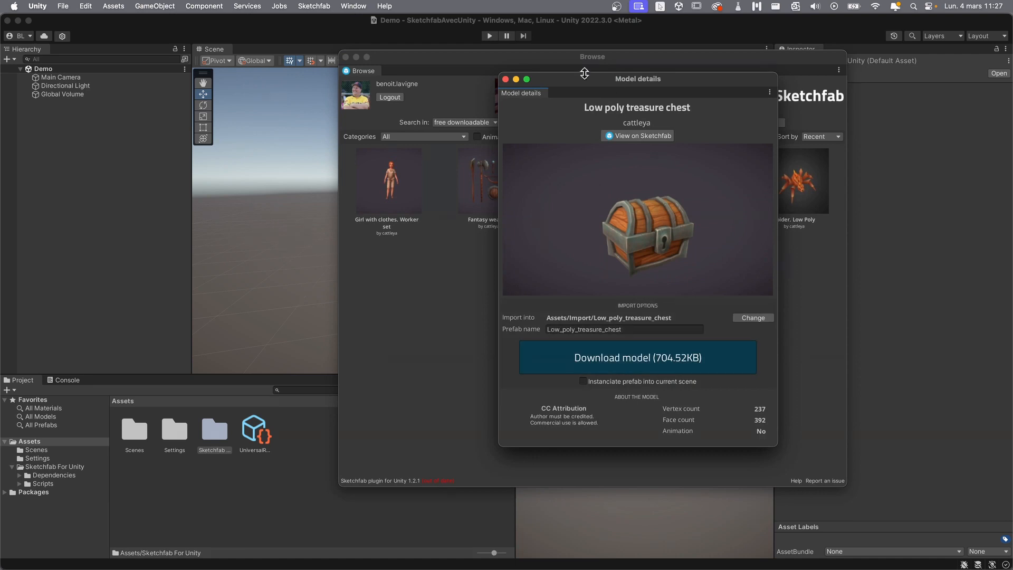
pyautogui.moveTo(581, 78)
pyautogui.mouseDown()
pyautogui.moveTo(625, 93)
pyautogui.moveTo(596, 89)
pyautogui.mouseUp()
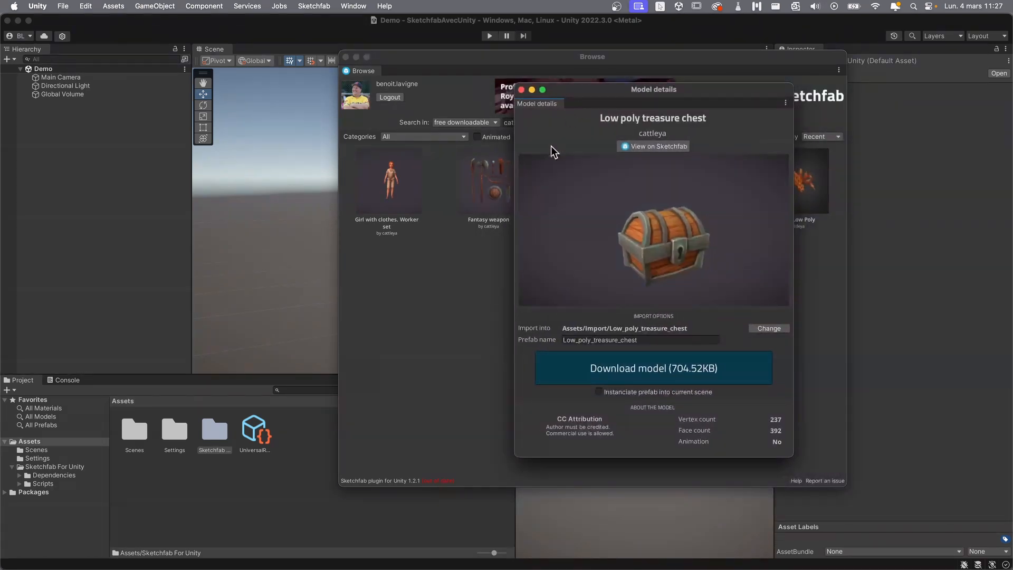
pyautogui.click(656, 147)
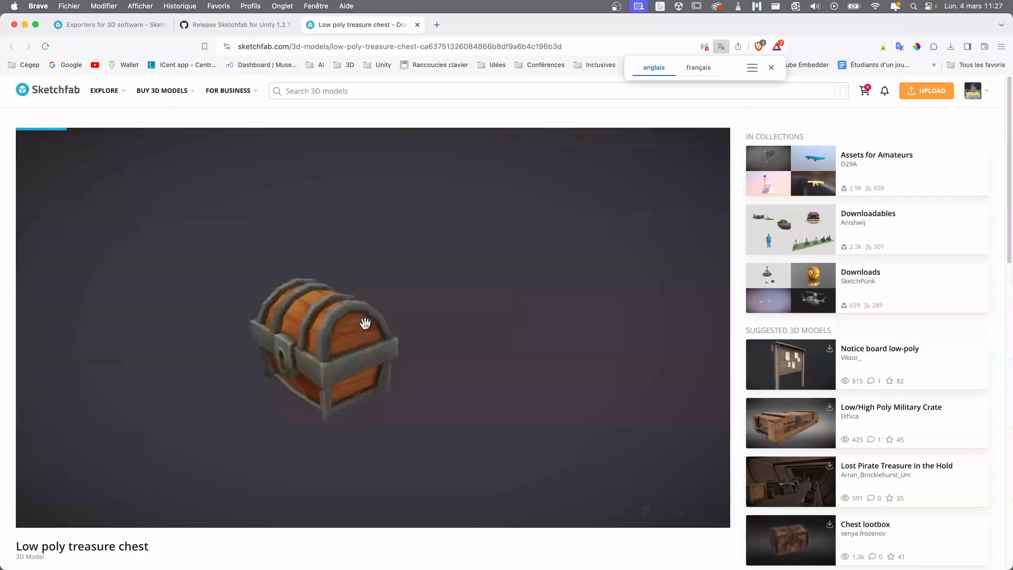
pyautogui.moveTo(366, 323)
pyautogui.mouseDown()
pyautogui.moveTo(338, 388)
pyautogui.moveTo(351, 324)
pyautogui.moveTo(311, 388)
pyautogui.moveTo(380, 407)
pyautogui.moveTo(283, 299)
pyautogui.moveTo(303, 391)
pyautogui.moveTo(400, 296)
pyautogui.mouseUp()
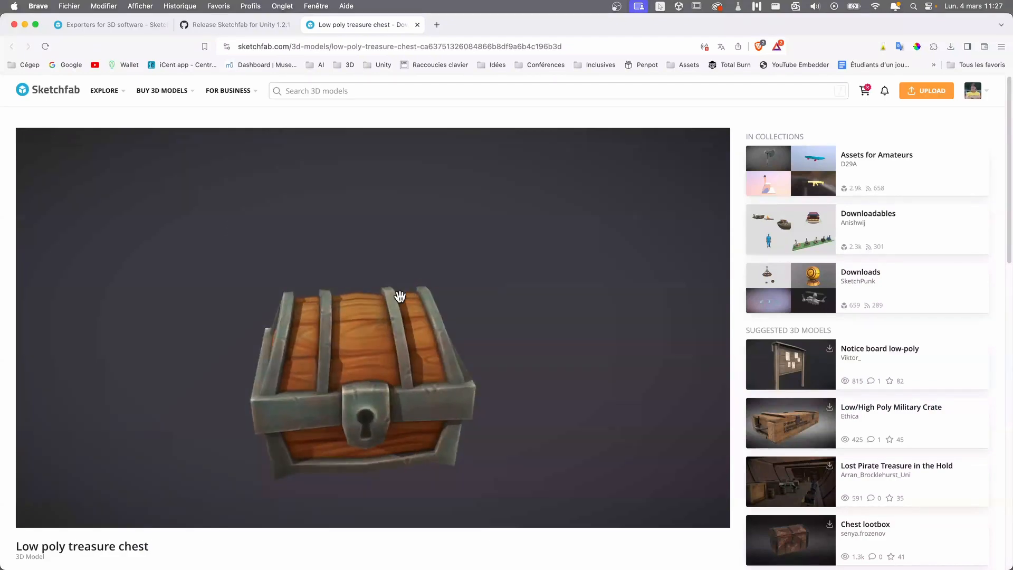
pyautogui.press('super+Tab')
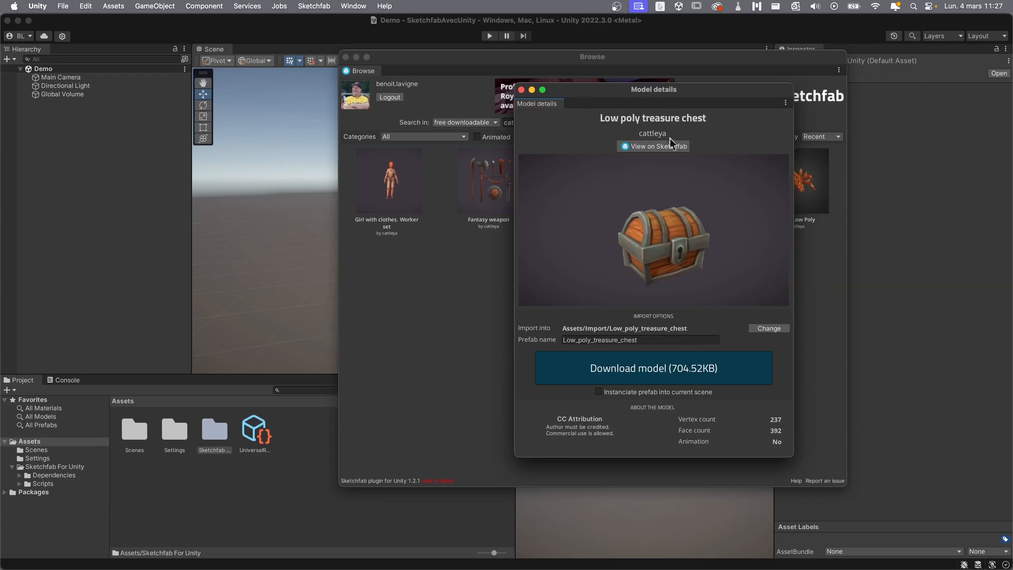
# Step: Change the prefab name of the treasure chest import to TreasureChest
pyautogui.click(570, 342)
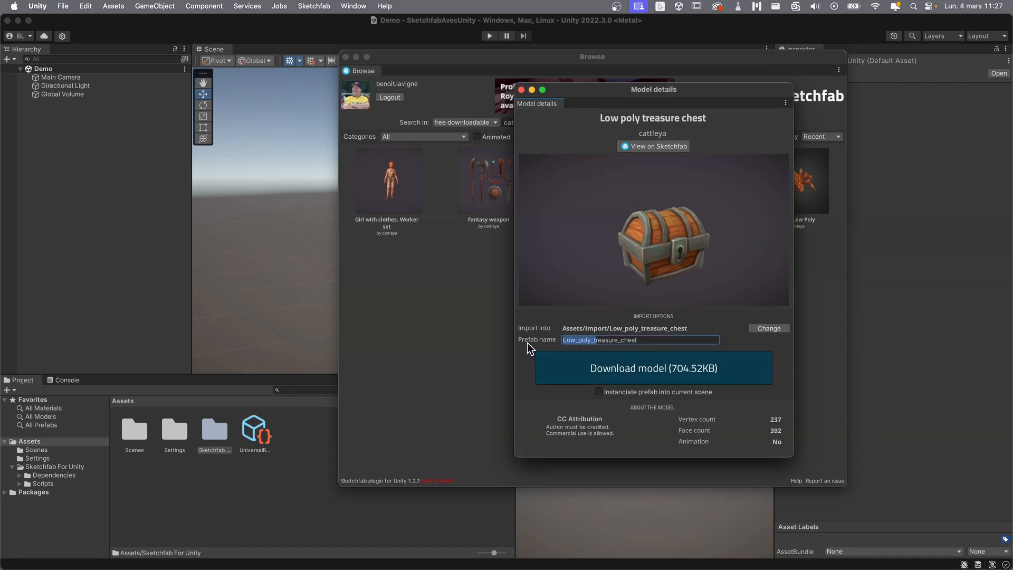
pyautogui.write('T')
pyautogui.press('BackSpace')
pyautogui.press('BackSpace')
pyautogui.write('C')
# Step: Download the chest model with its prefab instantiated into the current scene, acknowledge the import and close the model details
pyautogui.click(637, 372)
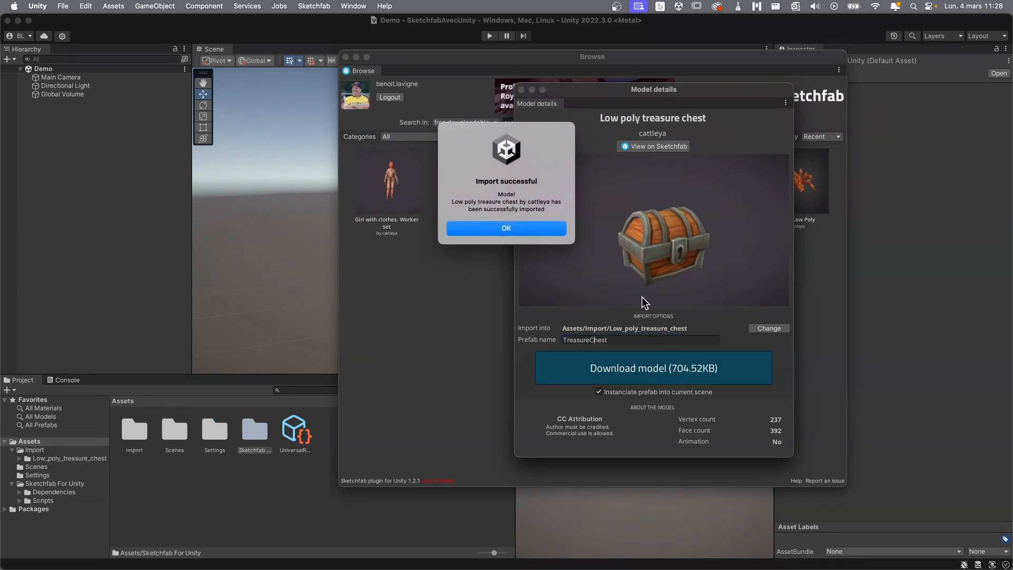
pyautogui.click(499, 229)
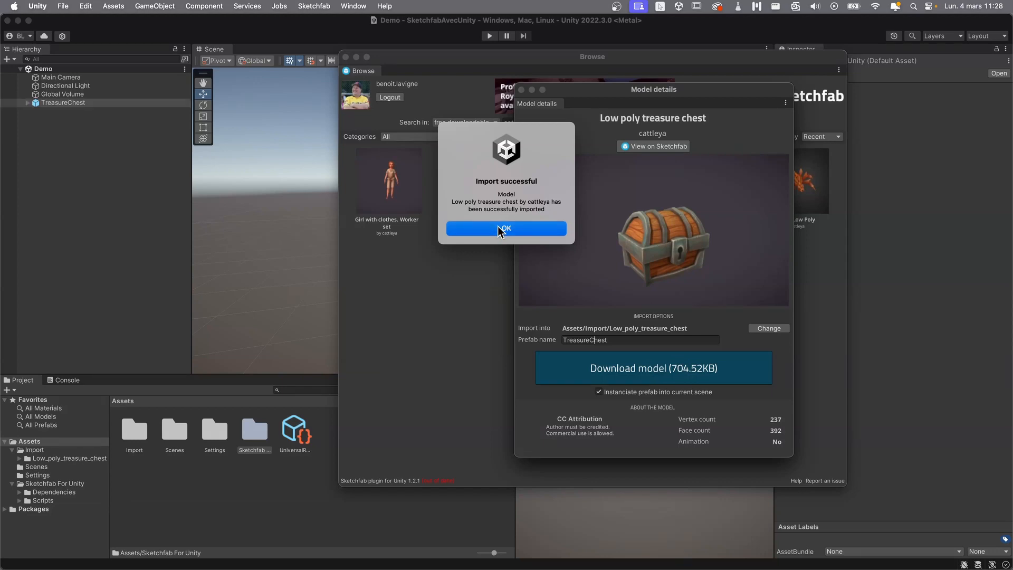
pyautogui.click(521, 91)
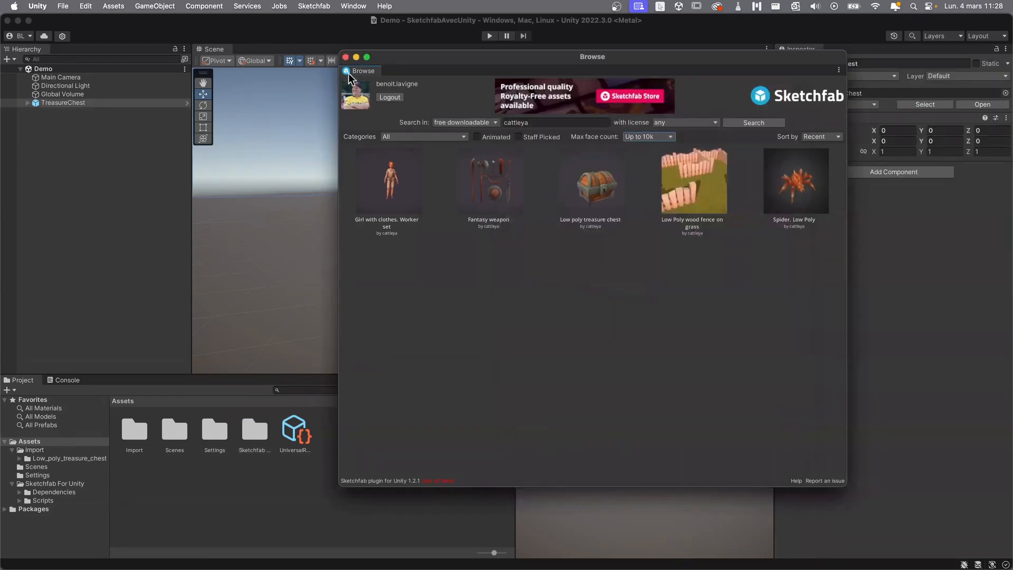
# Step: Close the Sketchfab browser and expand the imported TreasureChest object in the scene hierarchy
pyautogui.click(347, 57)
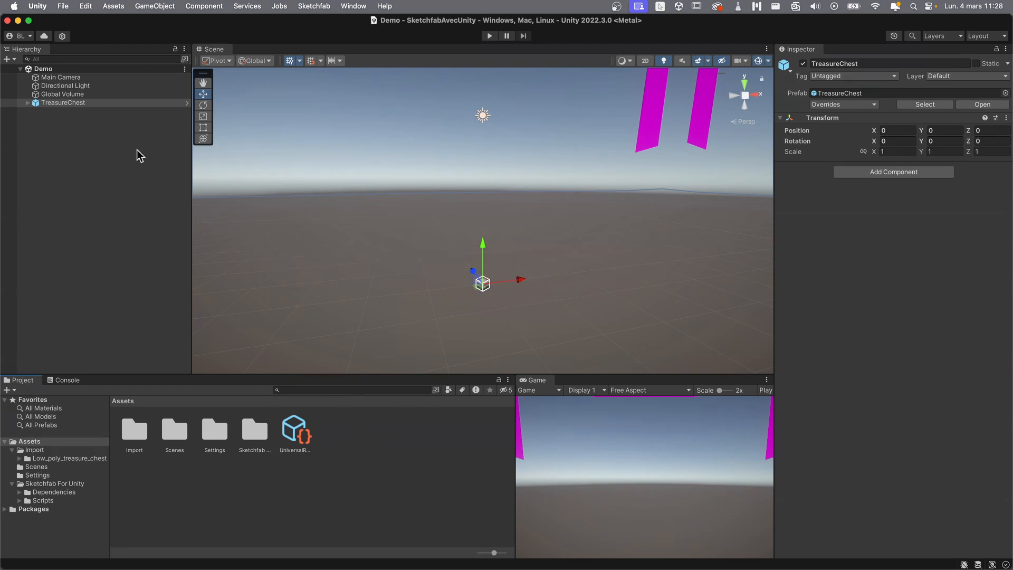
pyautogui.click(62, 103)
pyautogui.click(27, 103)
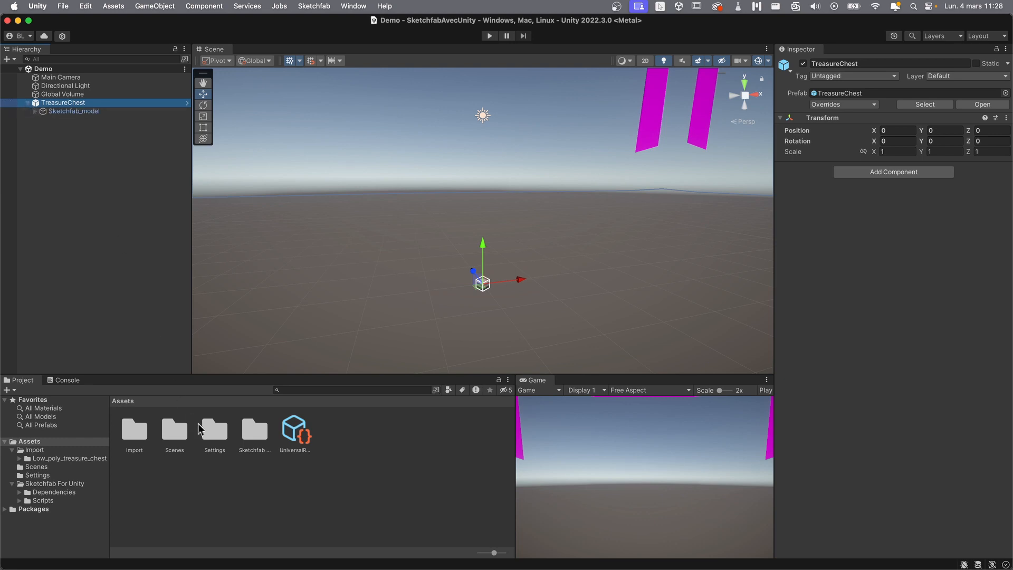
# Step: Select the TreasureChest prefab in the Import/Low_poly_treasure_chest folder and enlarge its preview
pyautogui.click(139, 433)
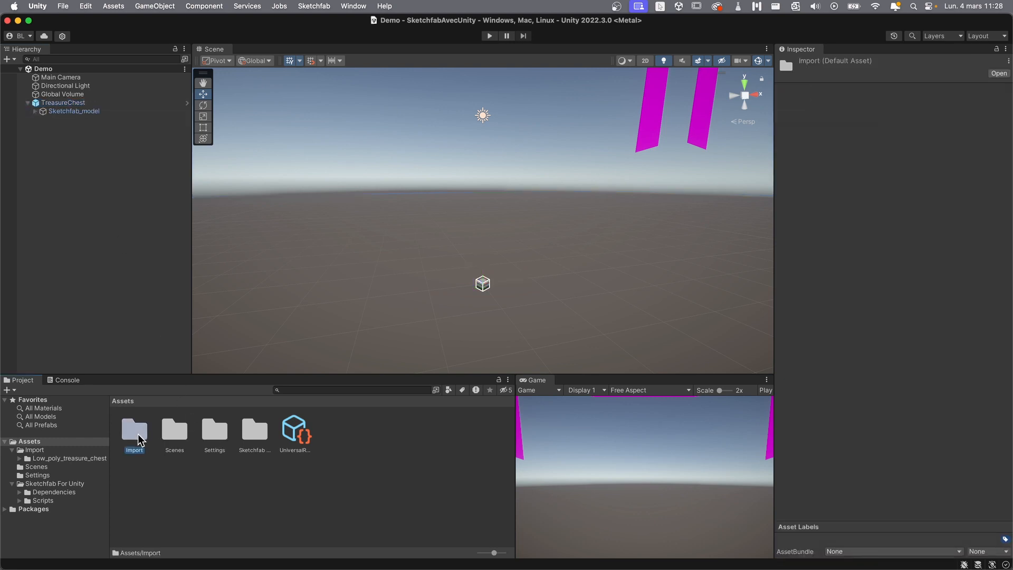
pyautogui.doubleClick(138, 436)
pyautogui.doubleClick(136, 435)
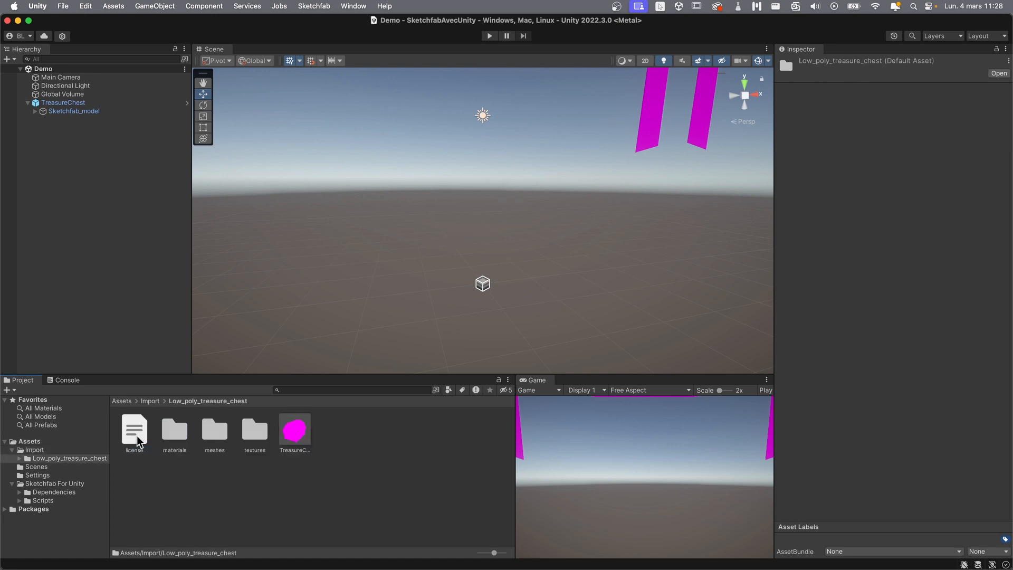
pyautogui.click(296, 437)
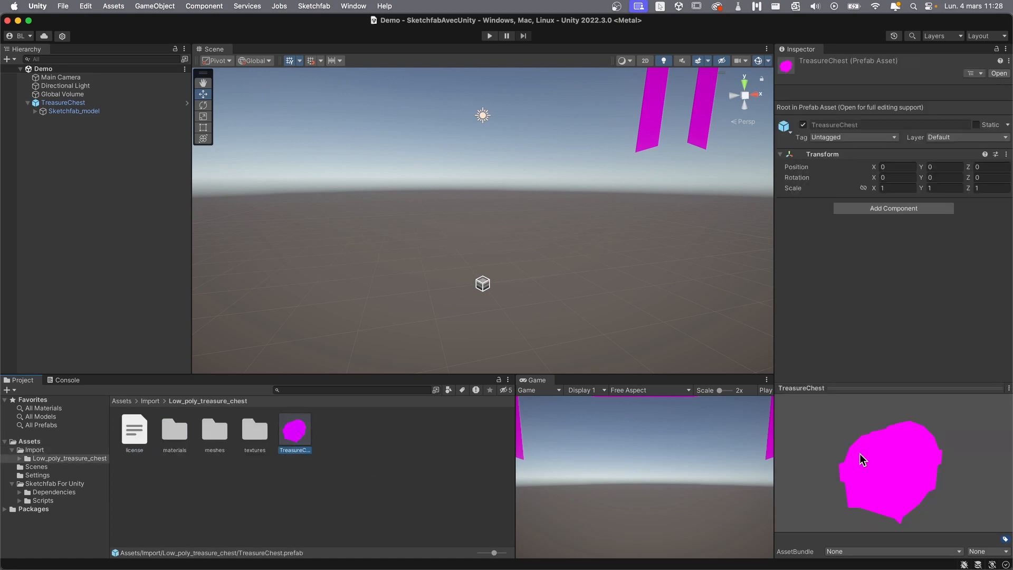
pyautogui.moveTo(878, 391); pyautogui.dragTo(882, 344)
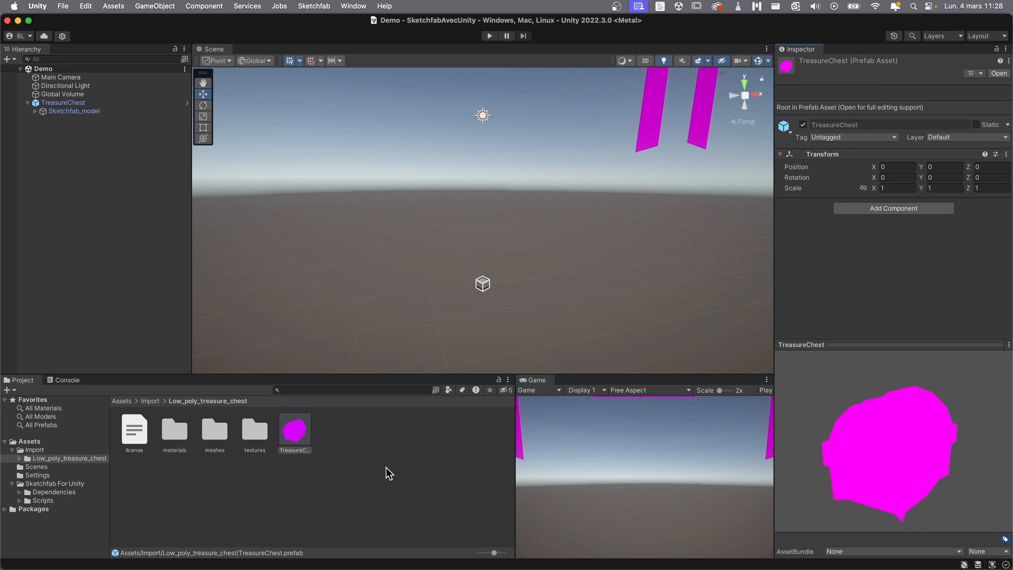
# Step: Convert the project from Built-in to URP with the Rendering Settings, Material Upgrade, Readonly Material and Animation Clip converters enabled, and close the converter
pyautogui.click(355, 6)
pyautogui.moveTo(375, 164)
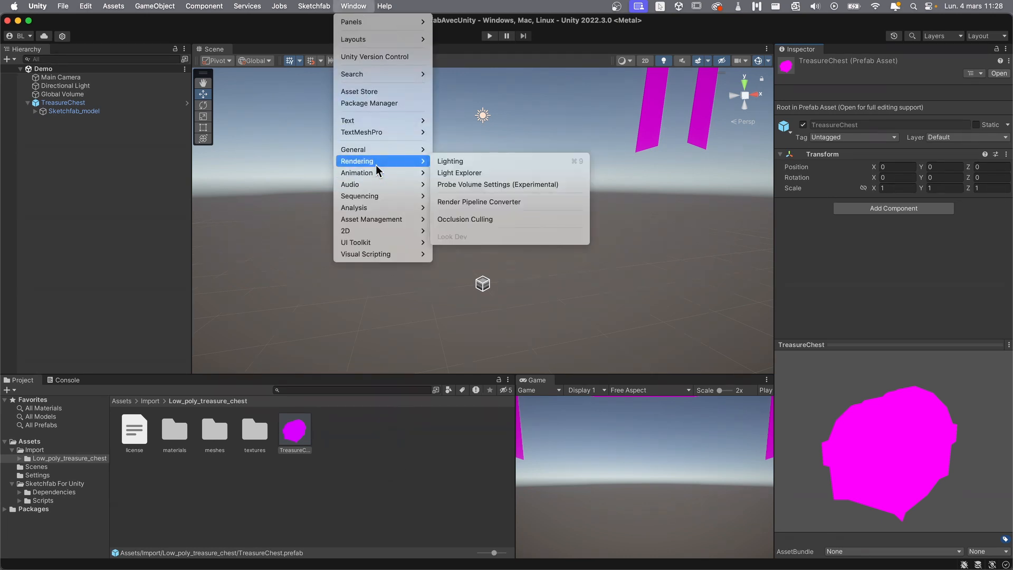
pyautogui.click(485, 203)
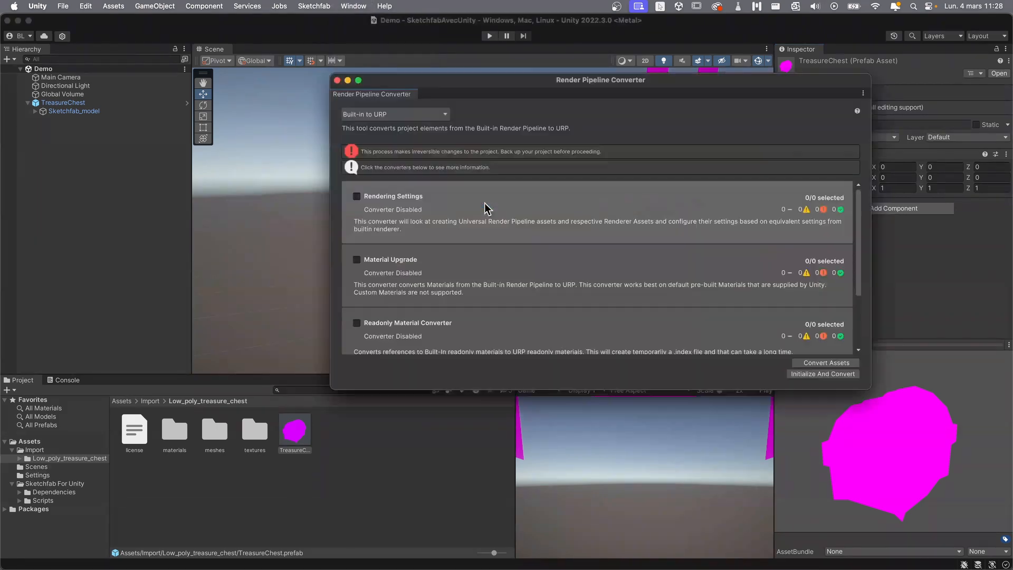
pyautogui.click(356, 197)
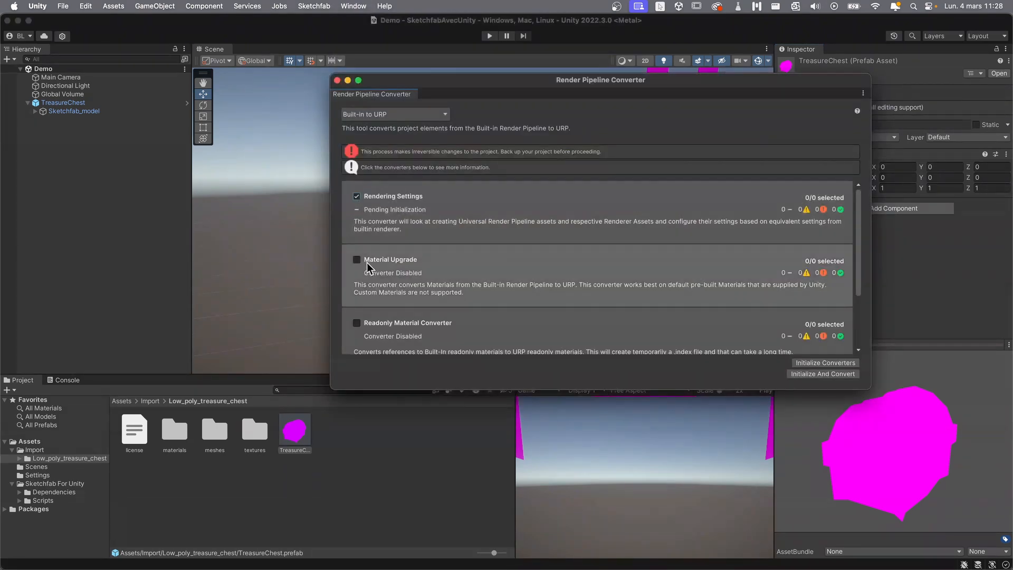
pyautogui.click(357, 260)
pyautogui.click(356, 323)
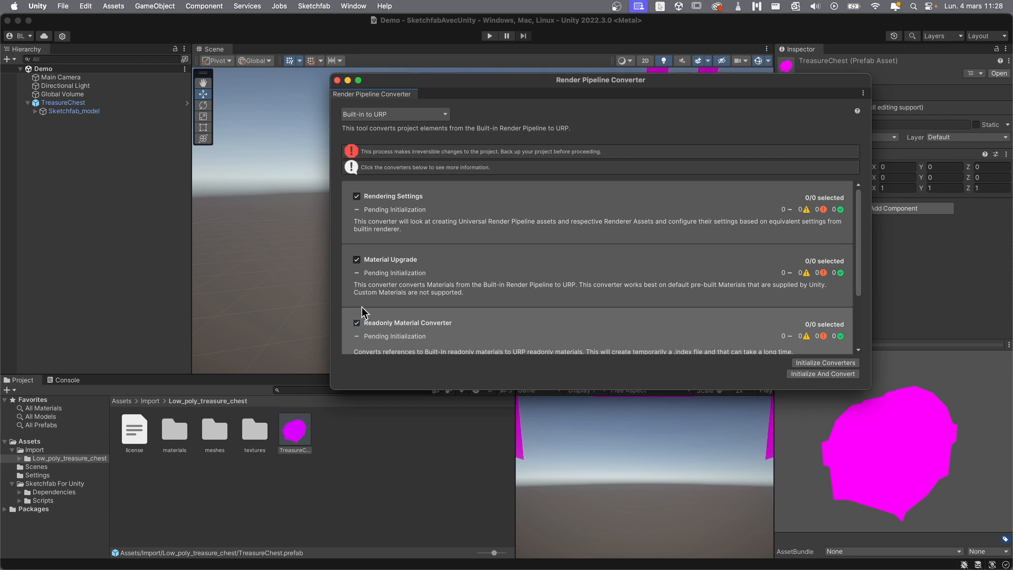
pyautogui.scroll(-3, 362, 312)
pyautogui.click(356, 307)
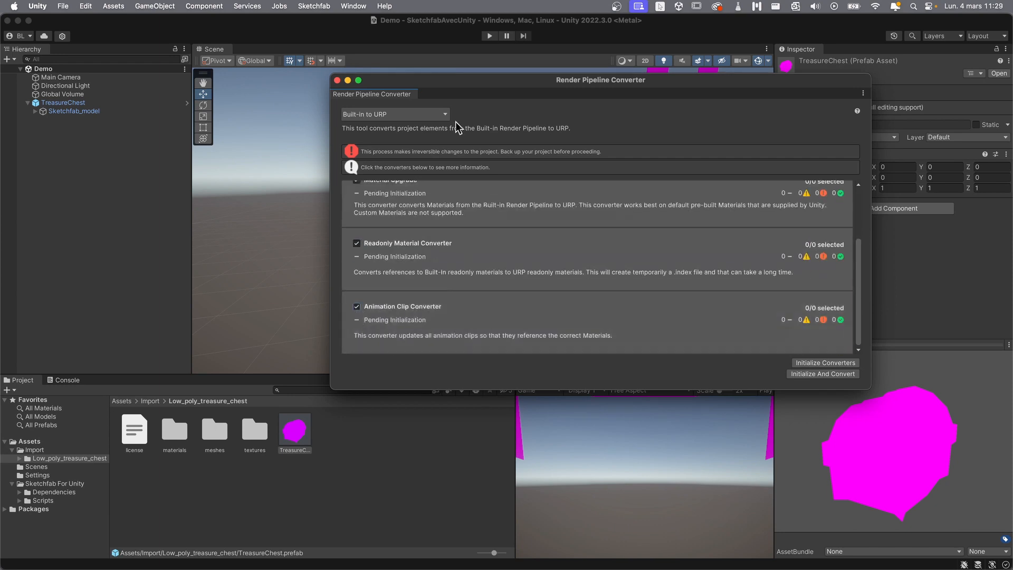
pyautogui.click(847, 375)
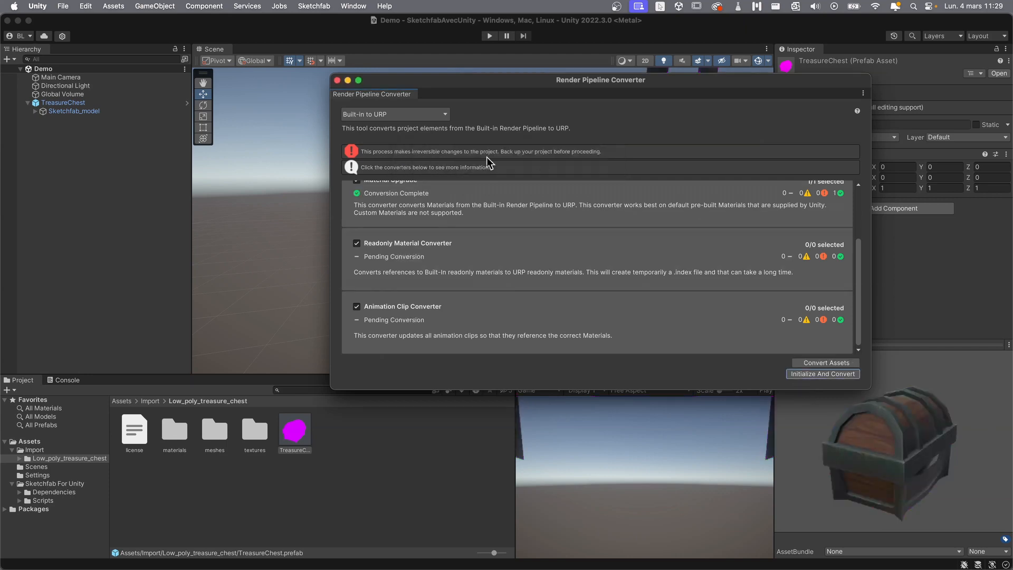
pyautogui.click(337, 80)
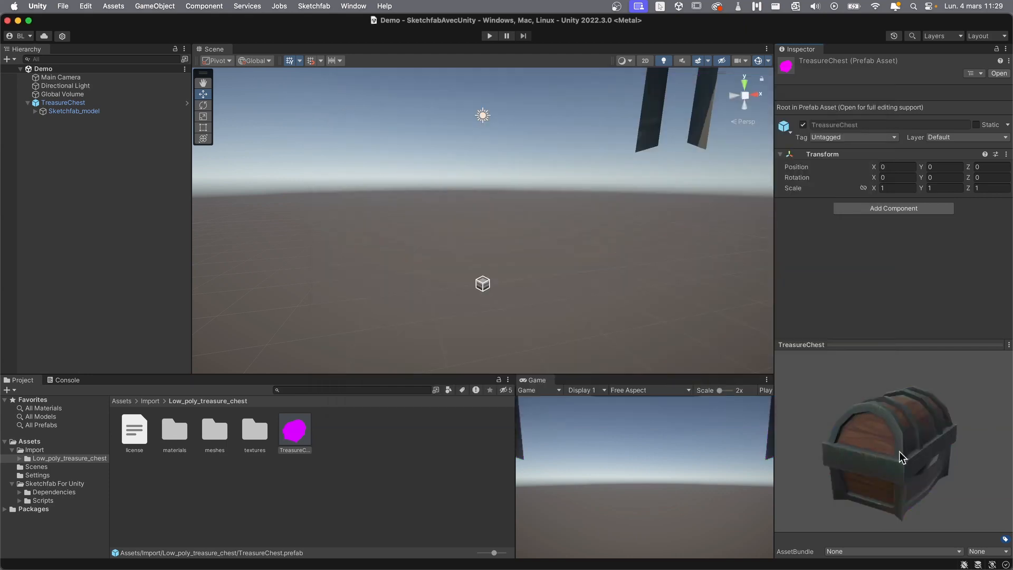
# Step: Inspect the converted chest from the front in the prefab preview and in the Scene view
pyautogui.moveTo(903, 455); pyautogui.dragTo(947, 450)
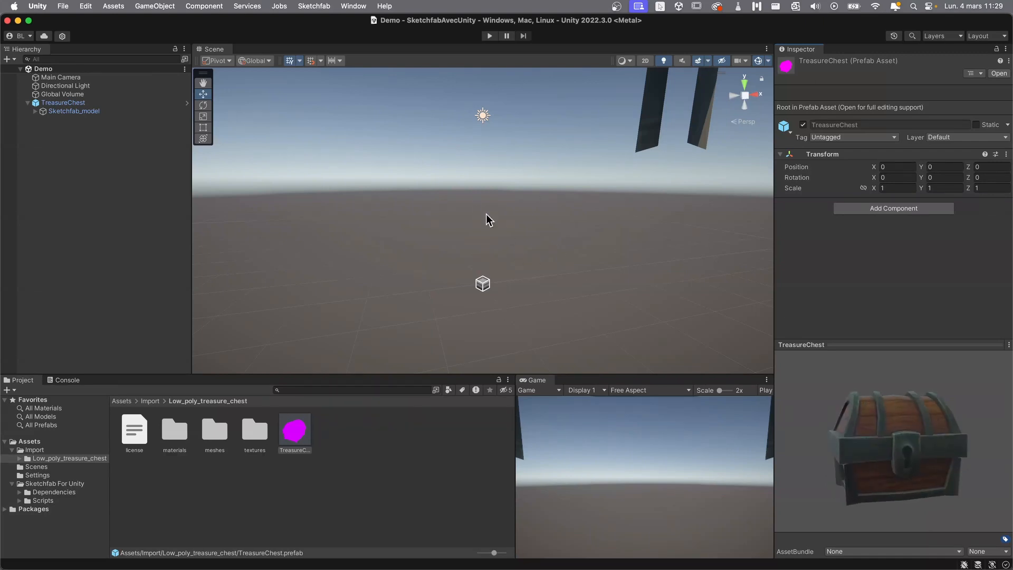
pyautogui.scroll(-10, 485, 214)
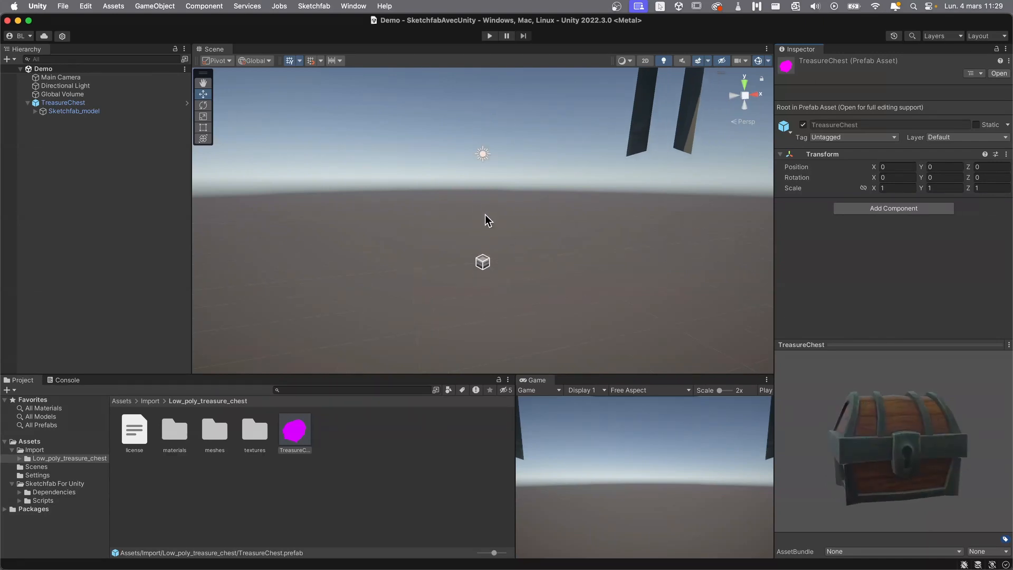
pyautogui.scroll(-10, 485, 216)
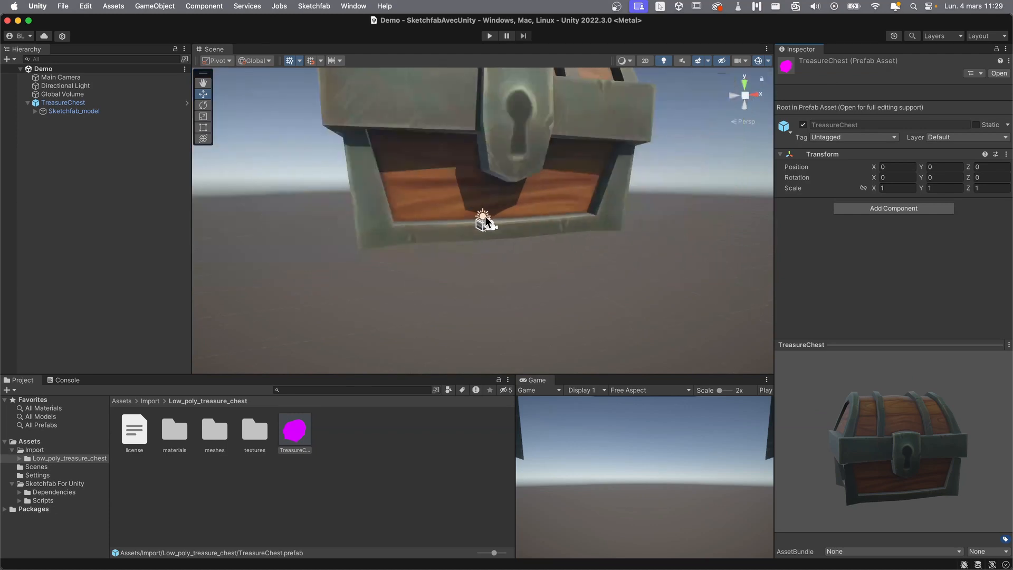
pyautogui.moveTo(375, 183); pyautogui.dragTo(422, 204, button='middle')
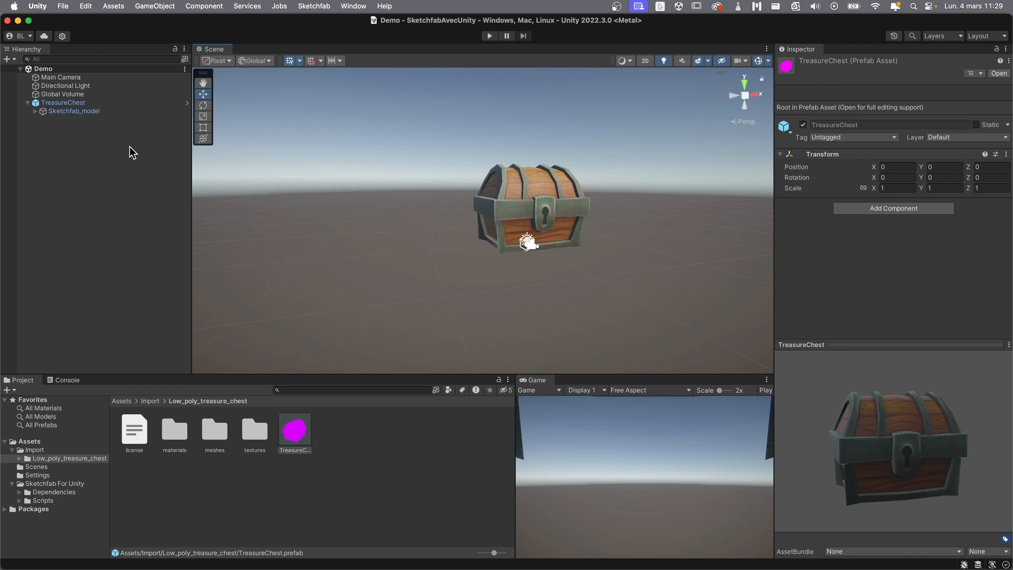
# Step: Expand the TreasureChest hierarchy down to Box001_chest_0 and examine the mesh object, Object_4 and RootNode
pyautogui.click(36, 111)
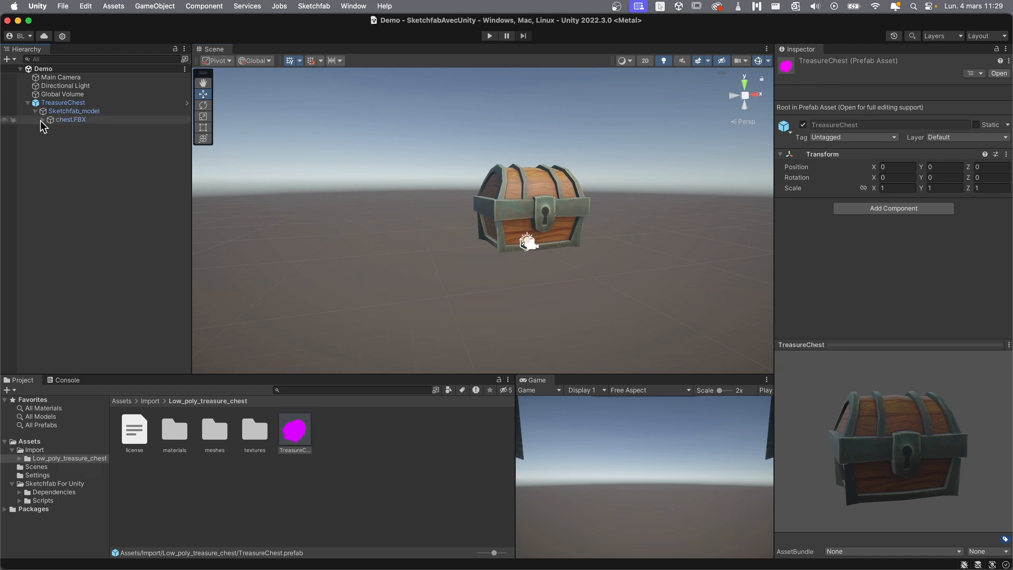
pyautogui.click(42, 120)
pyautogui.click(50, 128)
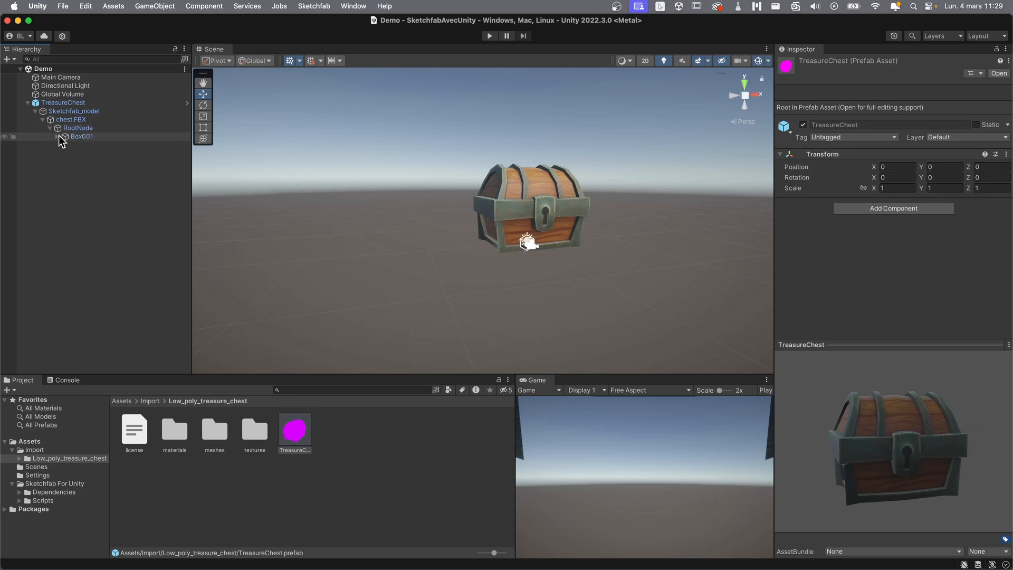
pyautogui.click(57, 137)
pyautogui.click(65, 145)
pyautogui.click(93, 154)
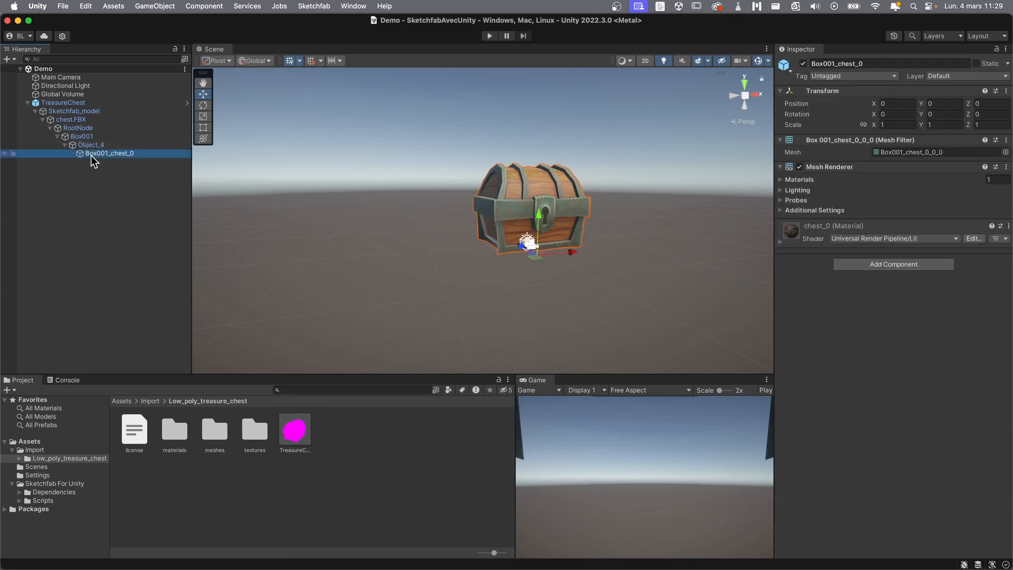
pyautogui.click(84, 145)
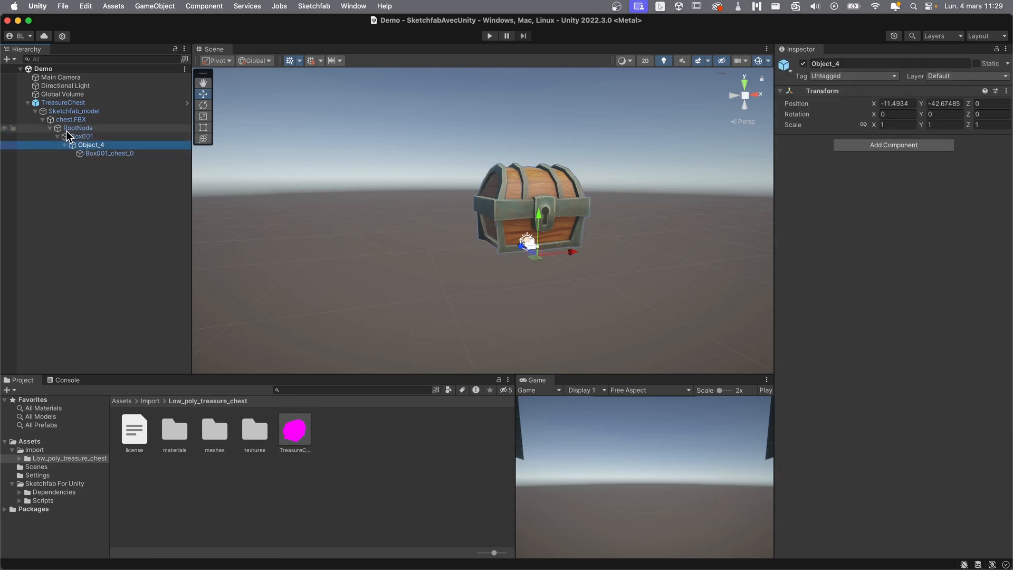
pyautogui.click(67, 130)
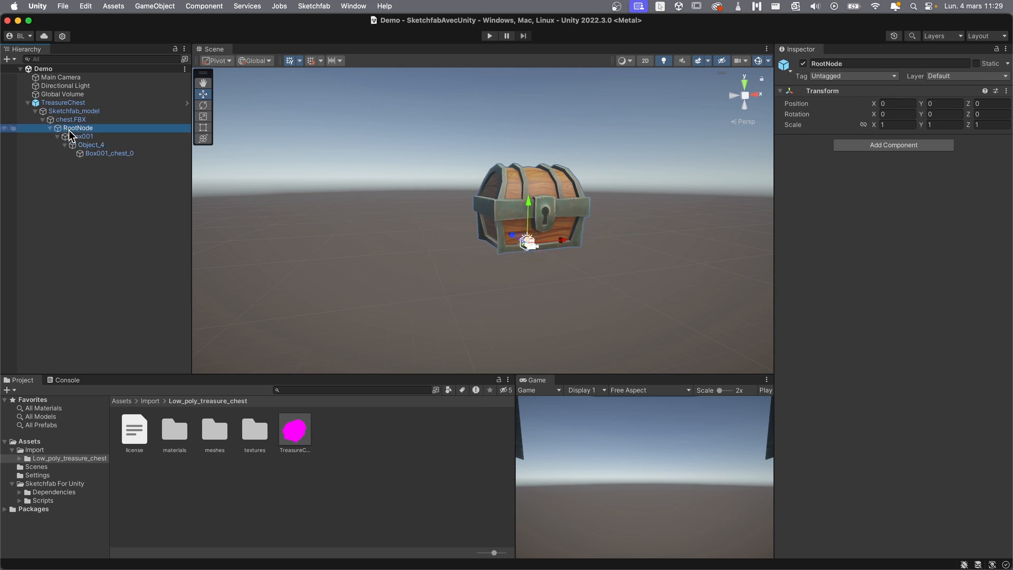
# Step: Unpack the TreasureChest prefab instance in the scene
pyautogui.rightClick(82, 104)
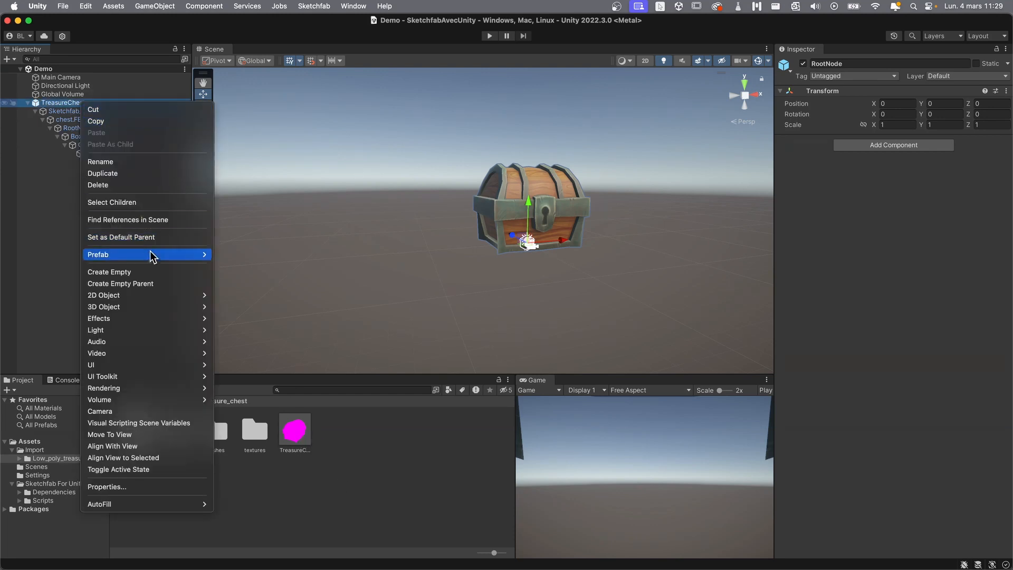
pyautogui.moveTo(153, 256)
pyautogui.click(261, 342)
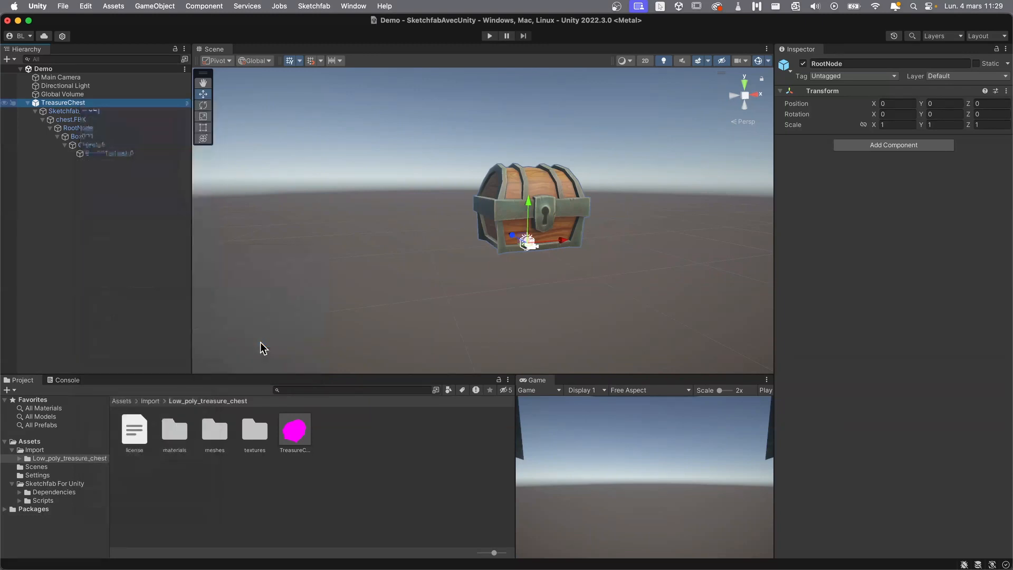
pyautogui.click(90, 175)
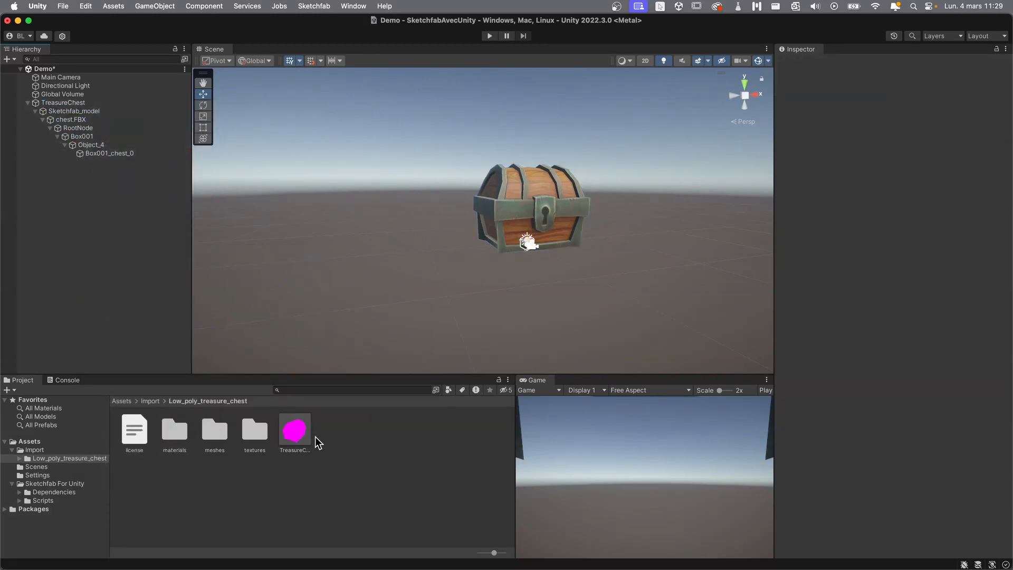
# Step: Move RootNode directly under TreasureChest, and delete the leftover Sketchfab_model object
pyautogui.moveTo(84, 129); pyautogui.dragTo(74, 108)
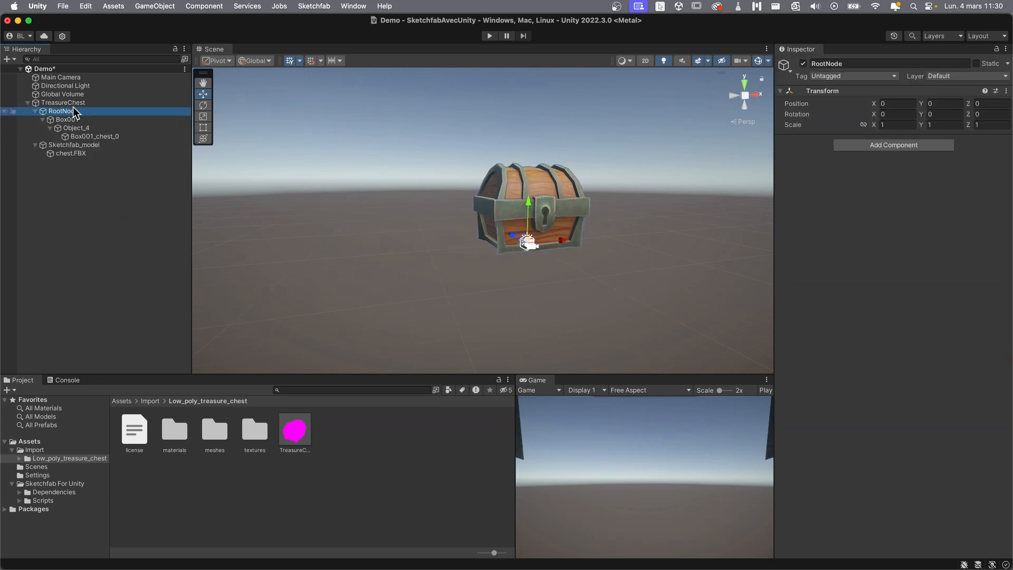
pyautogui.click(67, 146)
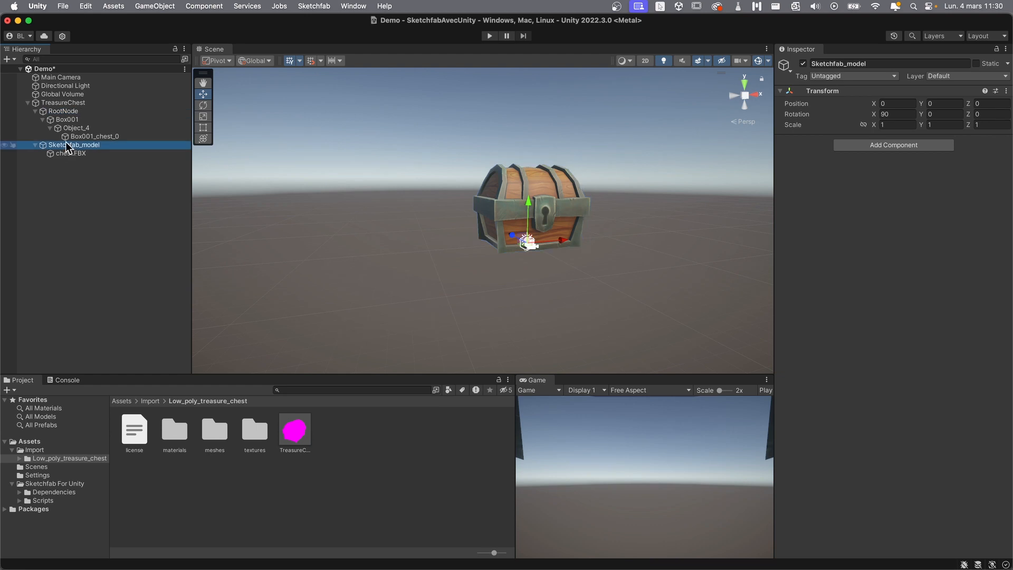
pyautogui.press('Delete')
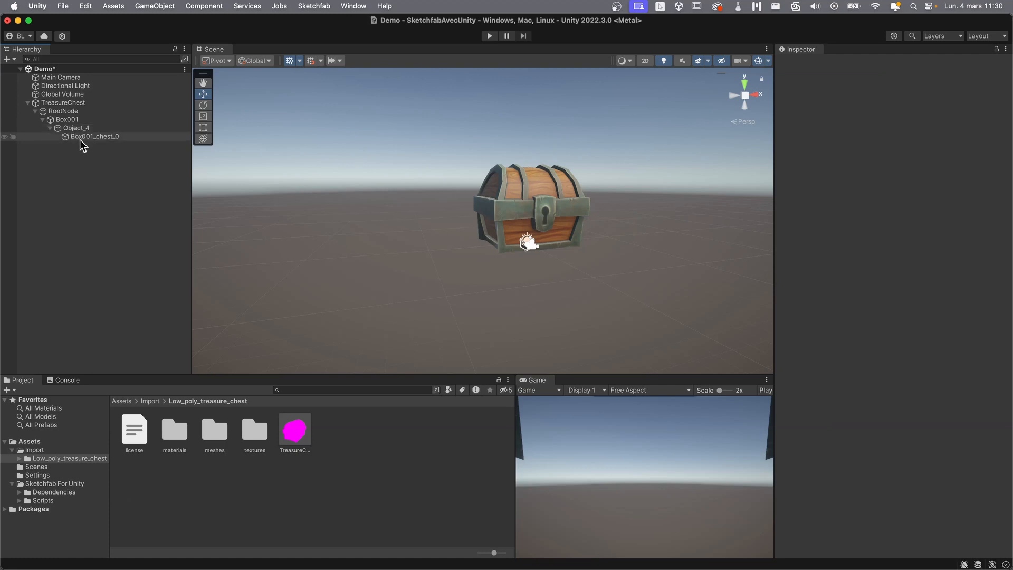
pyautogui.click(28, 103)
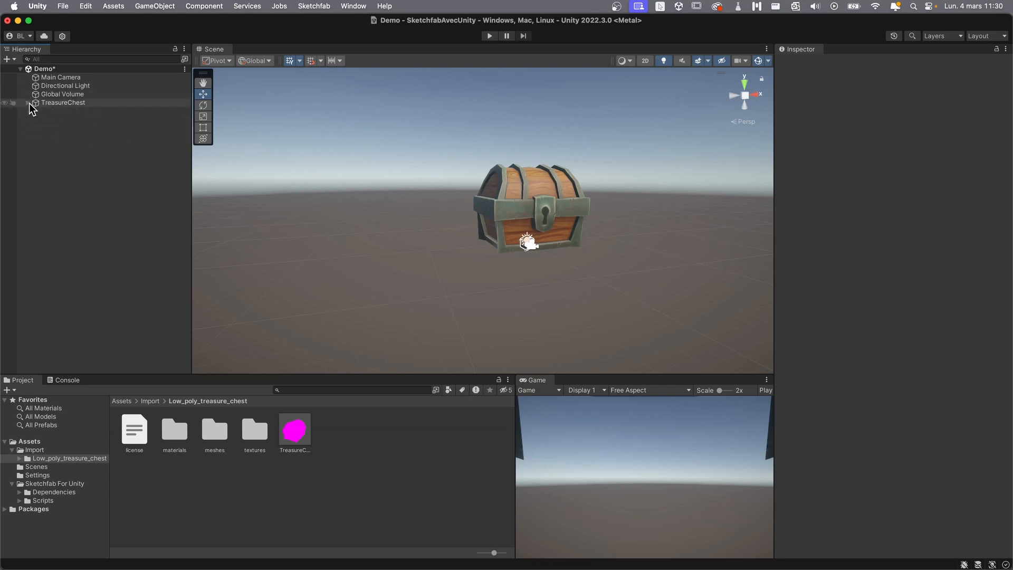
# Step: Add a 3D Plane to the scene and reset its Transform
pyautogui.rightClick(70, 142)
pyautogui.moveTo(141, 316)
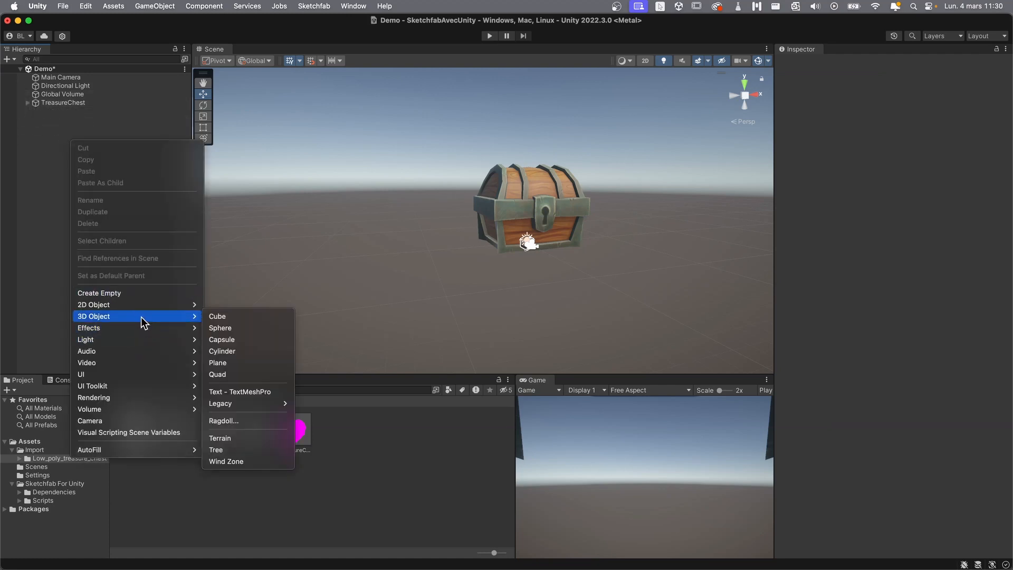
pyautogui.click(245, 363)
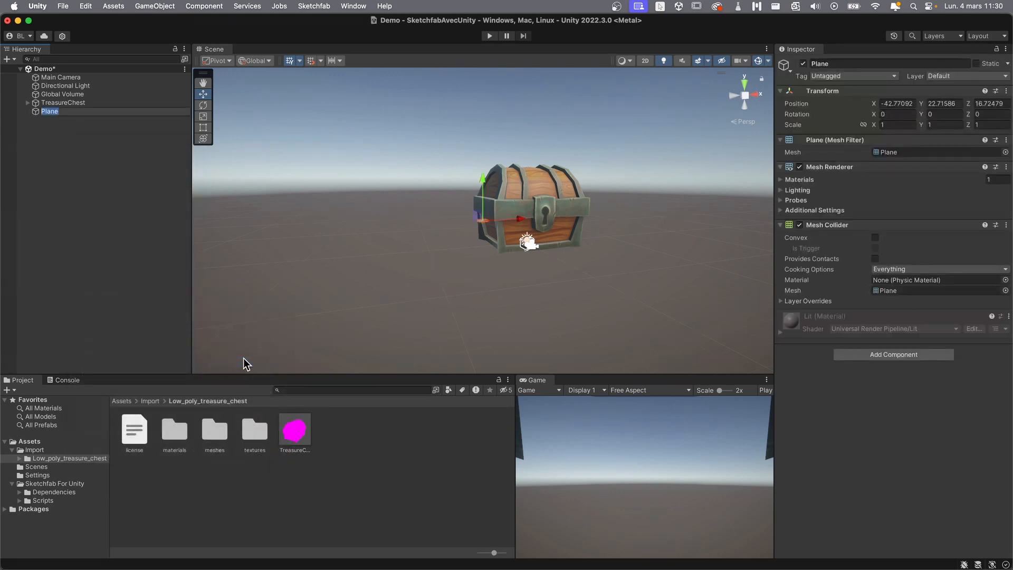
pyautogui.click(63, 125)
pyautogui.click(63, 112)
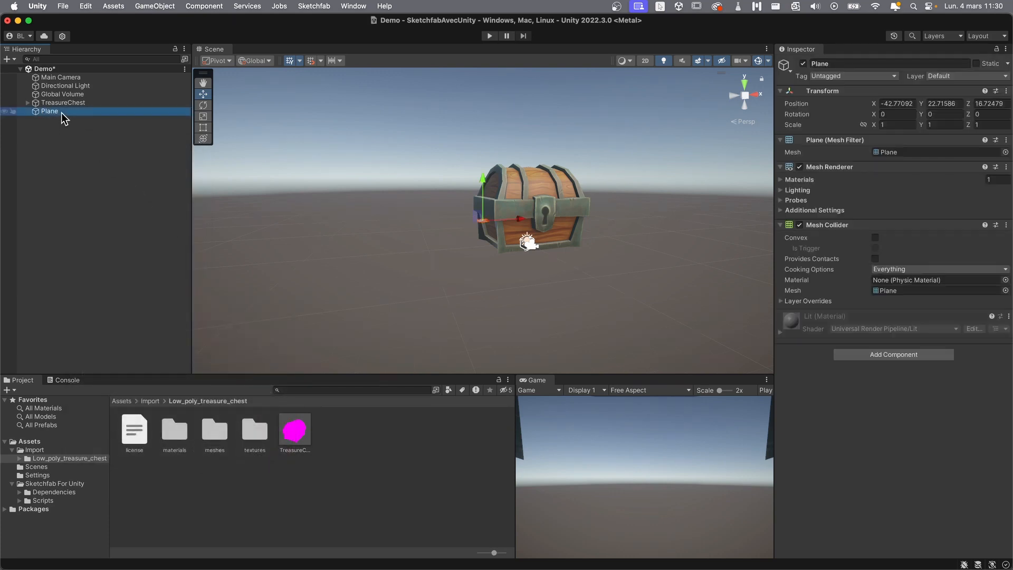
pyautogui.rightClick(848, 93)
pyautogui.click(868, 104)
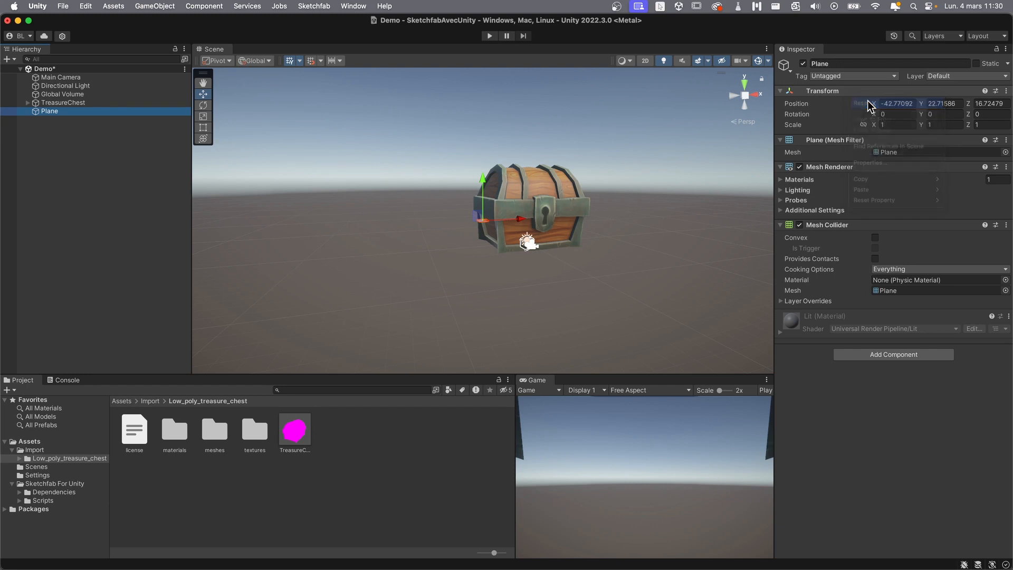
# Step: Set the Plane's scale to 10 on the X, Y and Z axes
pyautogui.click(889, 125)
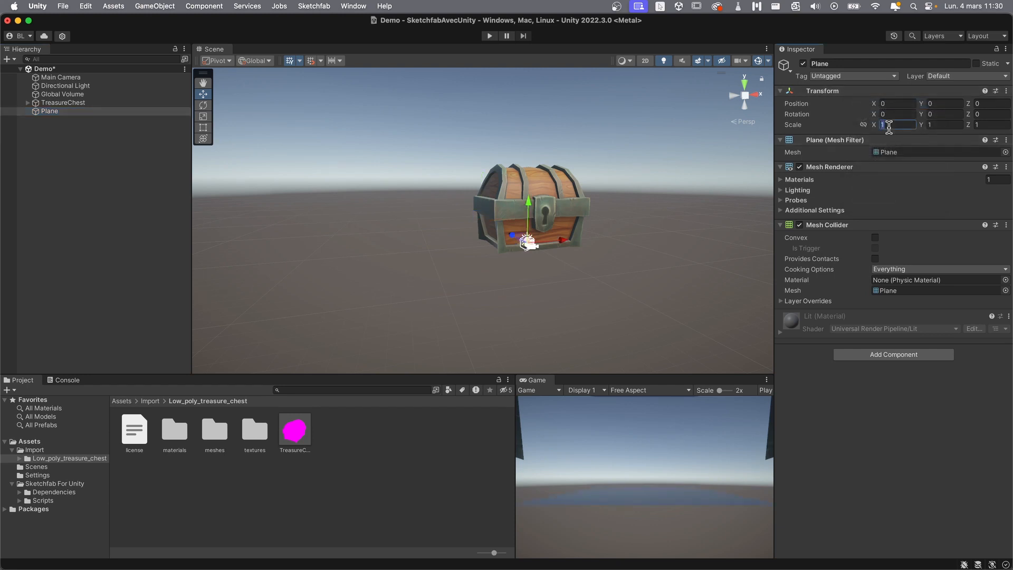
pyautogui.write('0')
pyautogui.press('Tab')
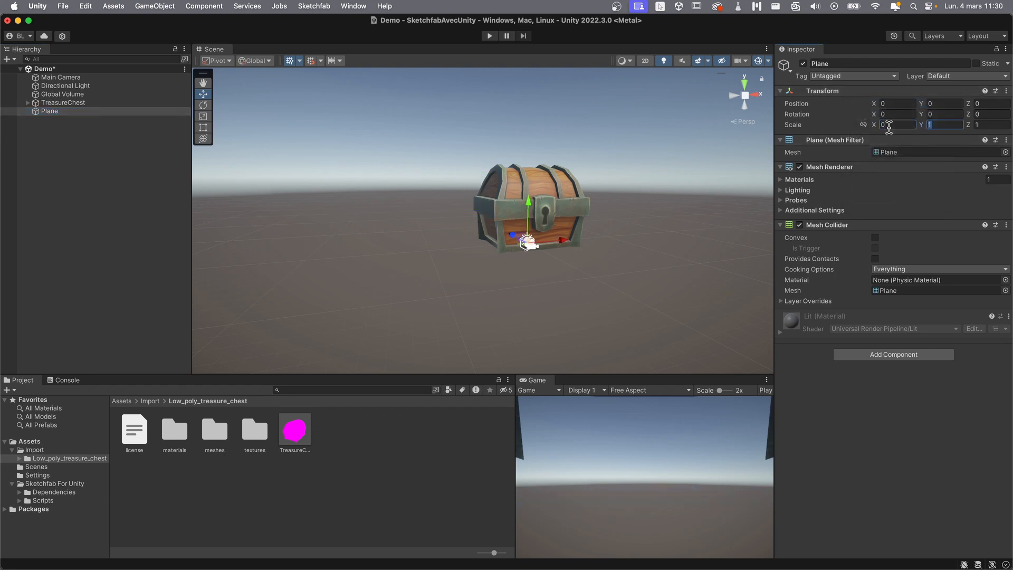
pyautogui.write('10')
pyautogui.press('Tab')
pyautogui.write('10')
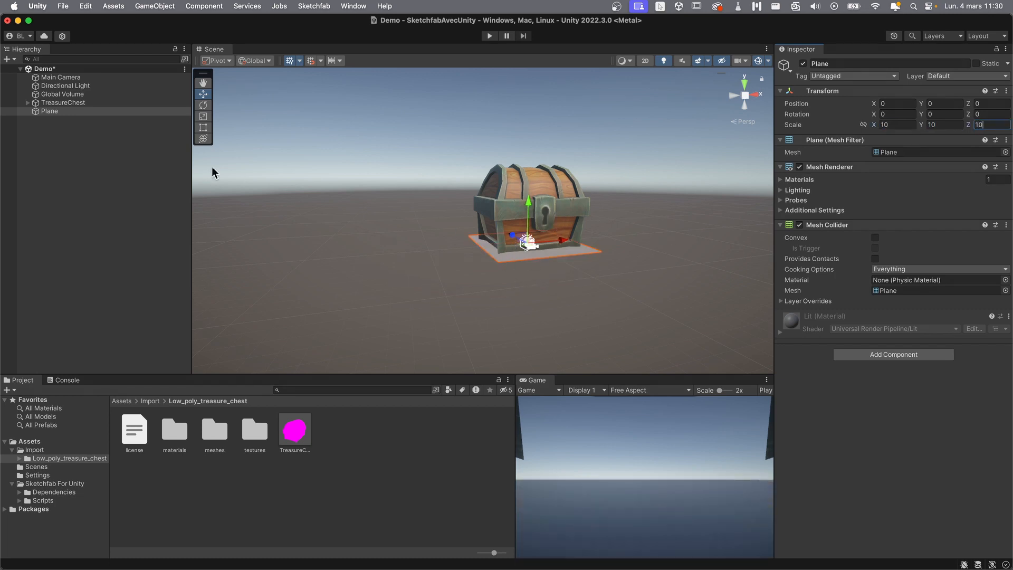
pyautogui.click(103, 136)
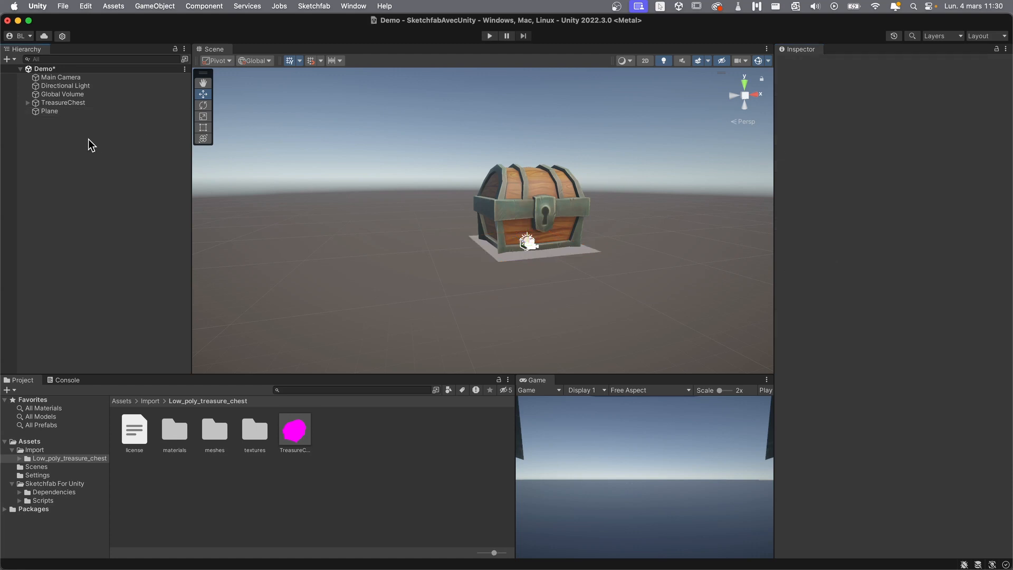
# Step: Add a 3D Capsule to the scene, reset its position and set its Y position to 1
pyautogui.rightClick(90, 139)
pyautogui.moveTo(165, 322)
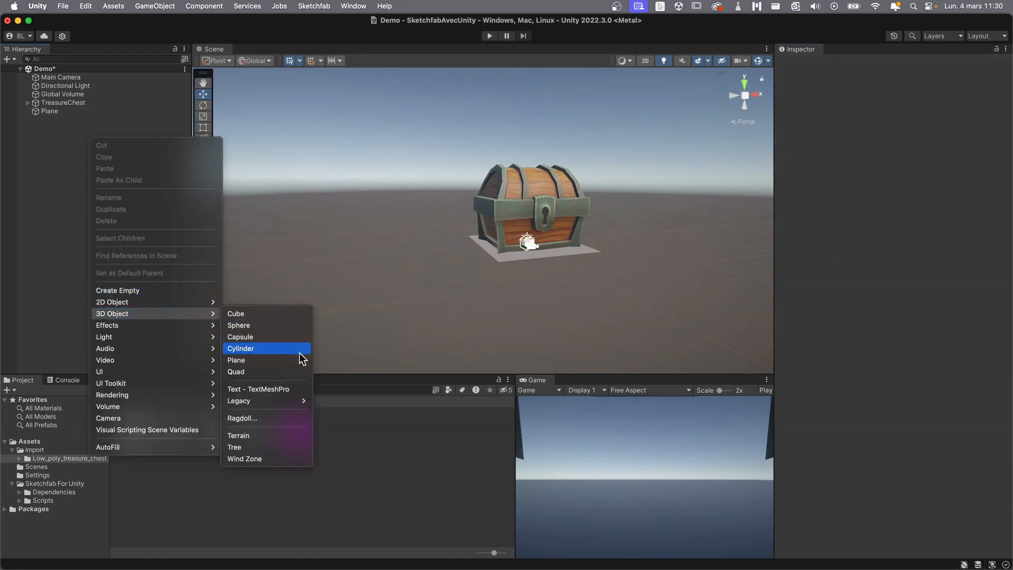
pyautogui.click(275, 338)
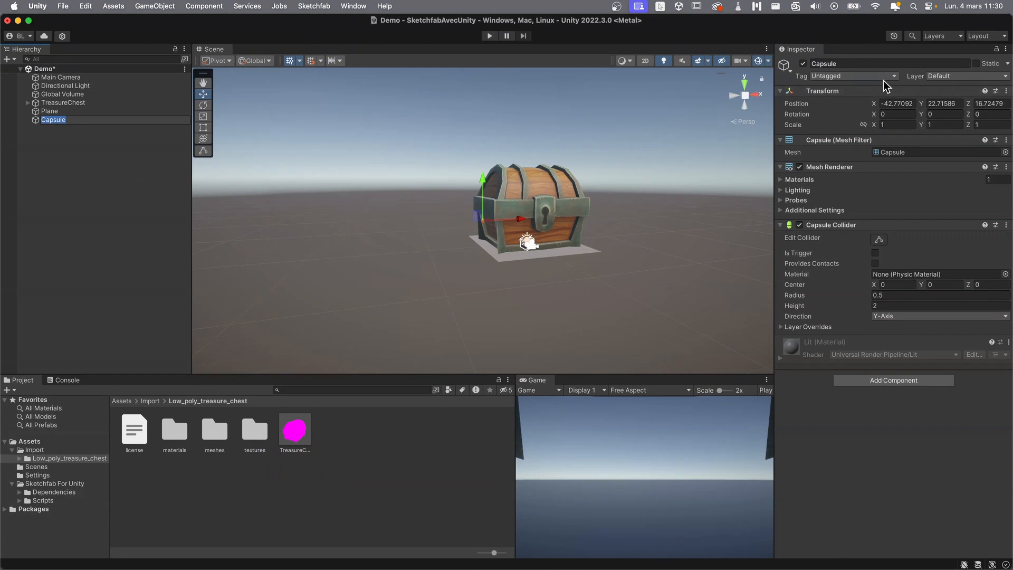
pyautogui.rightClick(872, 101)
pyautogui.click(895, 108)
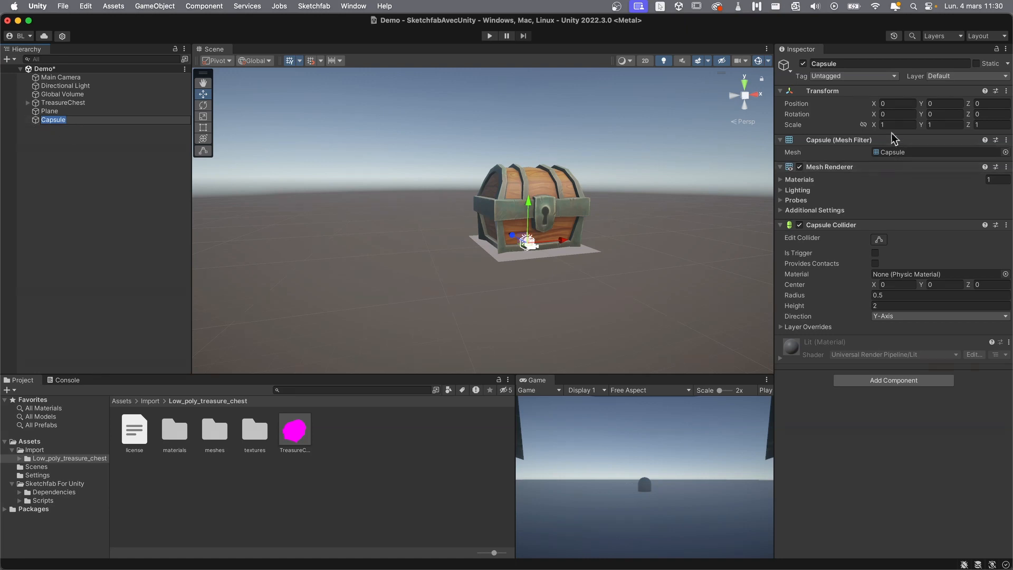
pyautogui.click(933, 103)
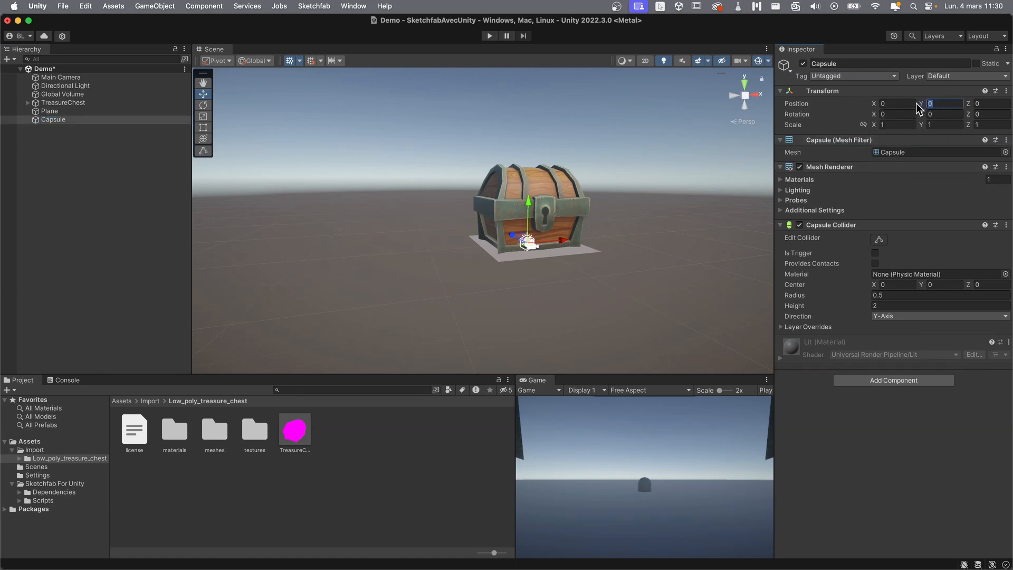
pyautogui.write('1')
# Step: Enable constrained proportions on the TreasureChest's RootNode and set its scale to 0.03
pyautogui.click(45, 104)
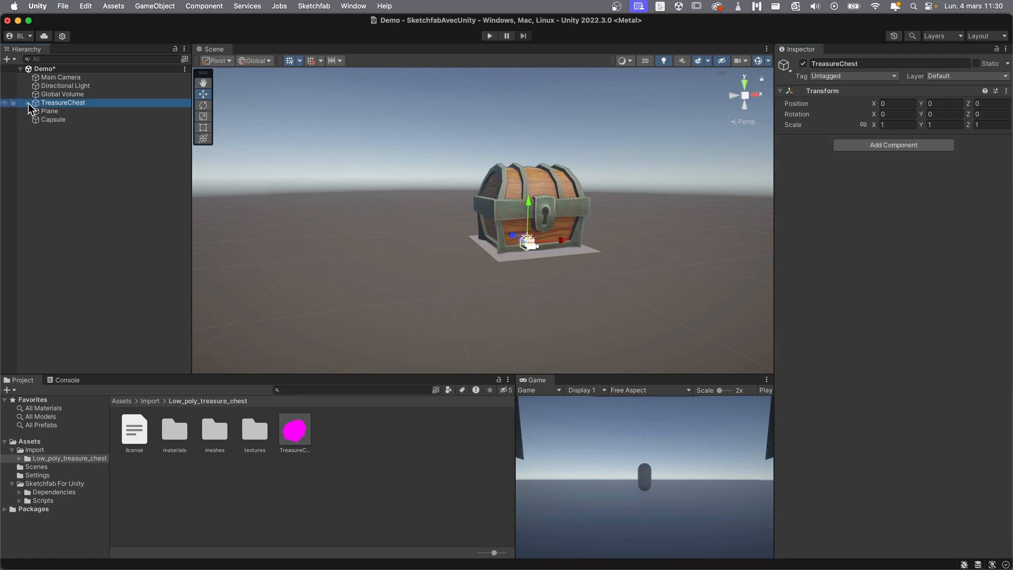
pyautogui.click(28, 103)
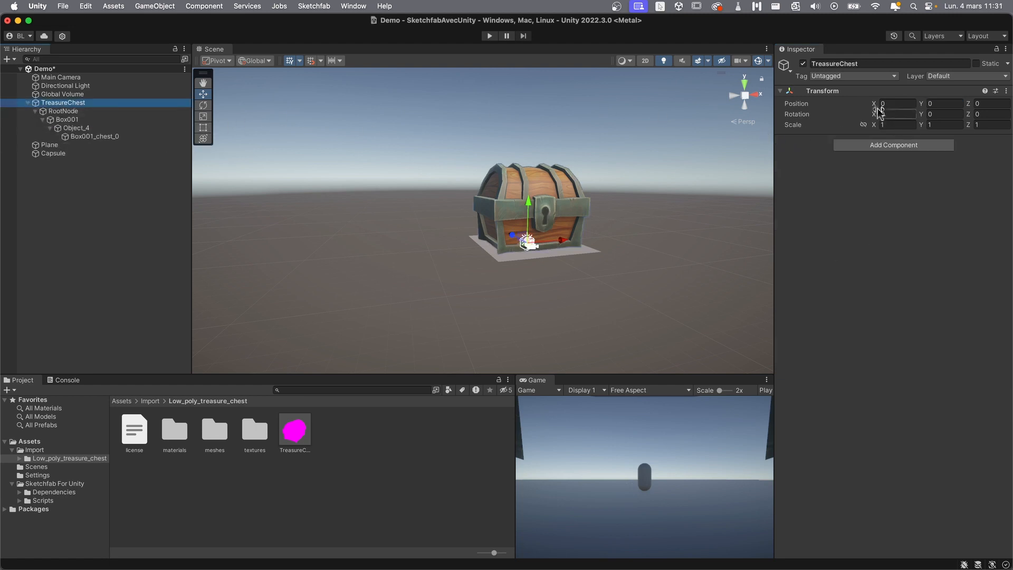
pyautogui.click(68, 112)
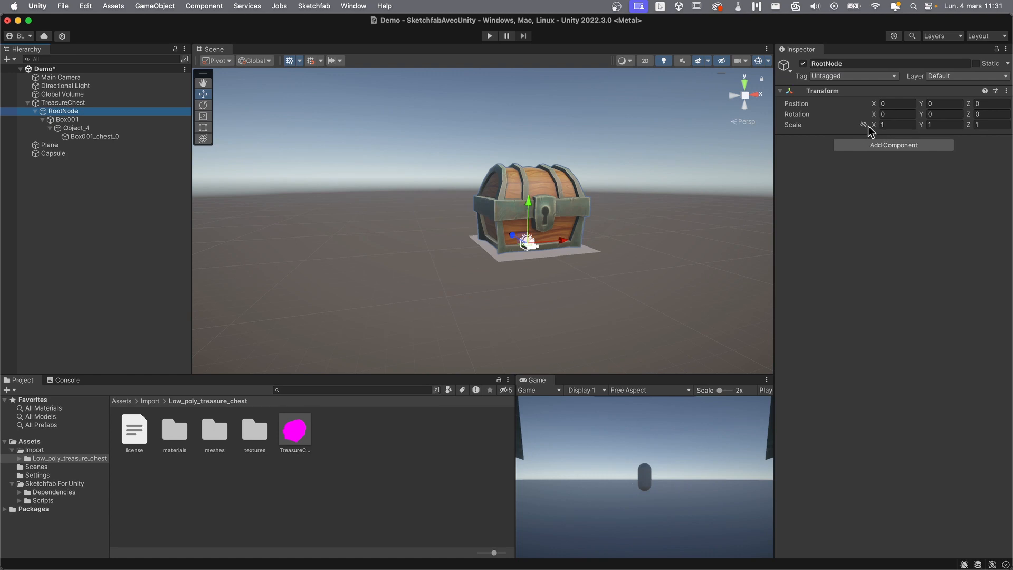
pyautogui.click(864, 126)
pyautogui.click(864, 125)
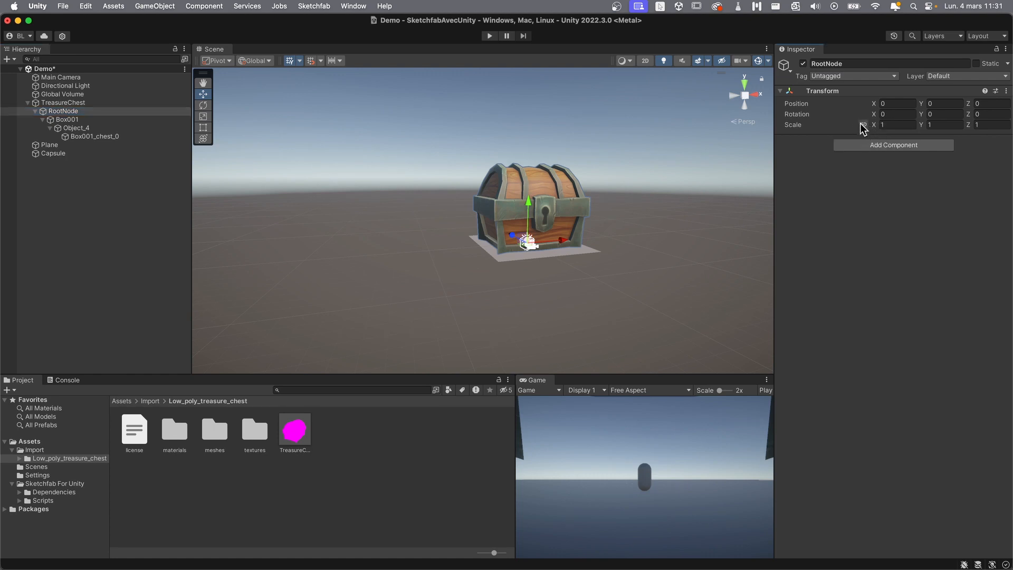
pyautogui.click(893, 126)
pyautogui.write('0.0')
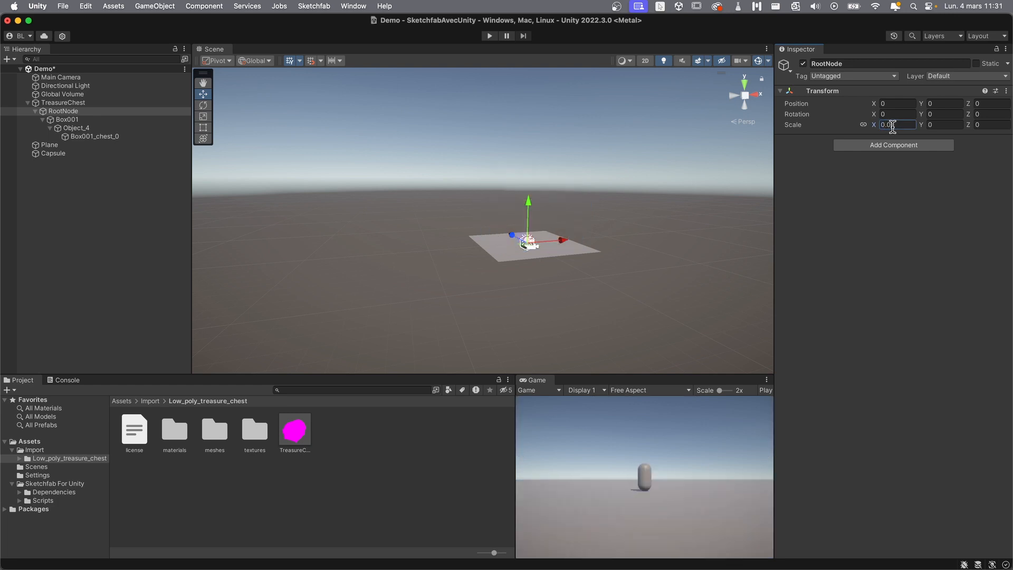
pyautogui.write('3')
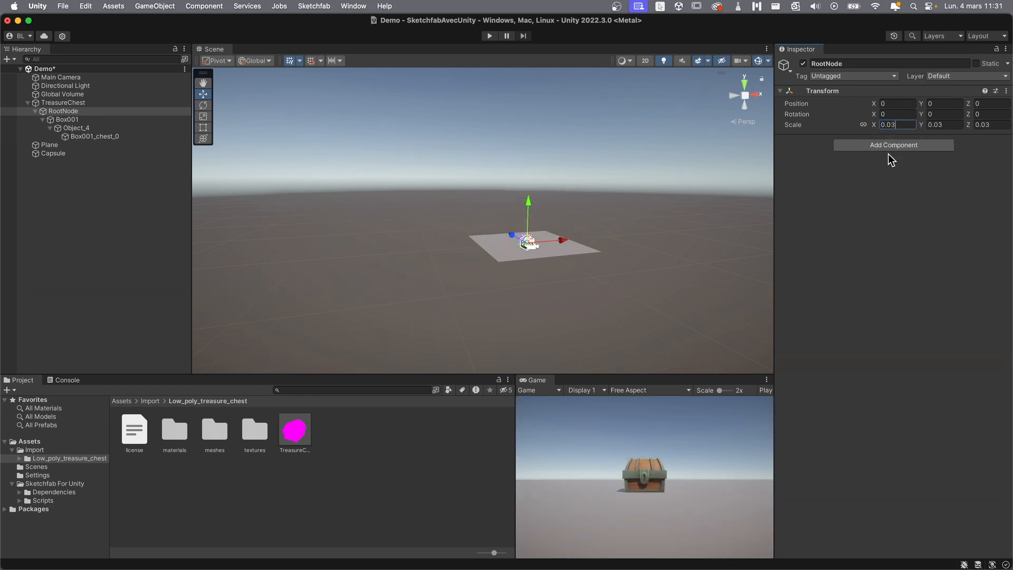
# Step: Frame the TreasureChest in the scene and move the Capsule beside it, to an X position of about -2.23
pyautogui.click(63, 104)
pyautogui.press('f')
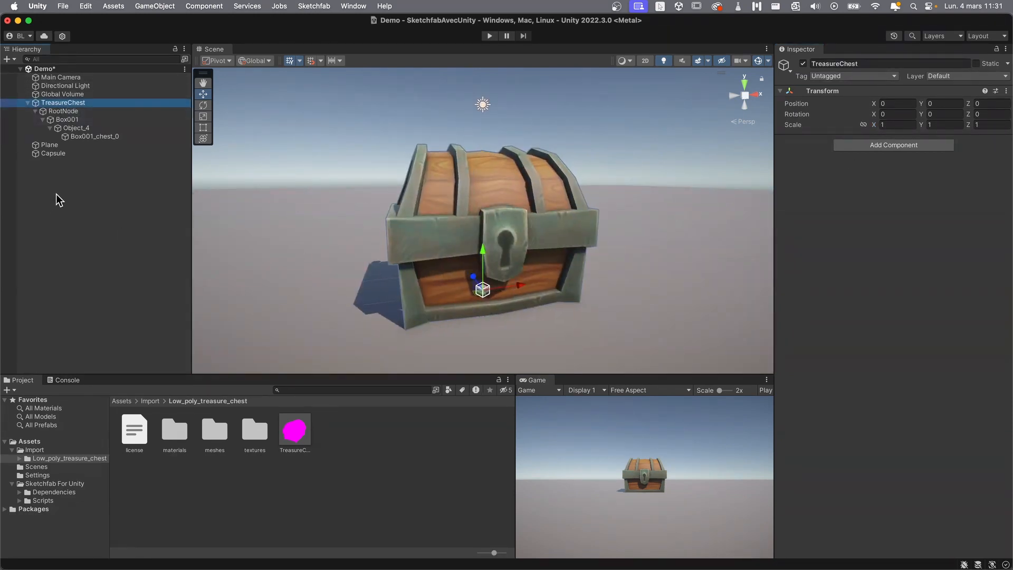
pyautogui.click(70, 160)
pyautogui.click(68, 156)
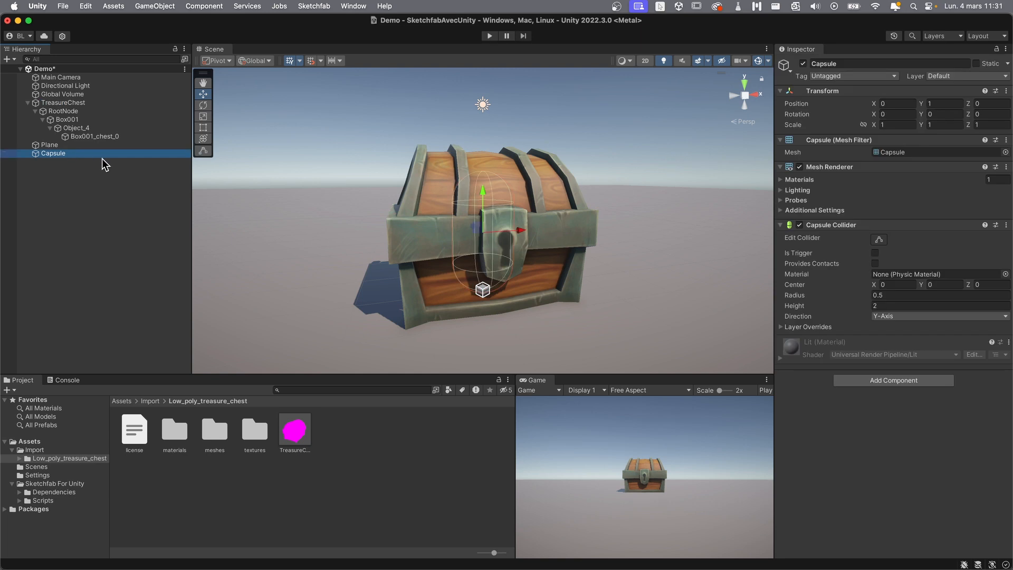
pyautogui.moveTo(521, 233); pyautogui.dragTo(376, 243)
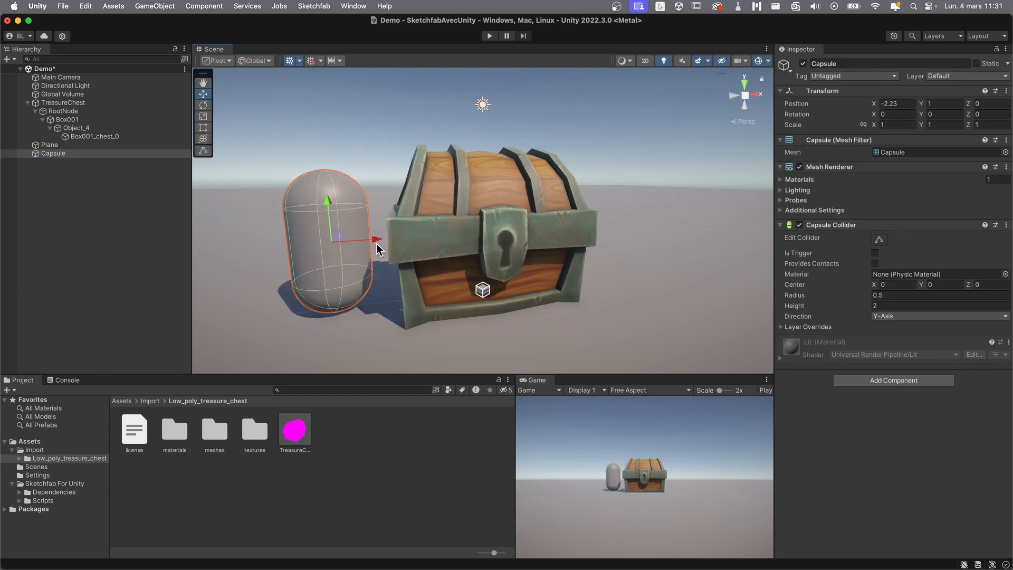
# Step: Try a RootNode scale of 0.02, and reduce it further to 0.015 to suit the Capsule's size
pyautogui.click(62, 111)
pyautogui.click(910, 125)
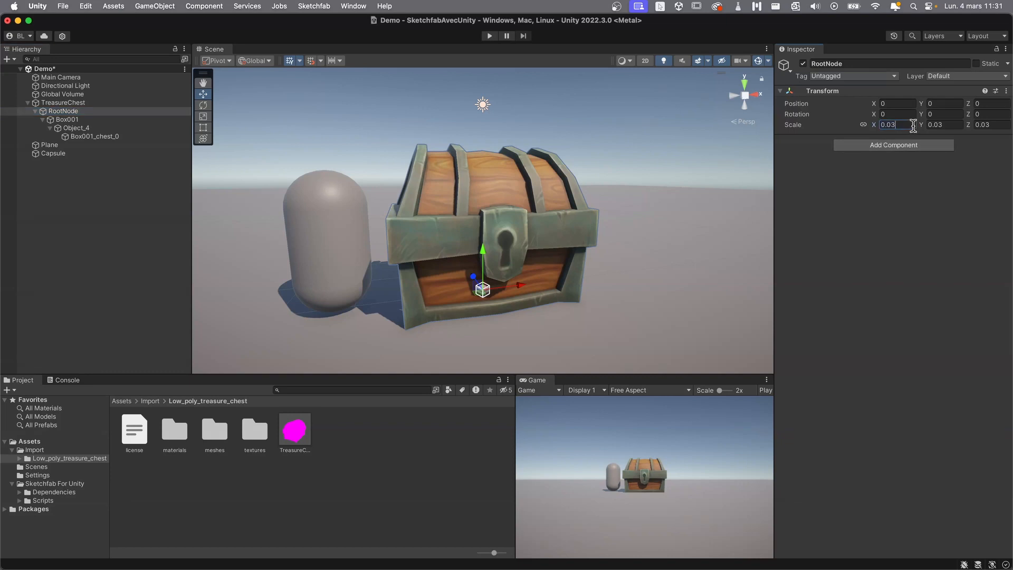
pyautogui.press('BackSpace')
pyautogui.write('2')
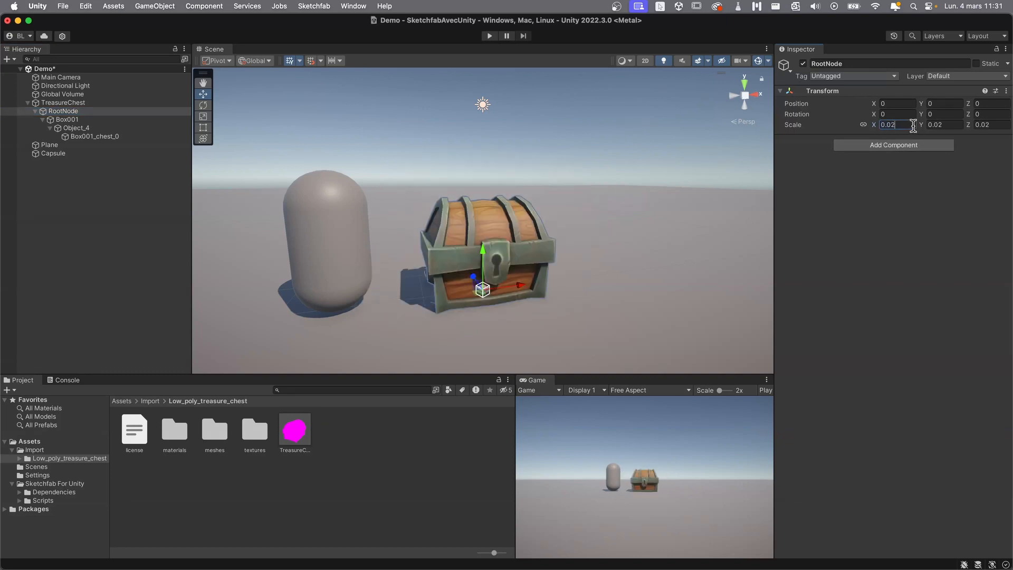
pyautogui.press('BackSpace')
pyautogui.write('15')
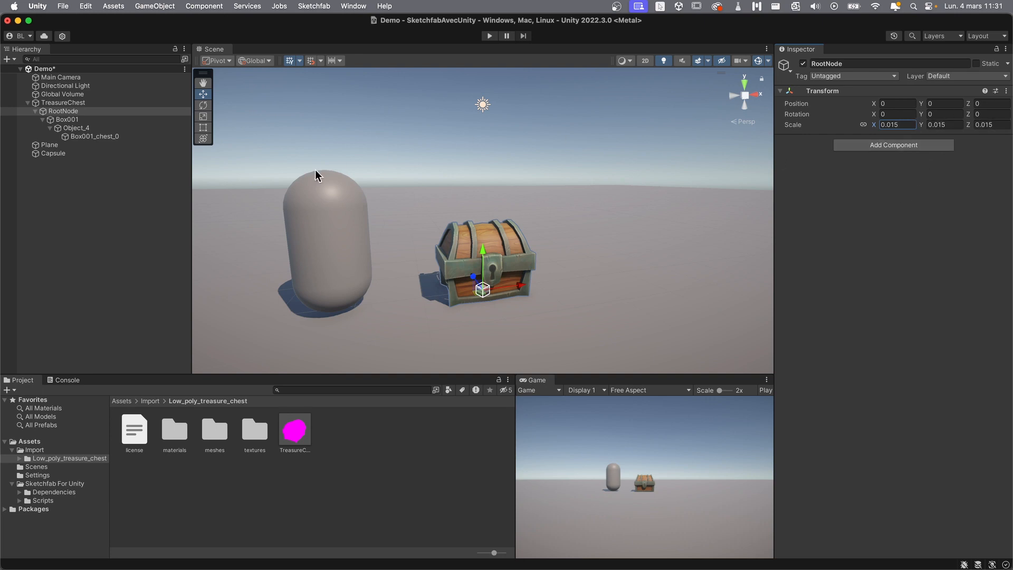
# Step: Examine the chest's proportions beside the Capsule from near and far, and check RootNode's scale values on all three axes
pyautogui.scroll(10, 494, 262)
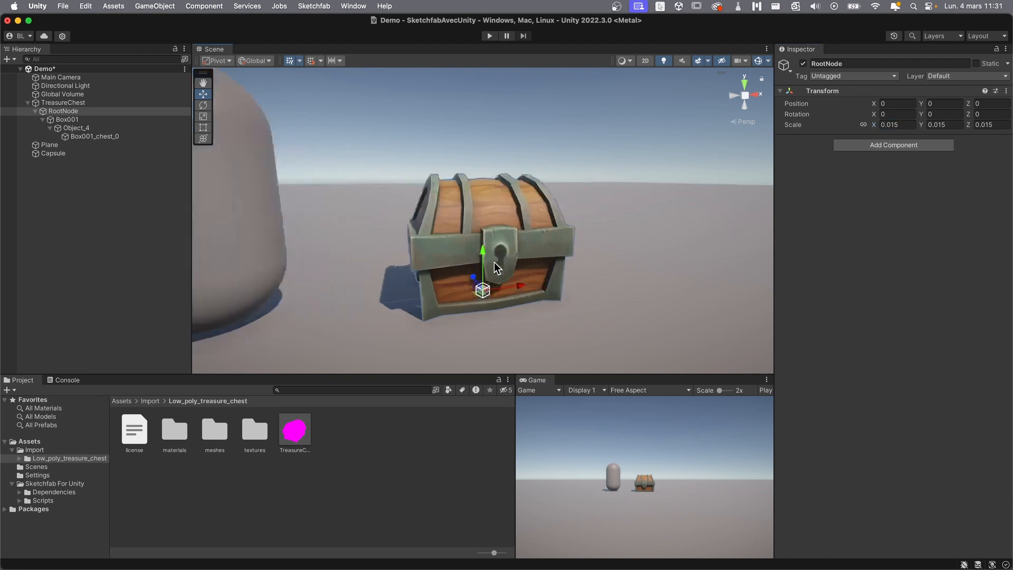
pyautogui.scroll(-15, 479, 230)
pyautogui.scroll(5, 478, 227)
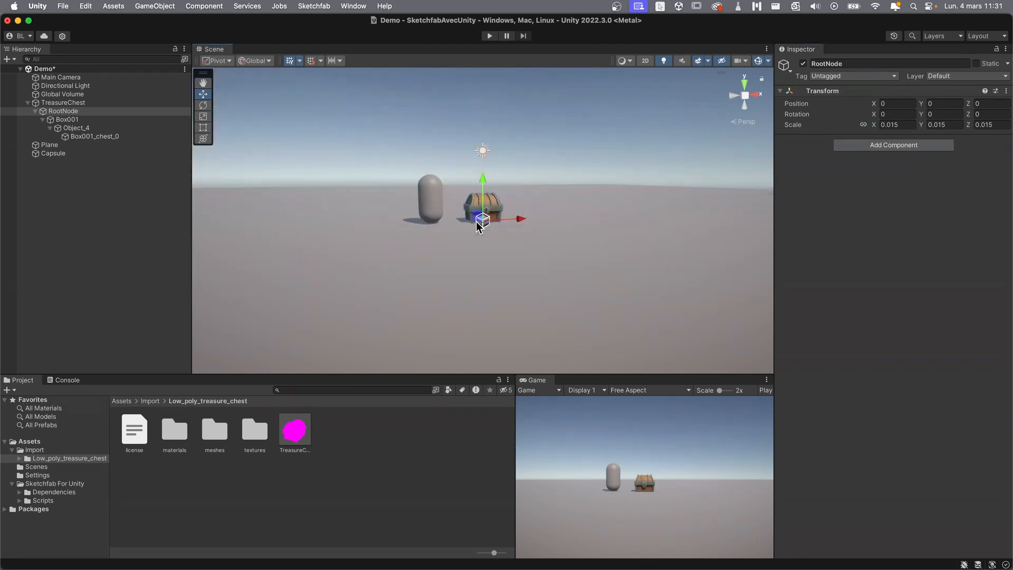
pyautogui.keyDown('alt'); pyautogui.moveTo(496, 225); pyautogui.dragTo(569, 232); pyautogui.keyUp('alt')
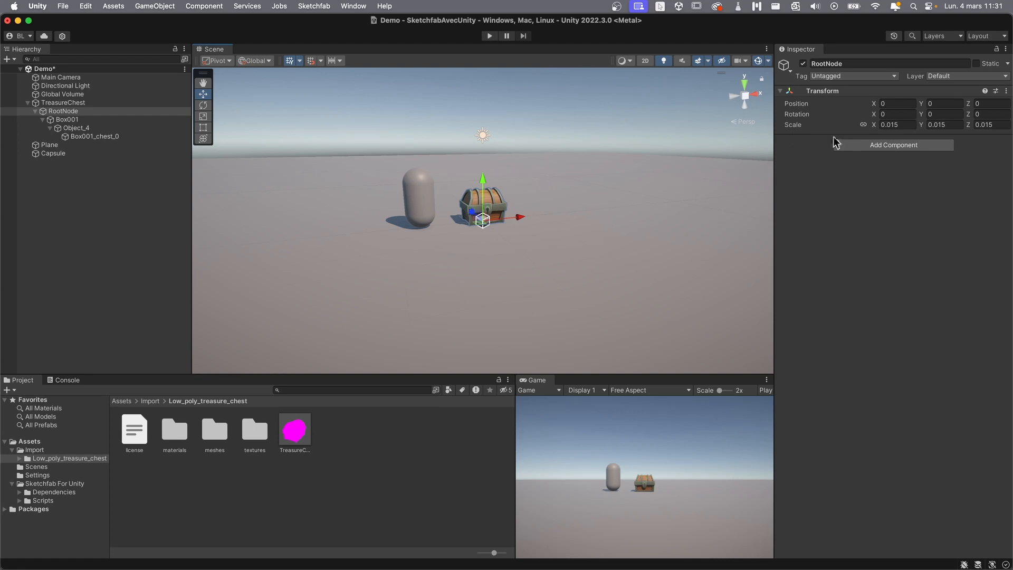
pyautogui.click(904, 125)
pyautogui.click(933, 125)
pyautogui.click(994, 124)
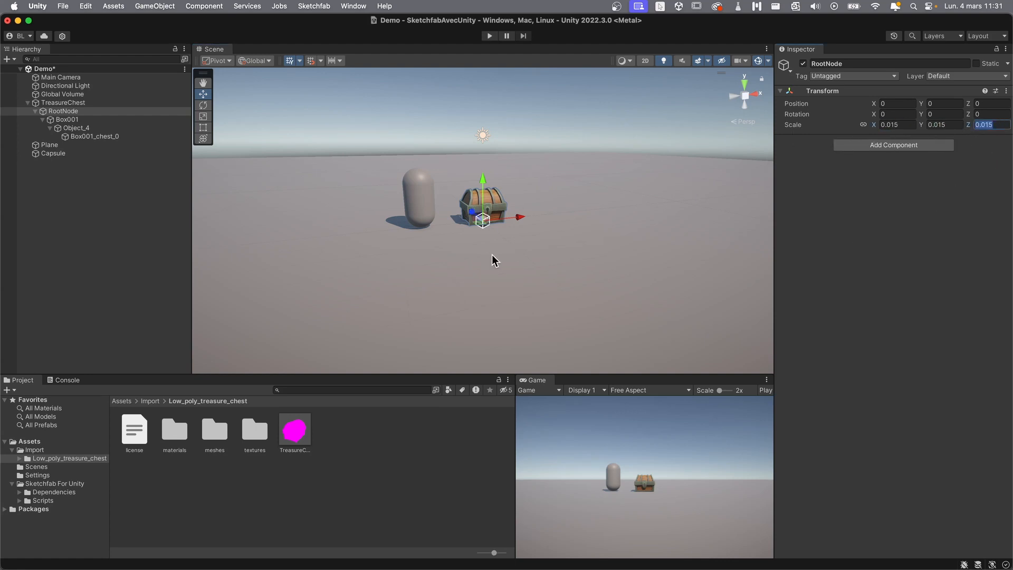